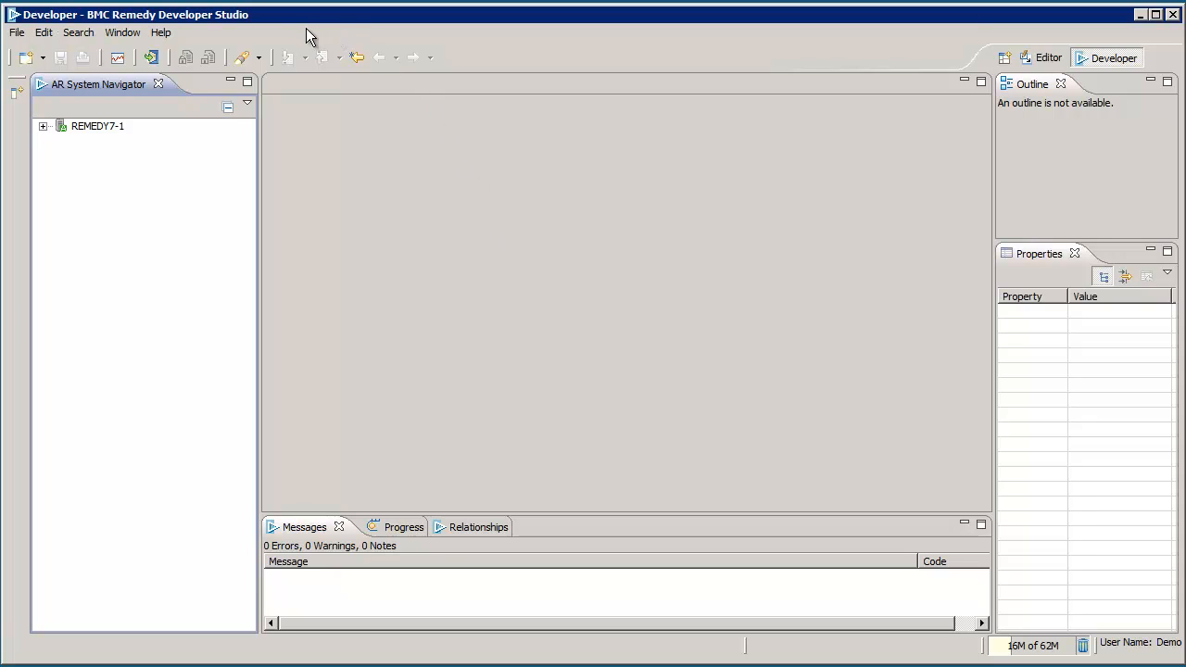
Step: Check Help > About to confirm the installed version is 7.5.00
left_click(18, 33)
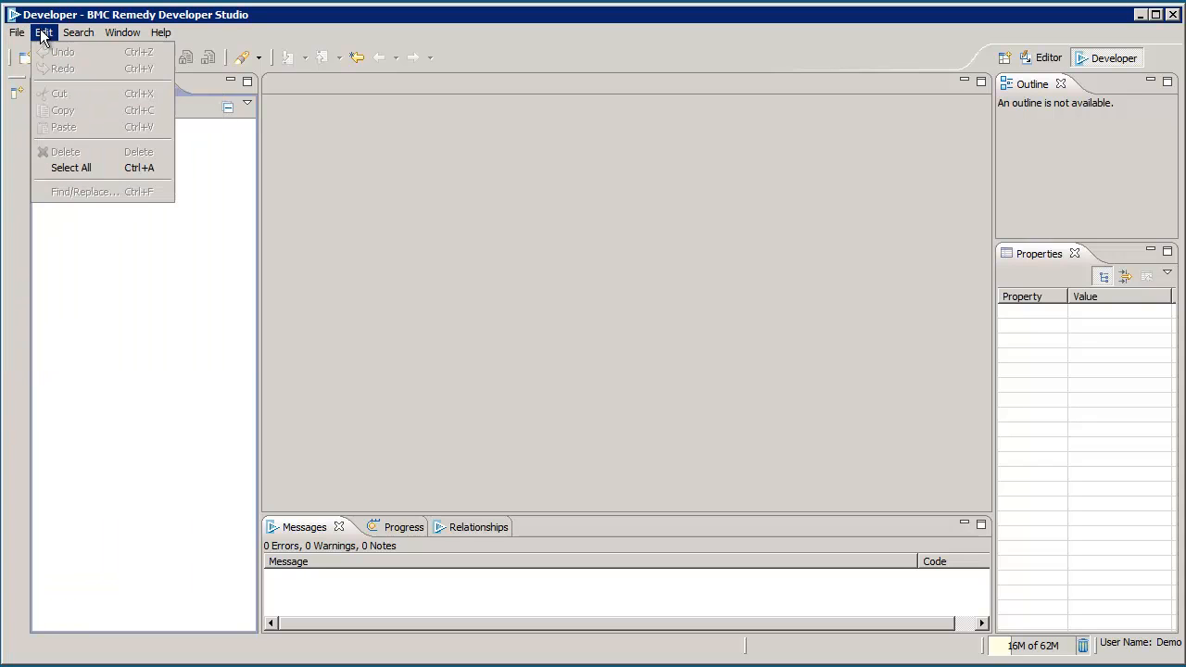
mouse_move(115, 31)
mouse_move(152, 35)
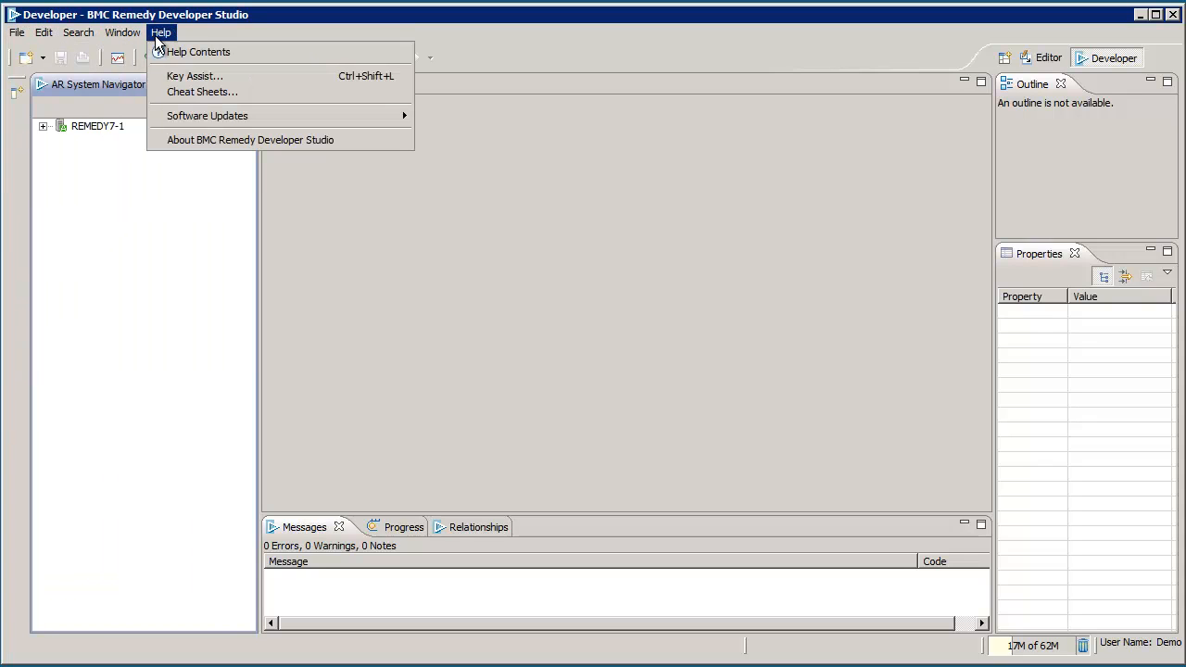
left_click(239, 139)
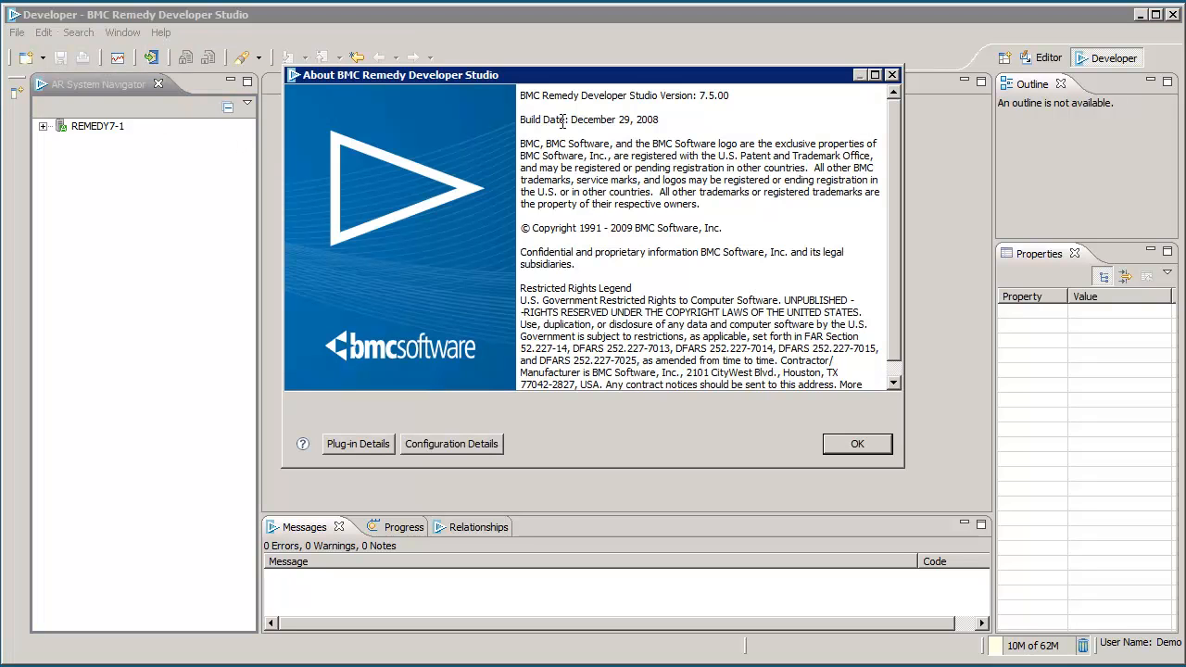
left_click_drag(665, 96, 752, 98)
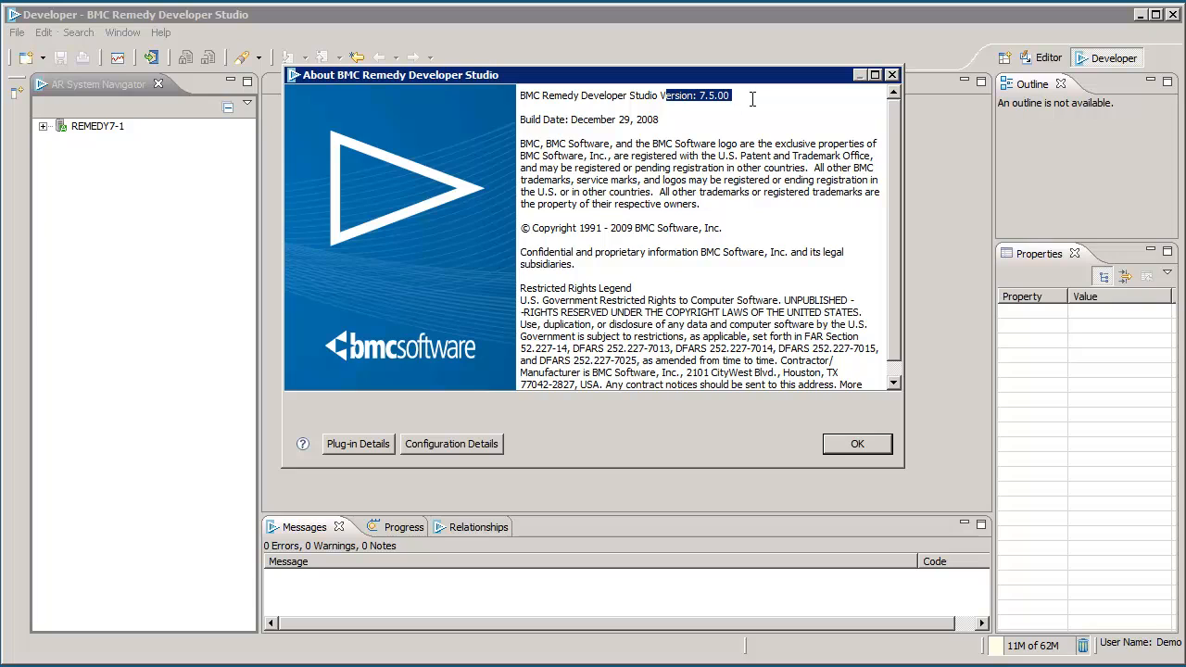
Step: Close the About box and bring up the Help Contents
left_click(852, 444)
left_click(161, 31)
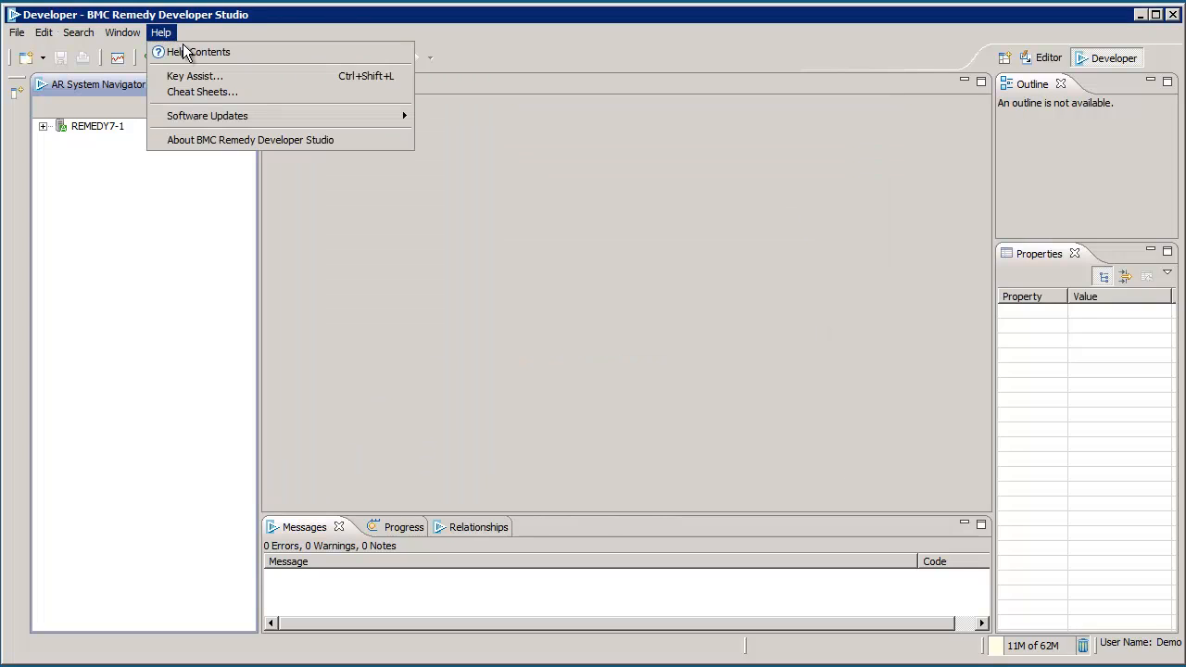
left_click(198, 53)
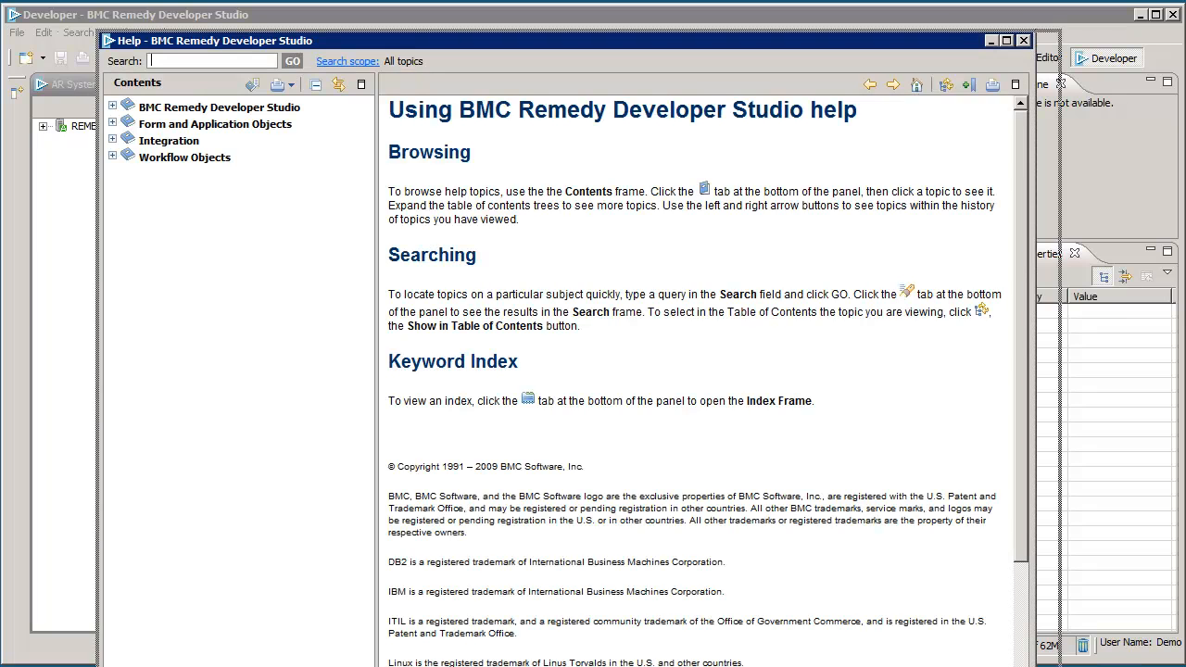
Step: Expand the Workflow Objects and Integration topics and search help for 'core fields'
left_click(112, 157)
left_click(113, 141)
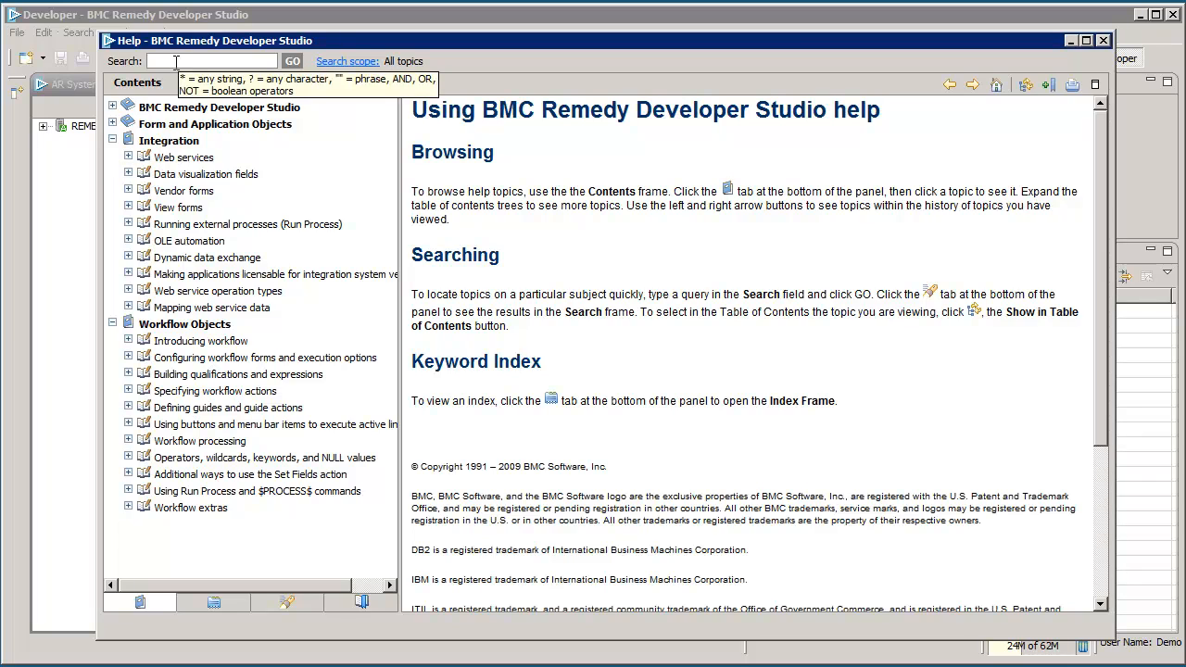
type("core fields")
key("Return")
Step: Open the Core fields help result and read through the page
left_click(154, 176)
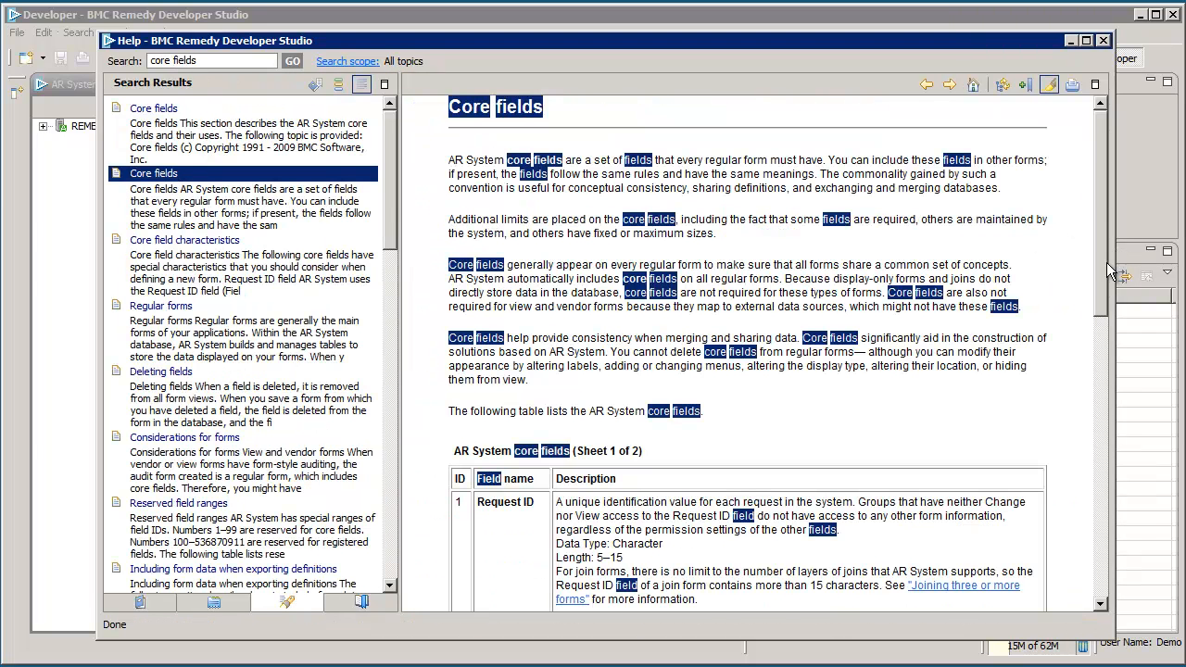
scroll(1078, 350, "down", 5)
scroll(1059, 431, "down", 7)
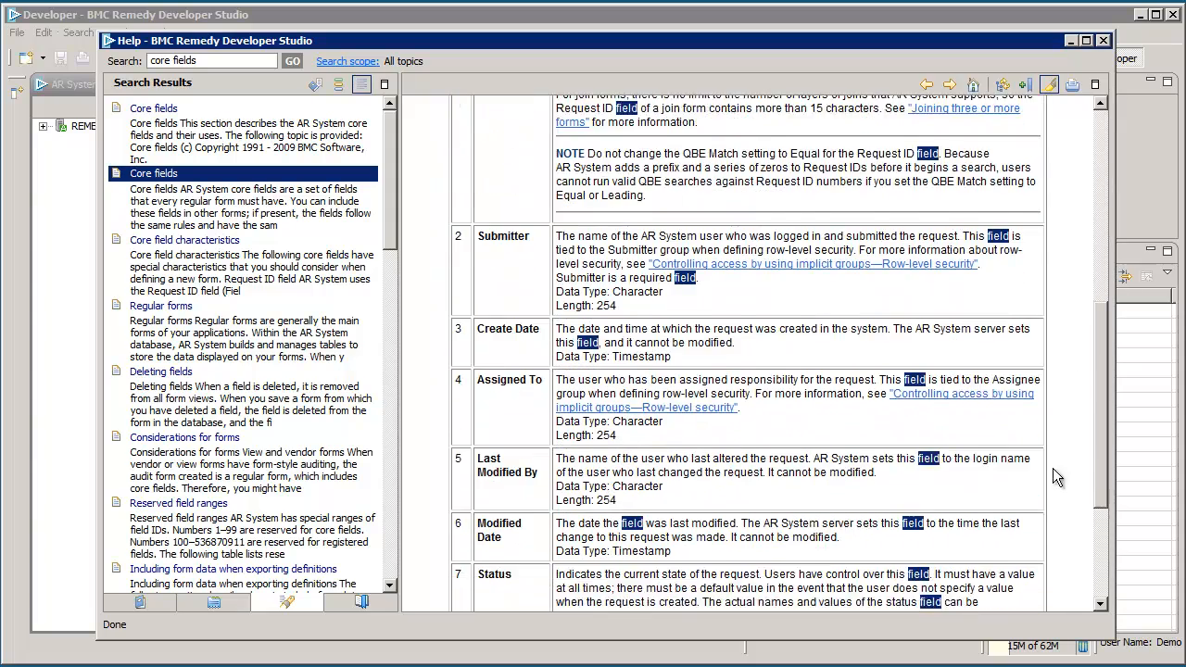
scroll(1038, 551, "down", 1)
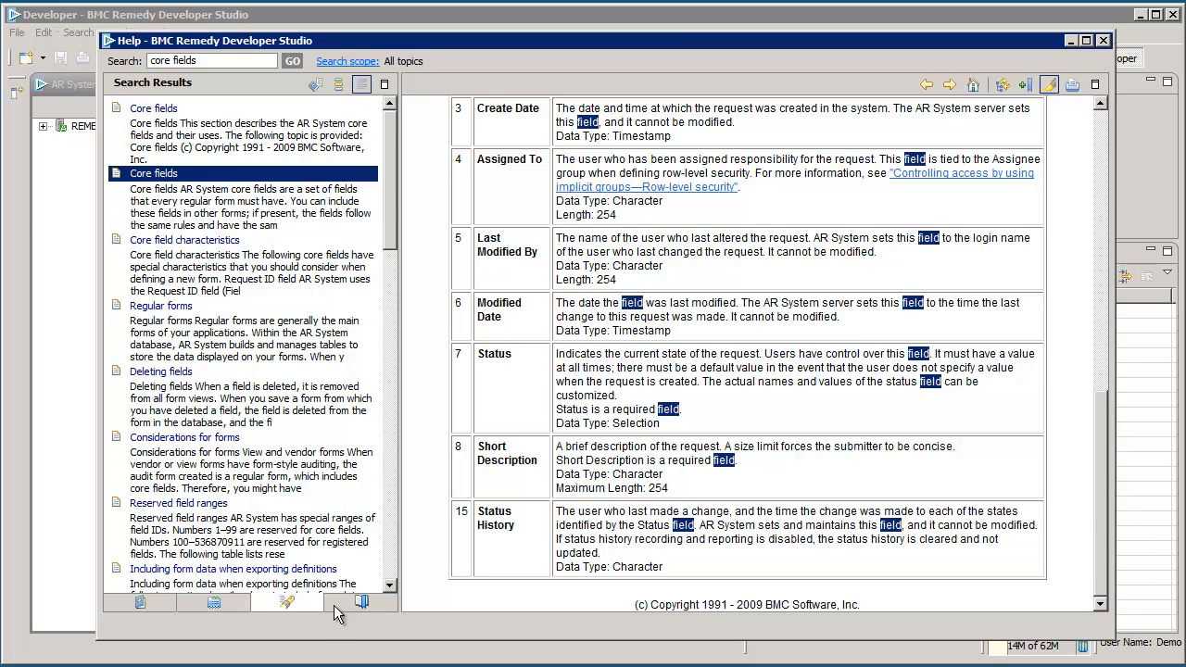
Step: Look at the Bookmarks, Contents and Index tabs, then close the Help window
left_click(361, 603)
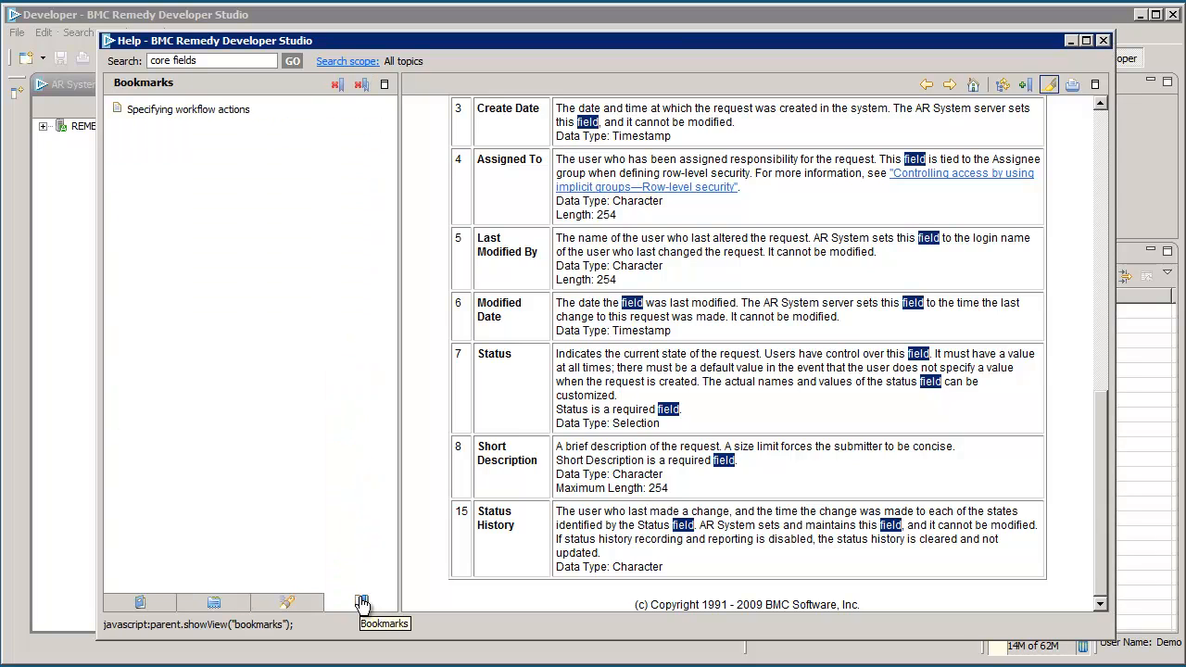
left_click(140, 603)
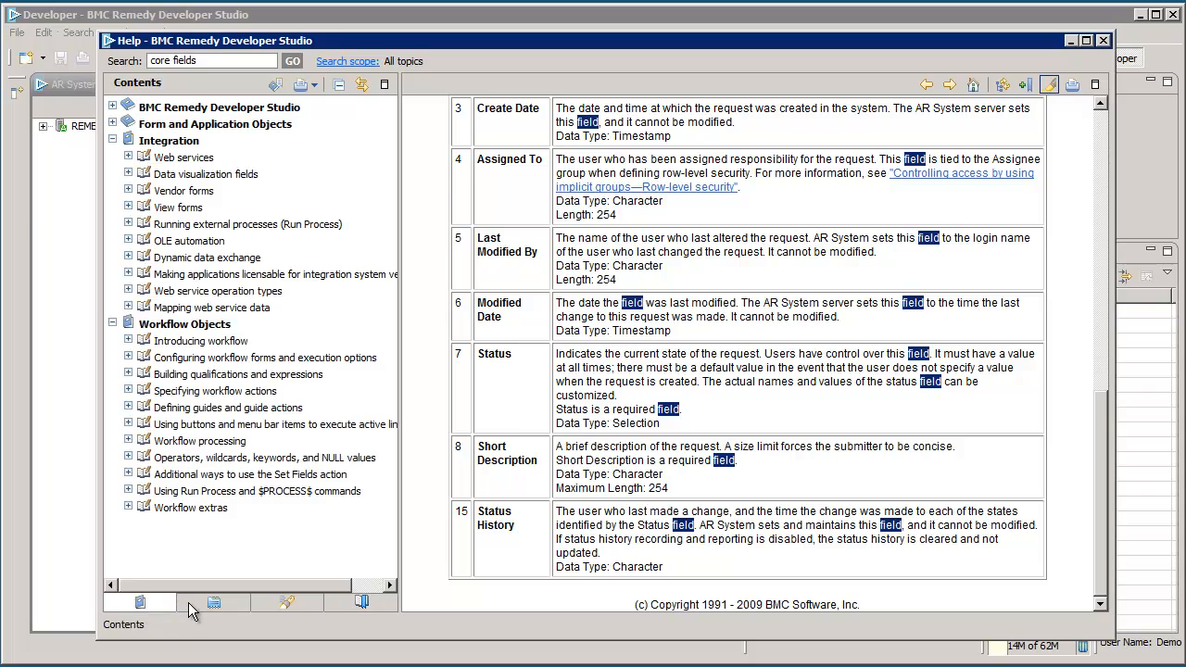
left_click(215, 604)
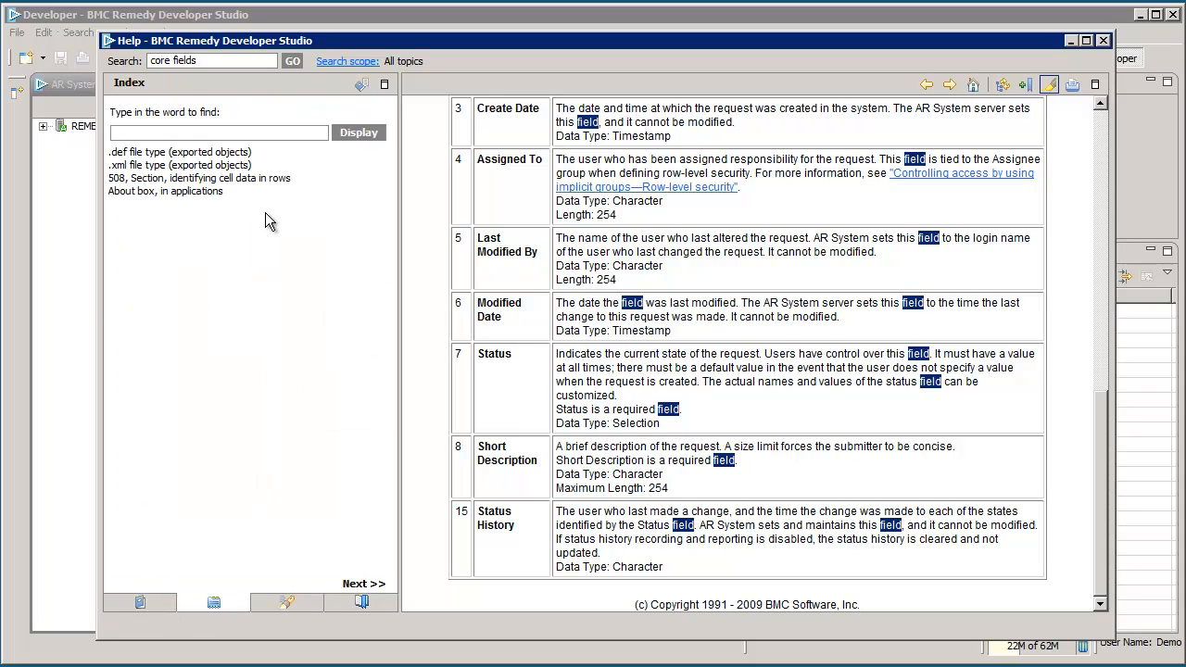
left_click(1103, 40)
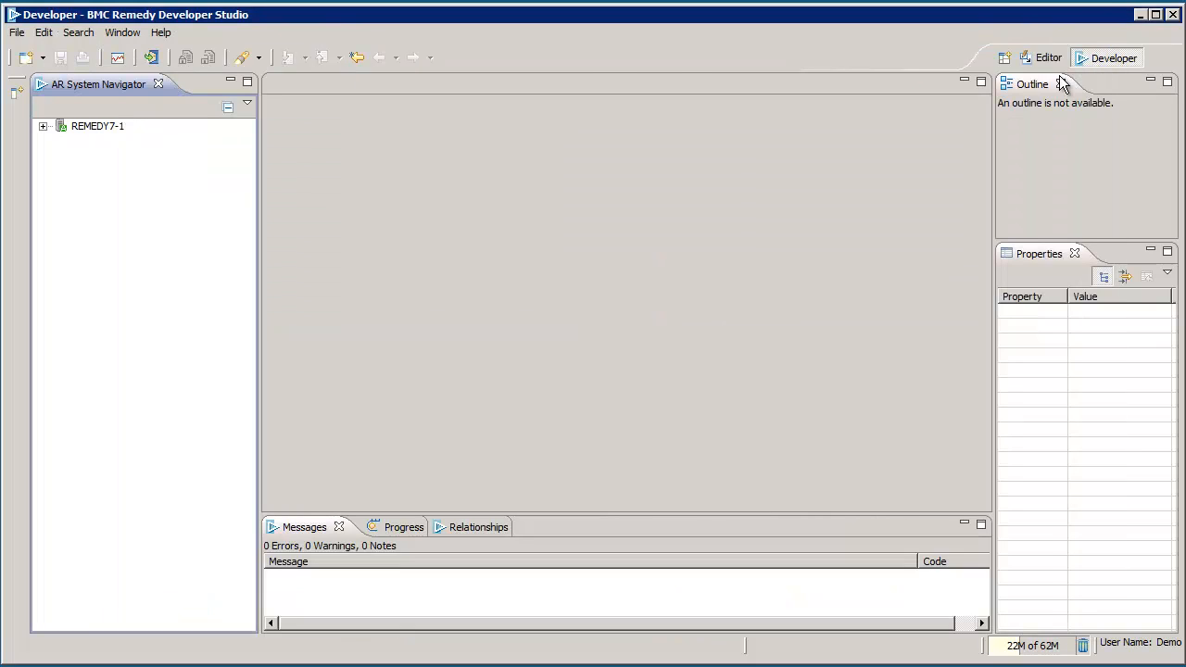
Step: Expand REMEDY7-1 > All Objects and view the creation choices for forms, active links and filters
left_click(43, 127)
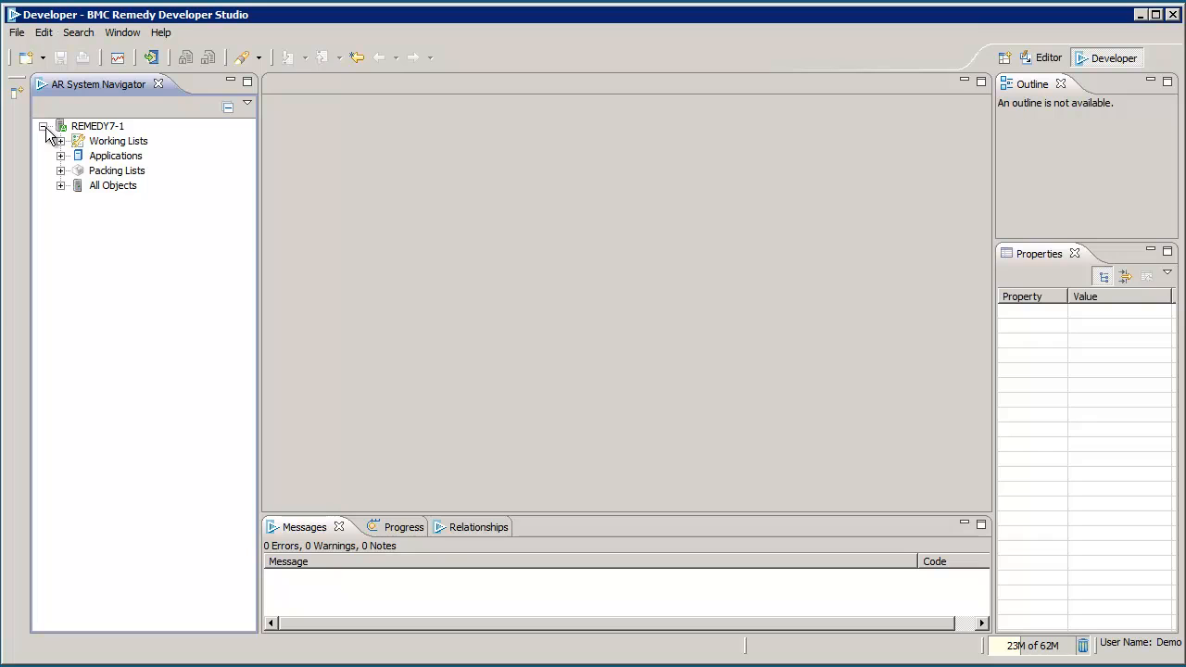
left_click(60, 186)
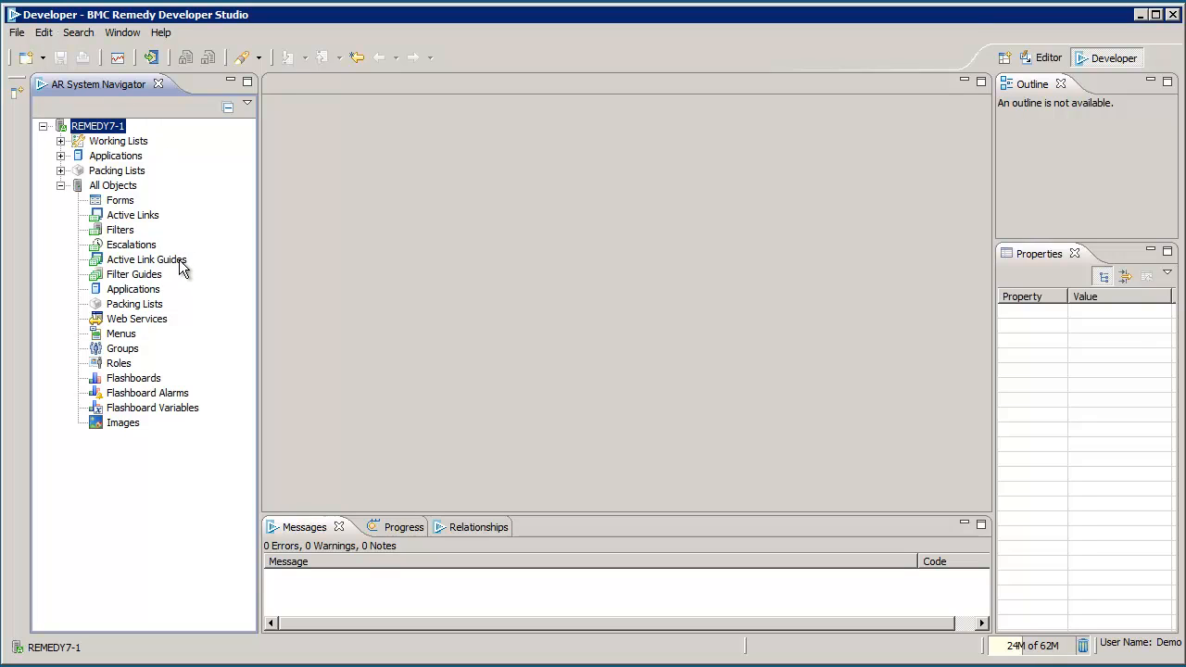
right_click(122, 203)
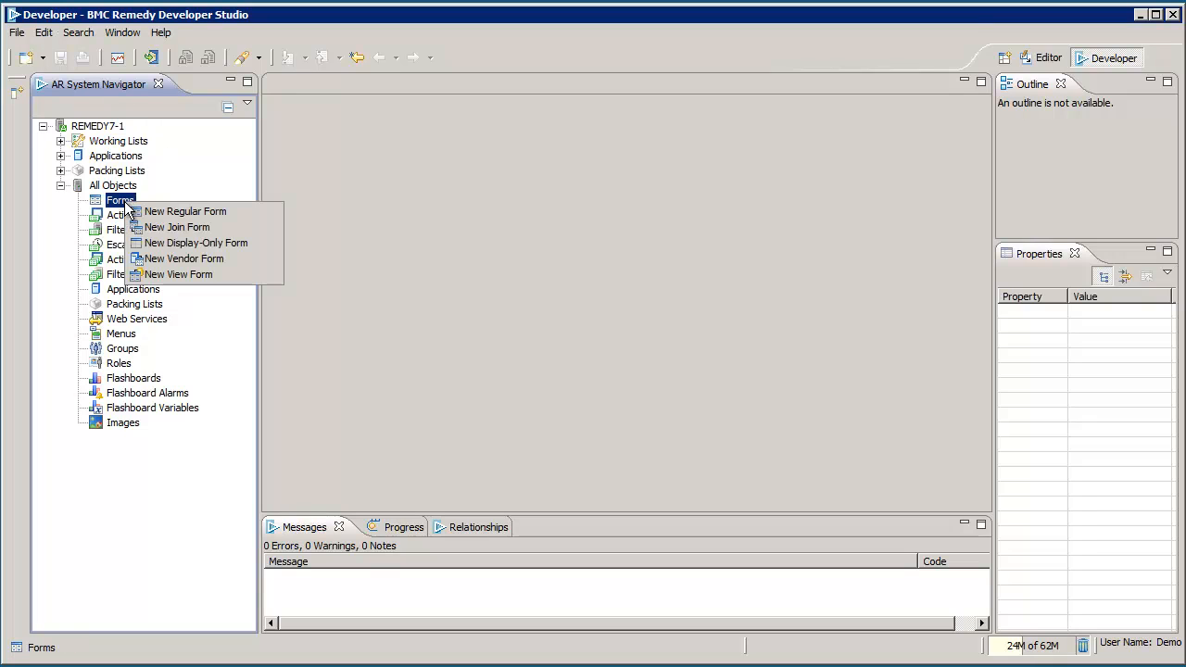
right_click(119, 217)
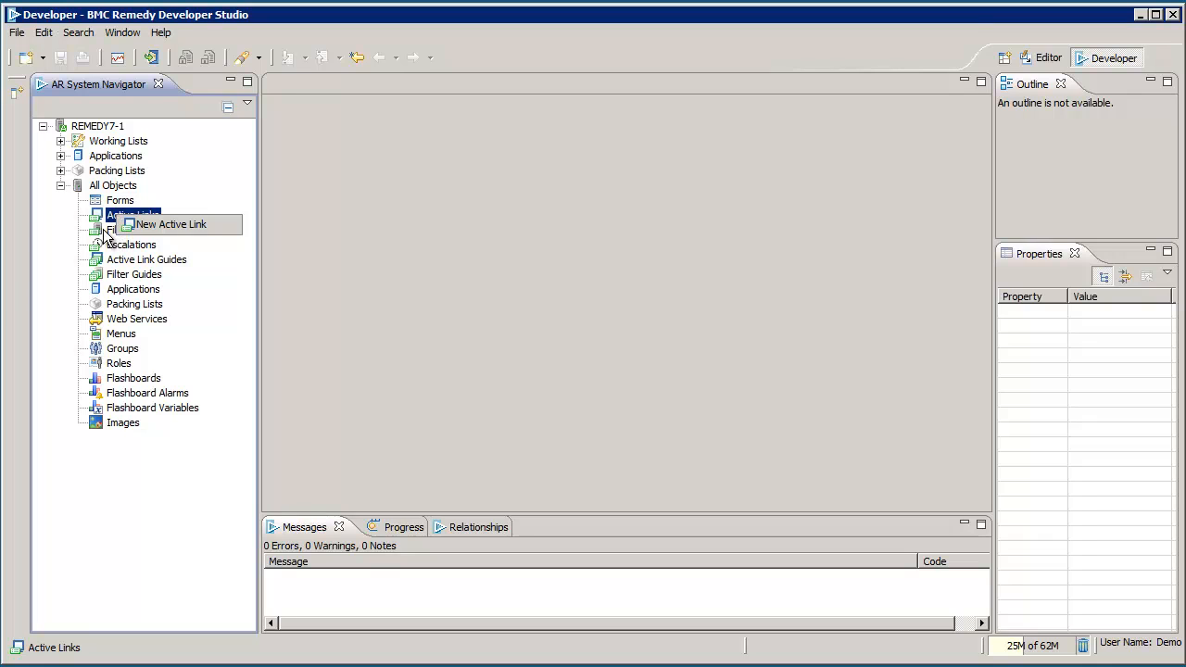
right_click(107, 232)
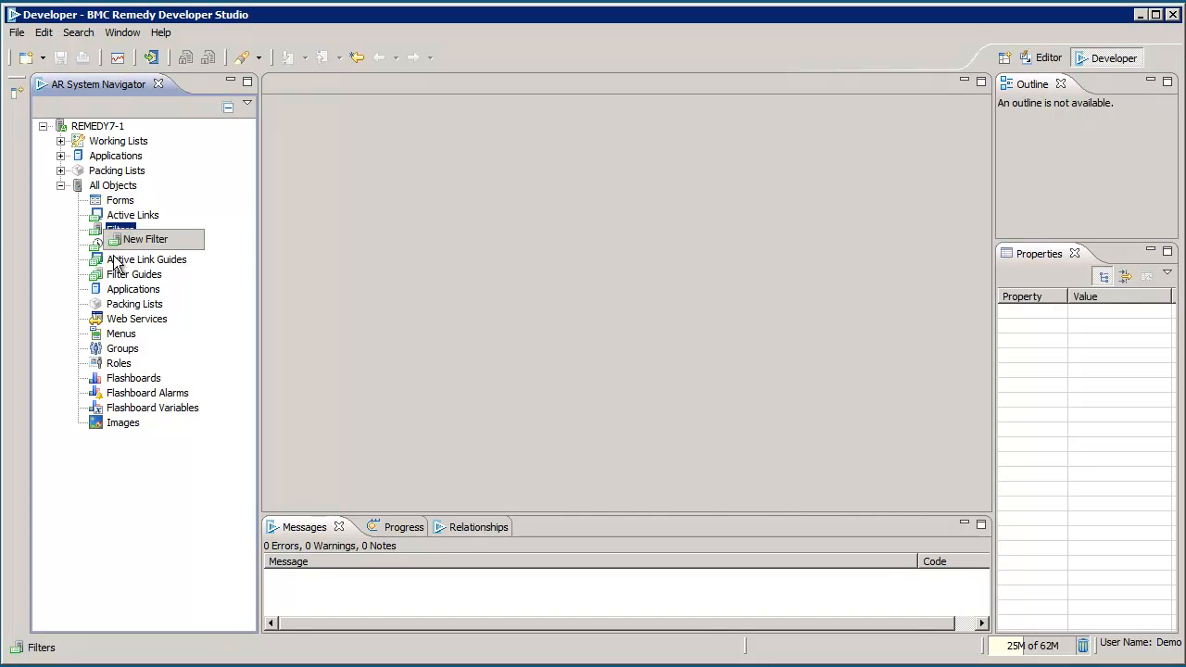
Step: Check creation choices for guides, applications, packing lists, web services and menus, then Forms again
right_click(114, 261)
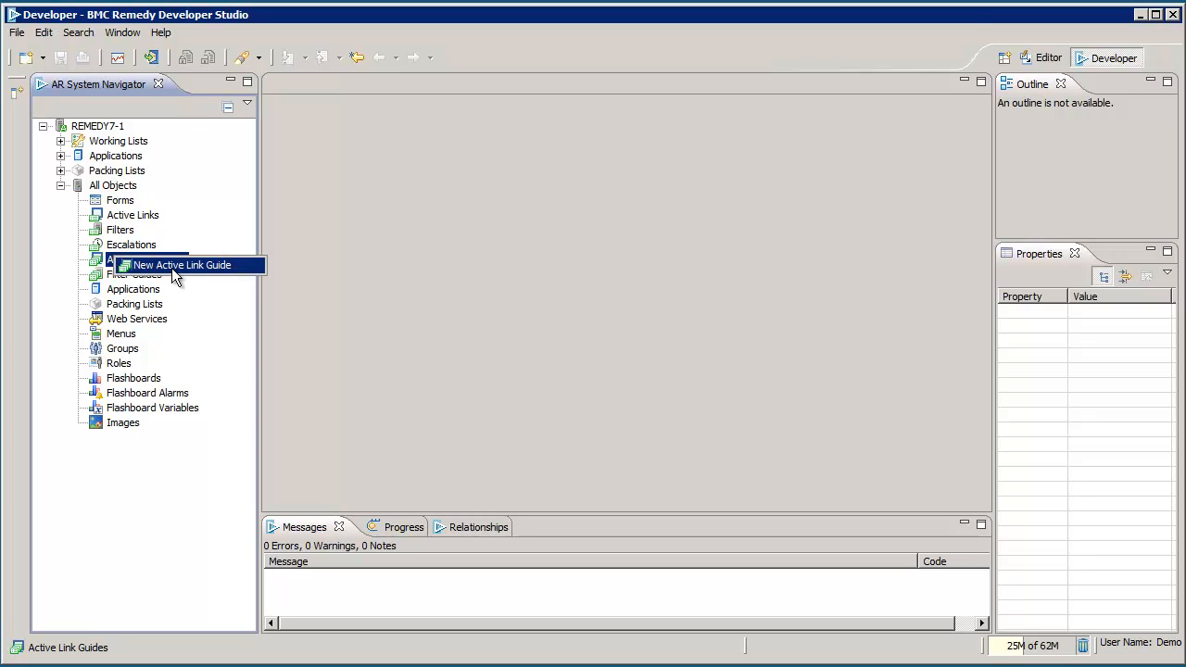
right_click(98, 274)
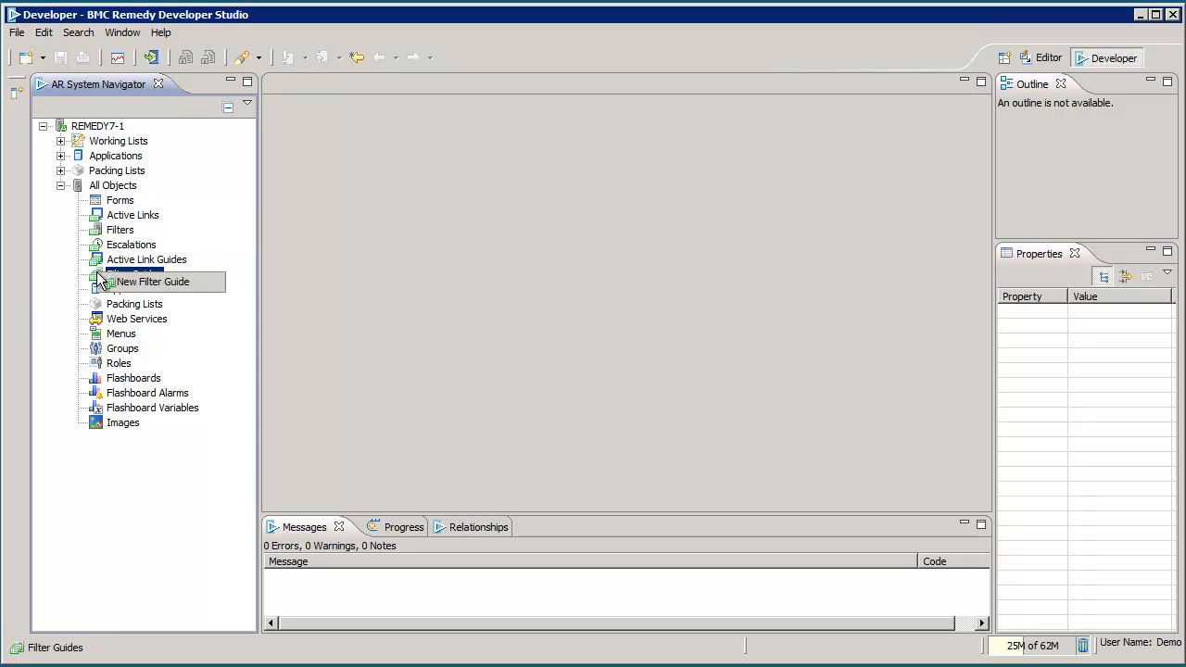
right_click(204, 303)
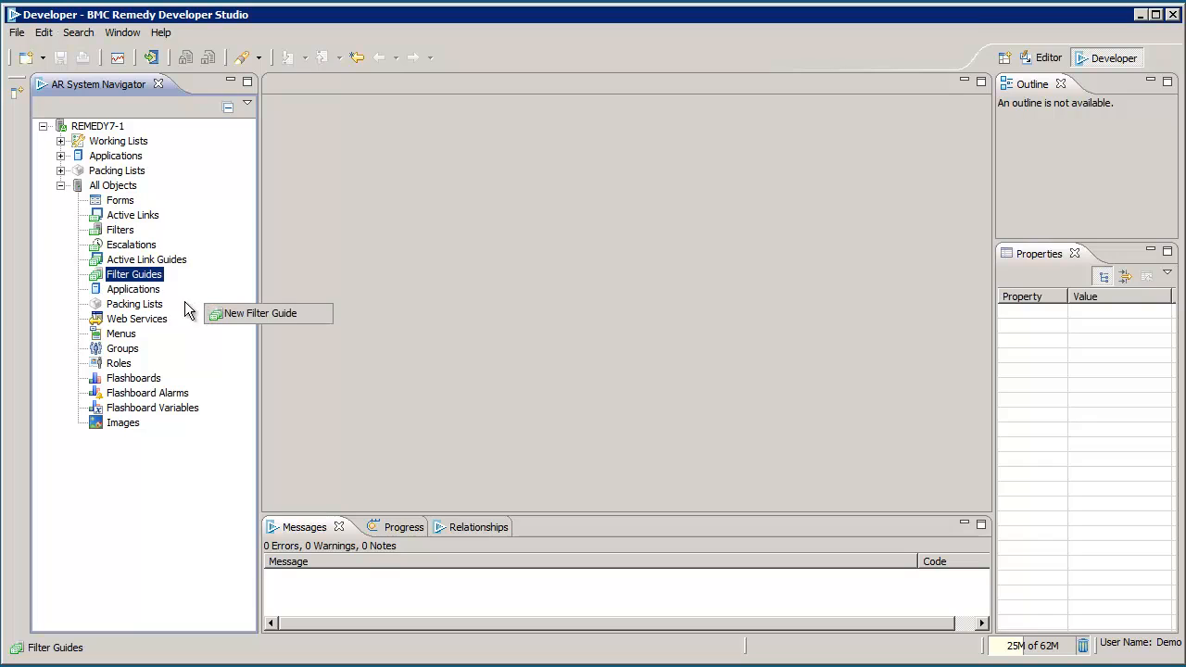
right_click(128, 295)
right_click(118, 303)
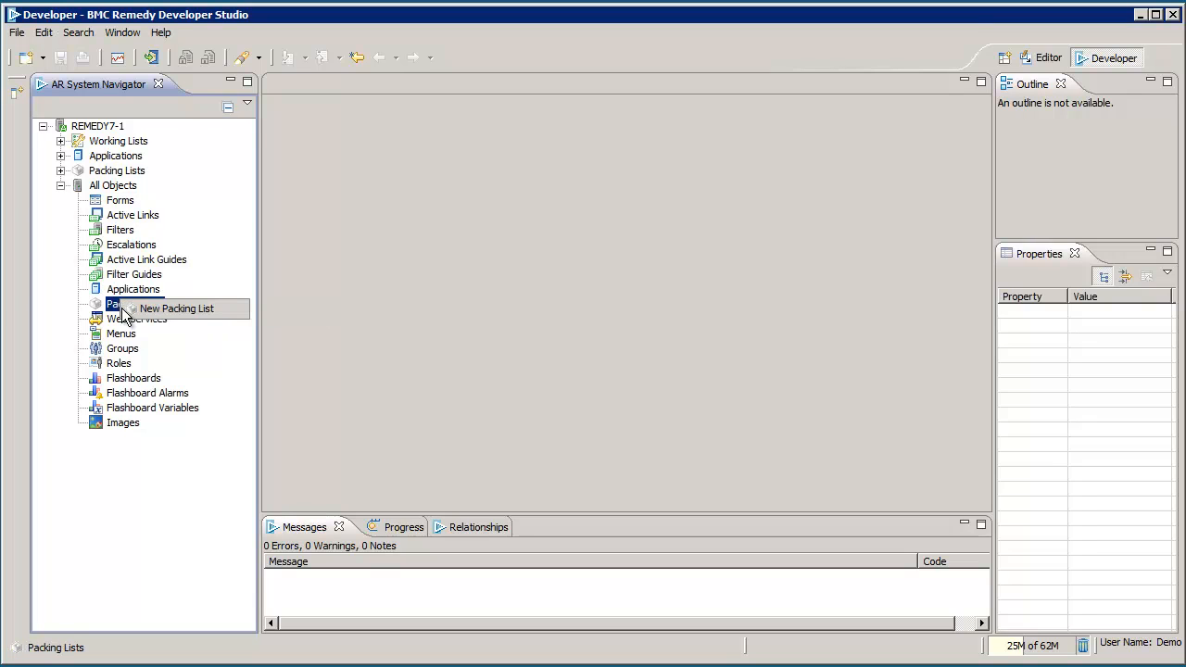
right_click(112, 322)
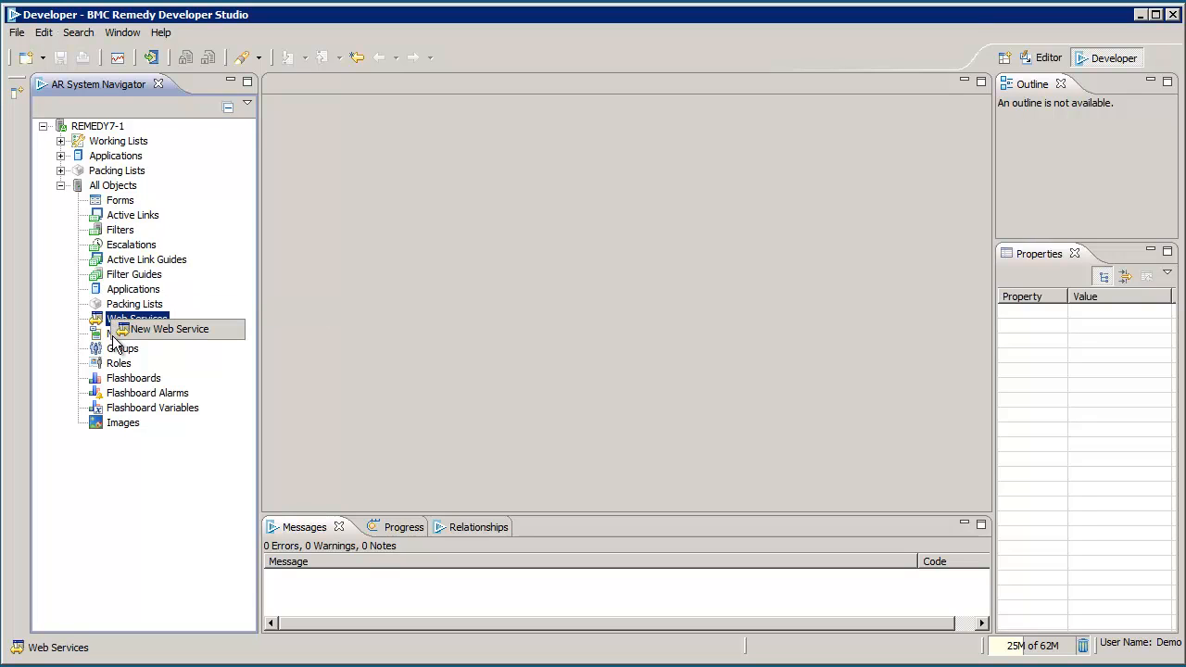
right_click(107, 332)
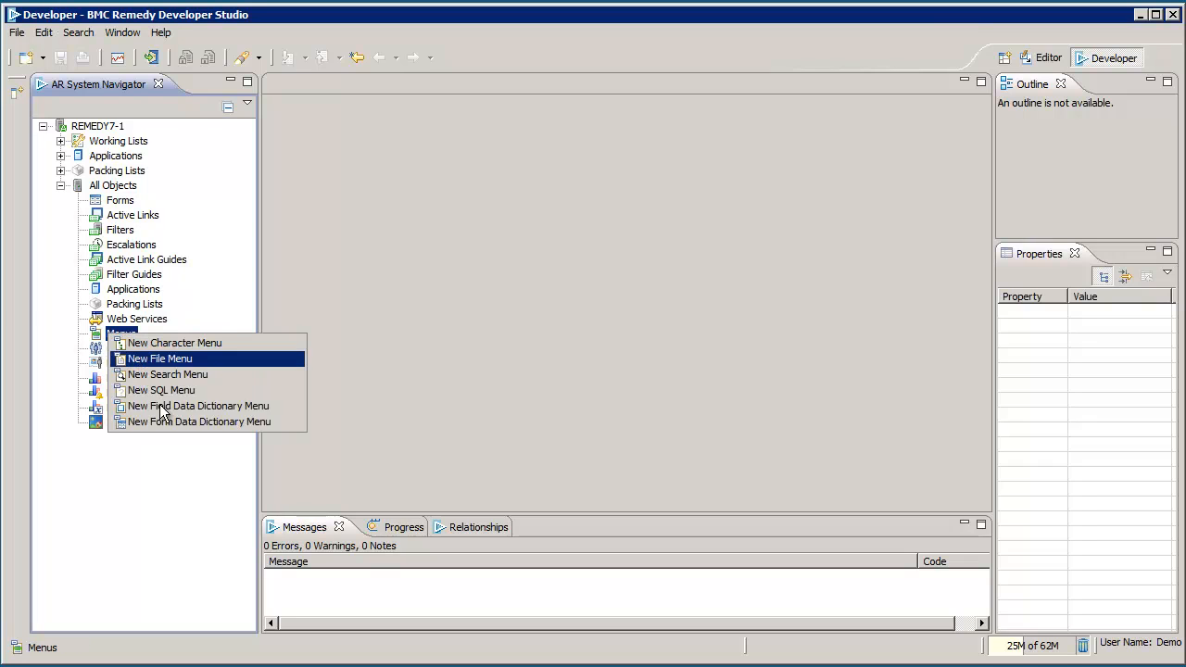
right_click(217, 285)
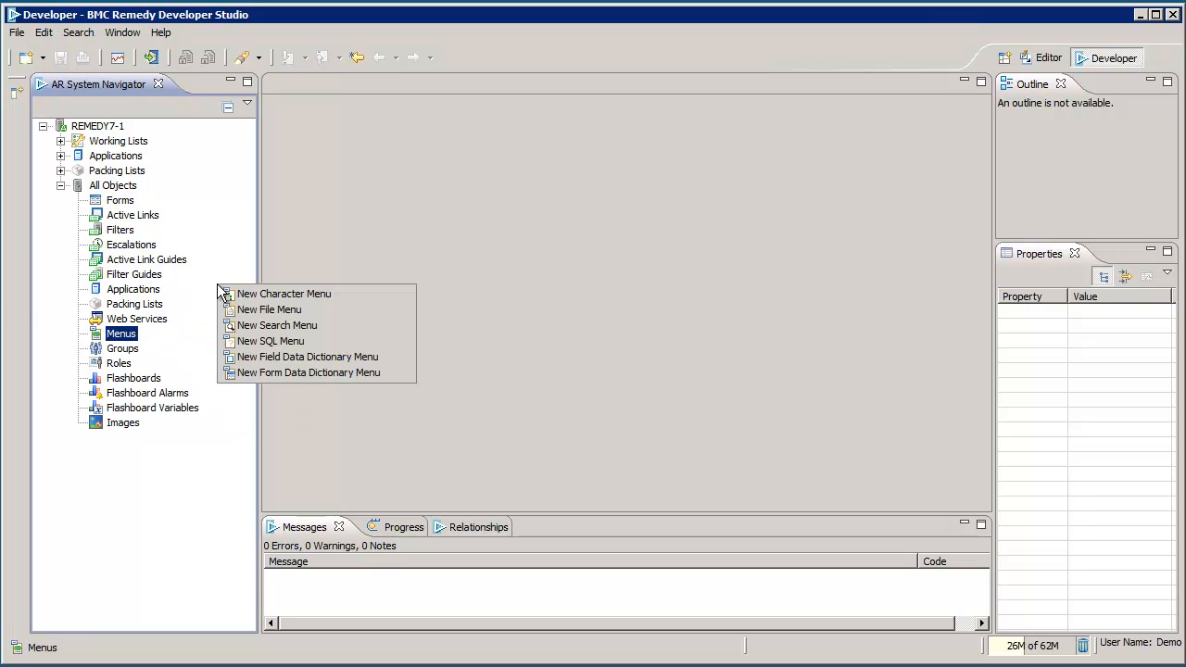
right_click(112, 201)
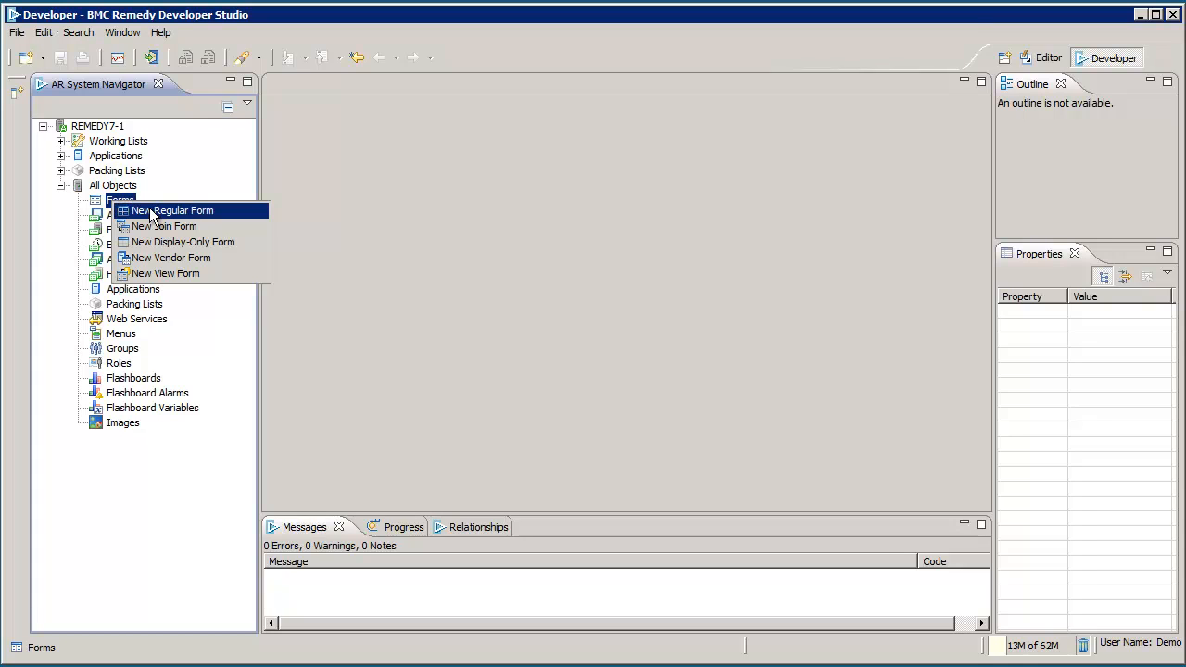
Step: Create a new regular form and step through its core fields from Request ID onward
left_click(152, 212)
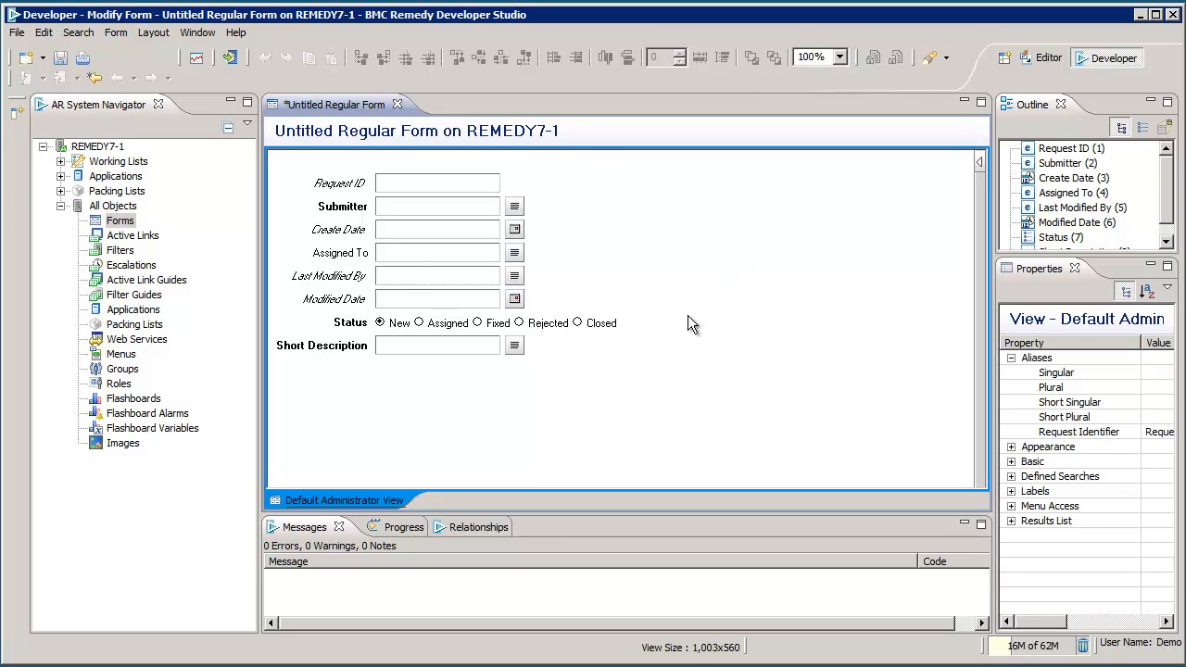
left_click(431, 183)
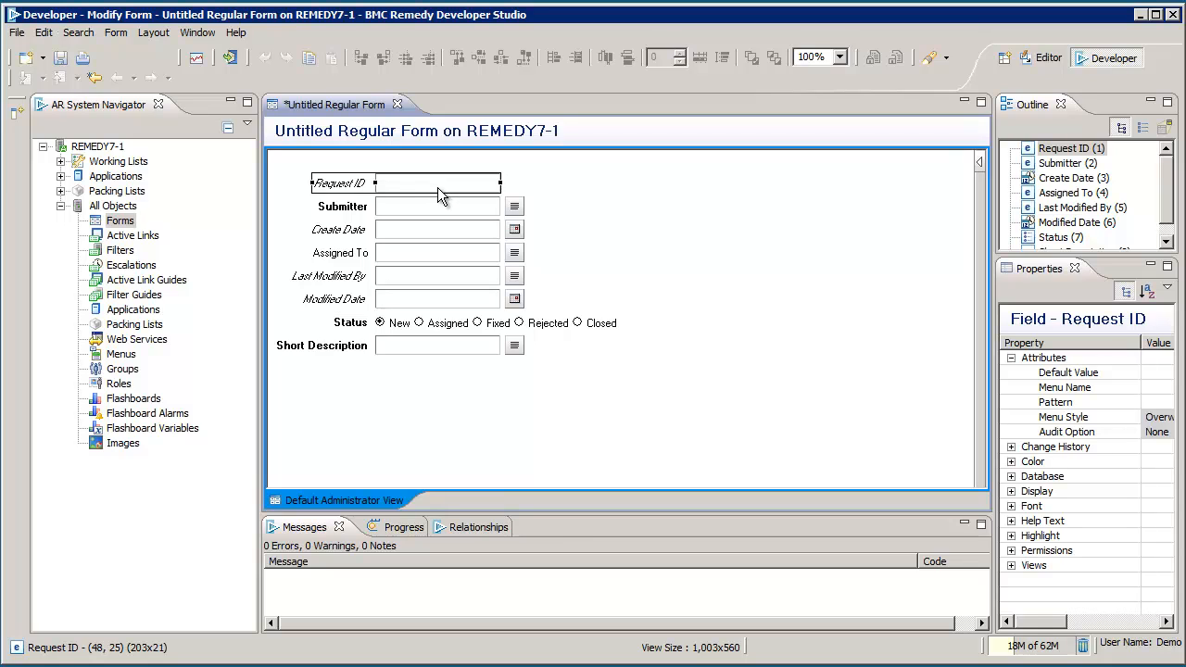
key("Tab")
key("Tab")
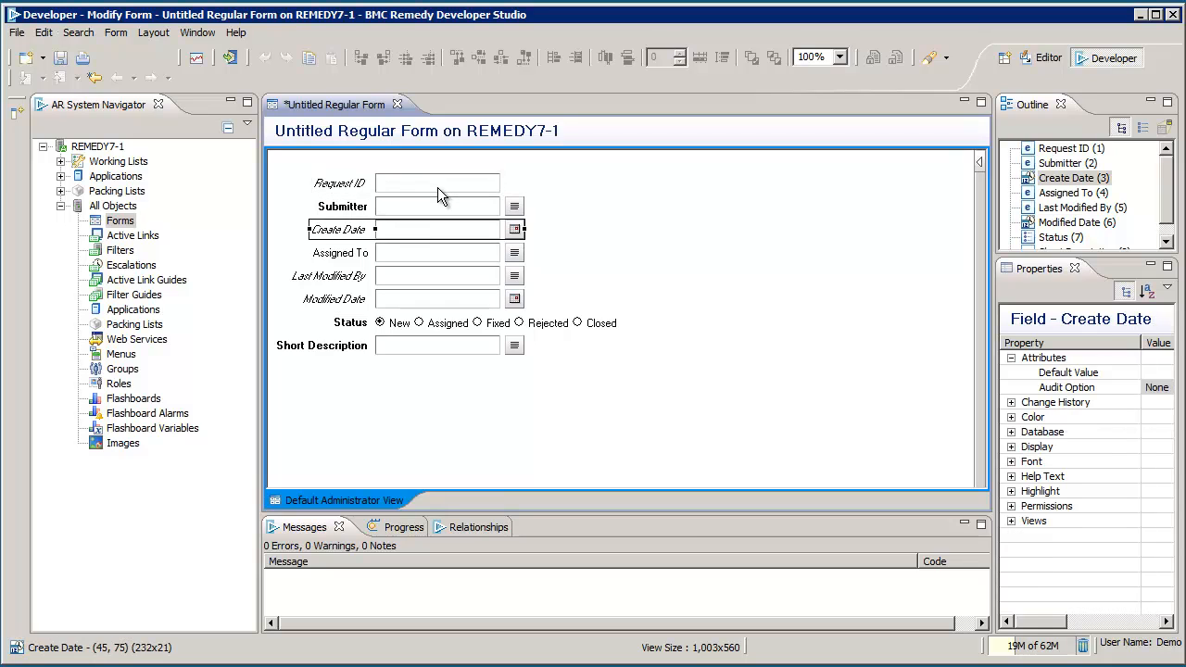
key("Tab")
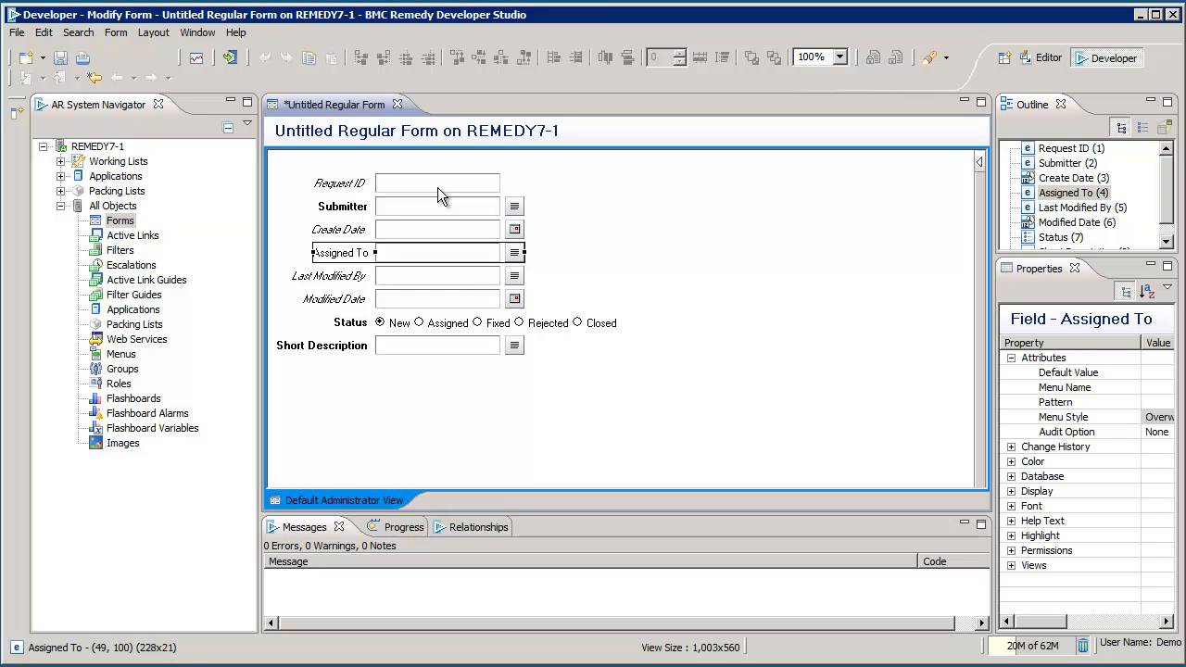
key("Tab")
key("Tab")
key("Tab")
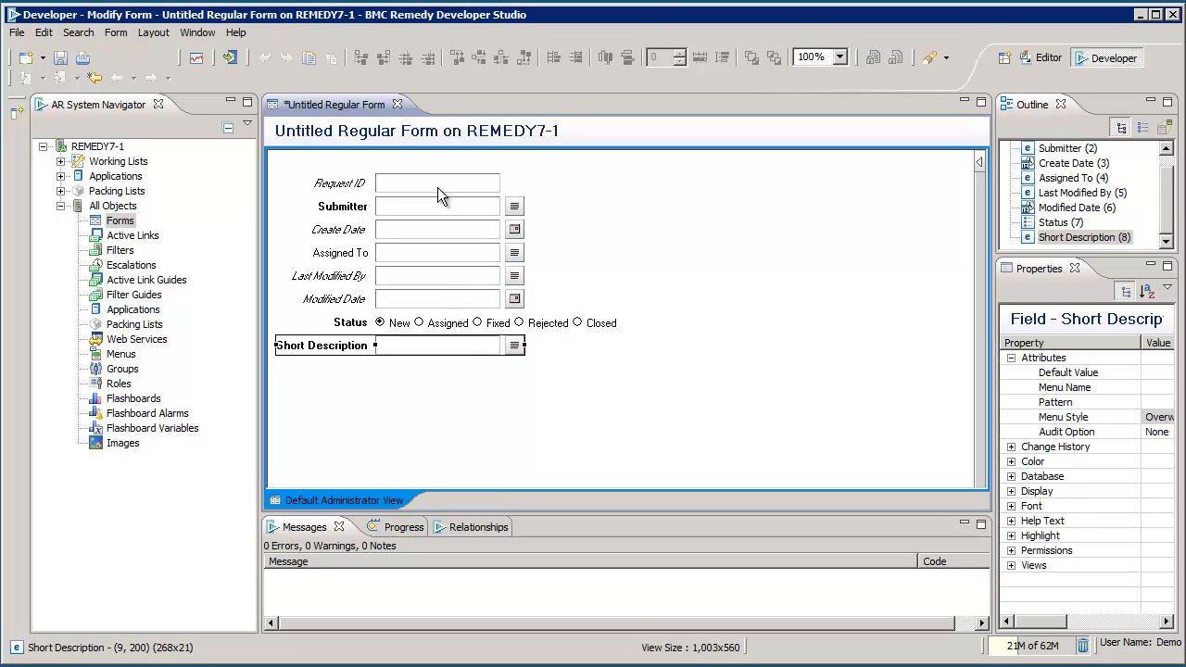
key("shift+Tab")
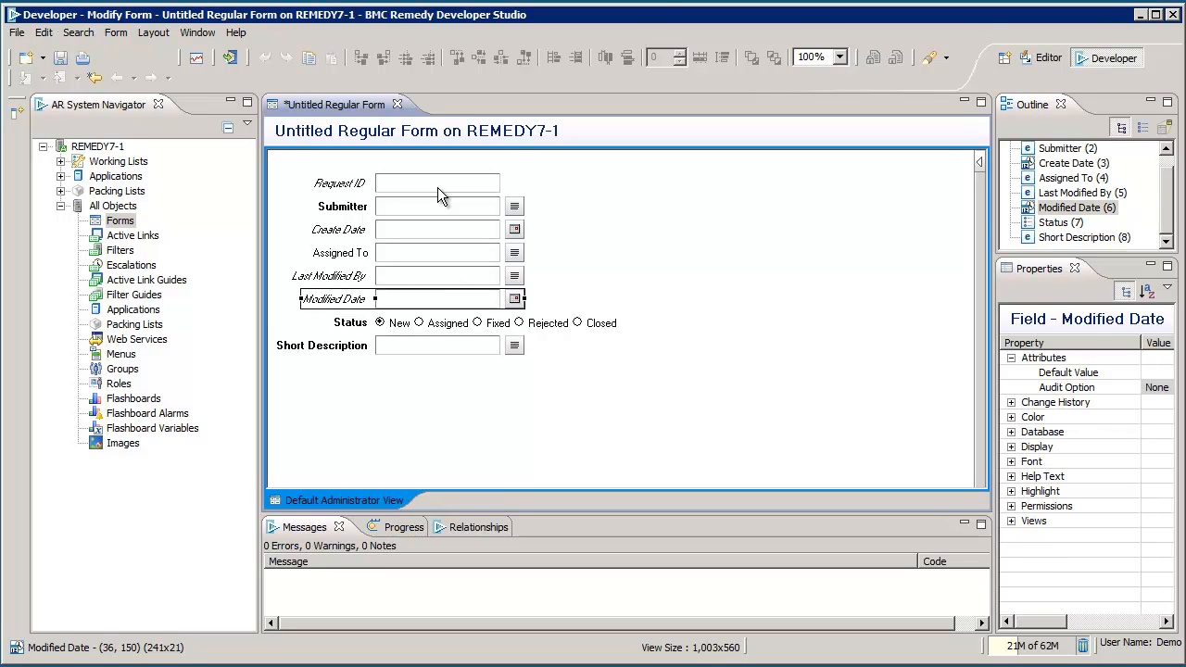
key("Tab")
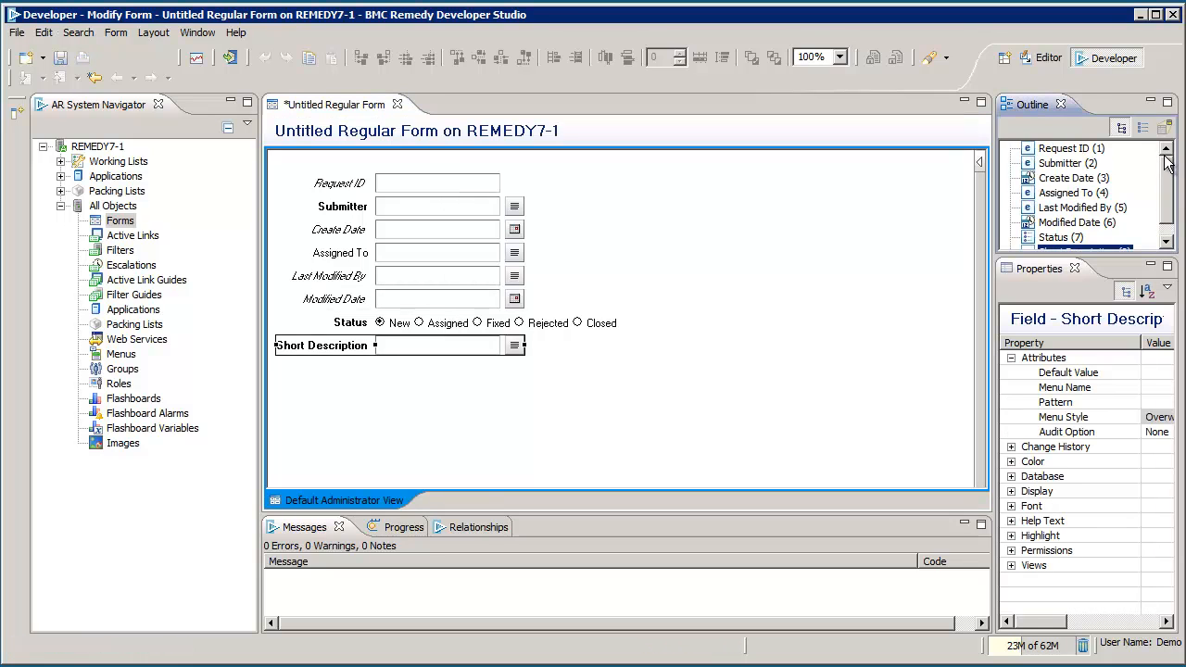
Step: Select each of the eight core fields in turn in the field list
left_click(1065, 149)
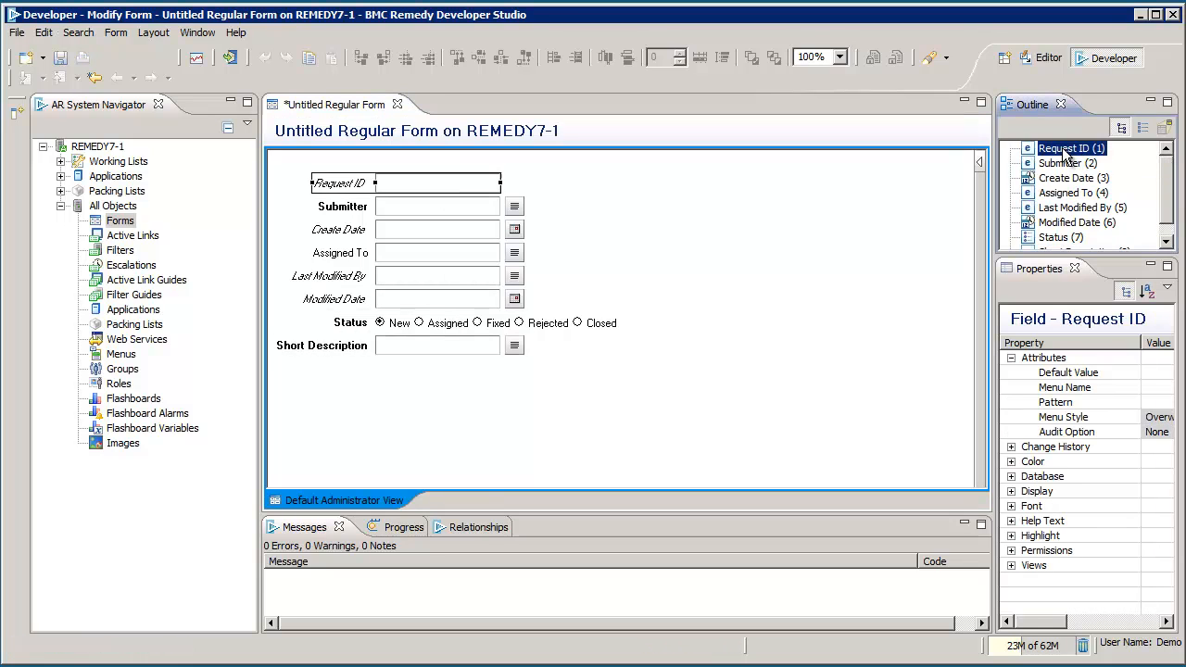
left_click(1066, 164)
left_click(1064, 180)
left_click(1065, 194)
left_click(1064, 210)
left_click(1066, 223)
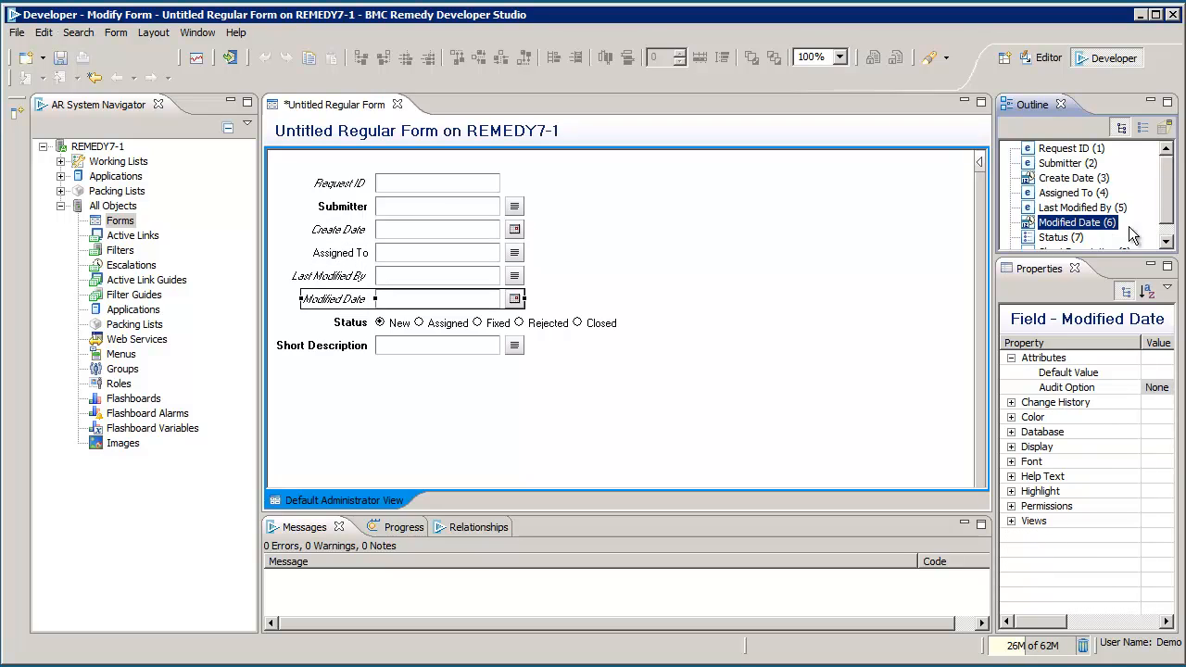
left_click(1167, 241)
left_click(1105, 239)
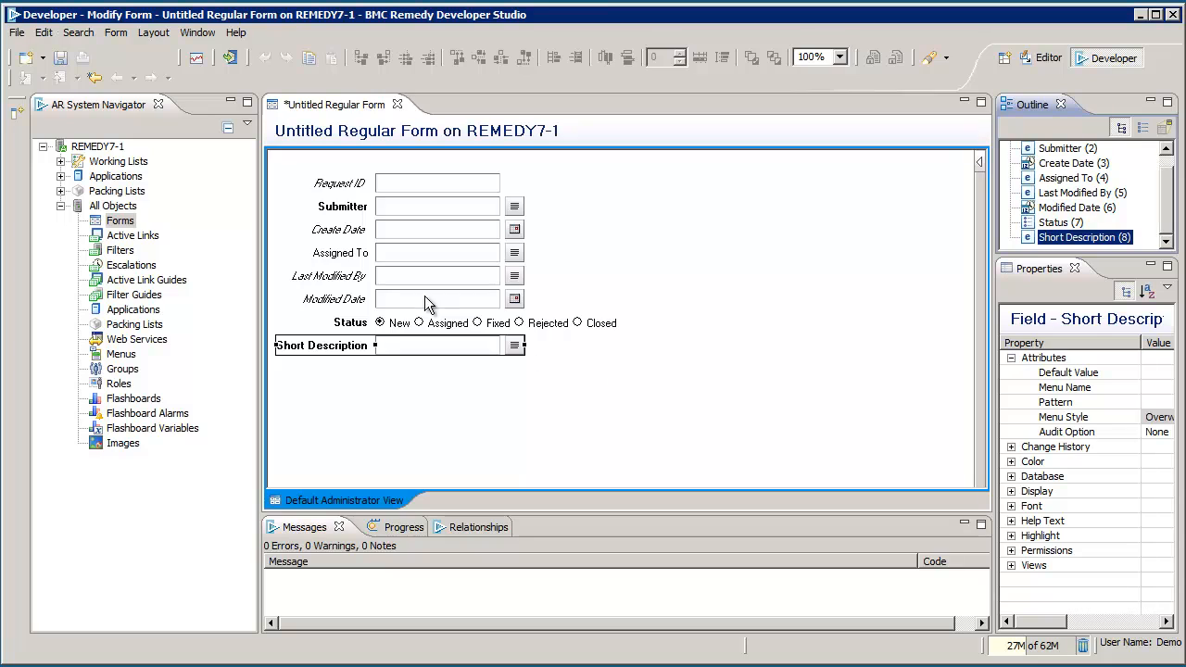
Step: Marquee-select all eight fields and drag them together down and to the right
left_click_drag(273, 164, 645, 399)
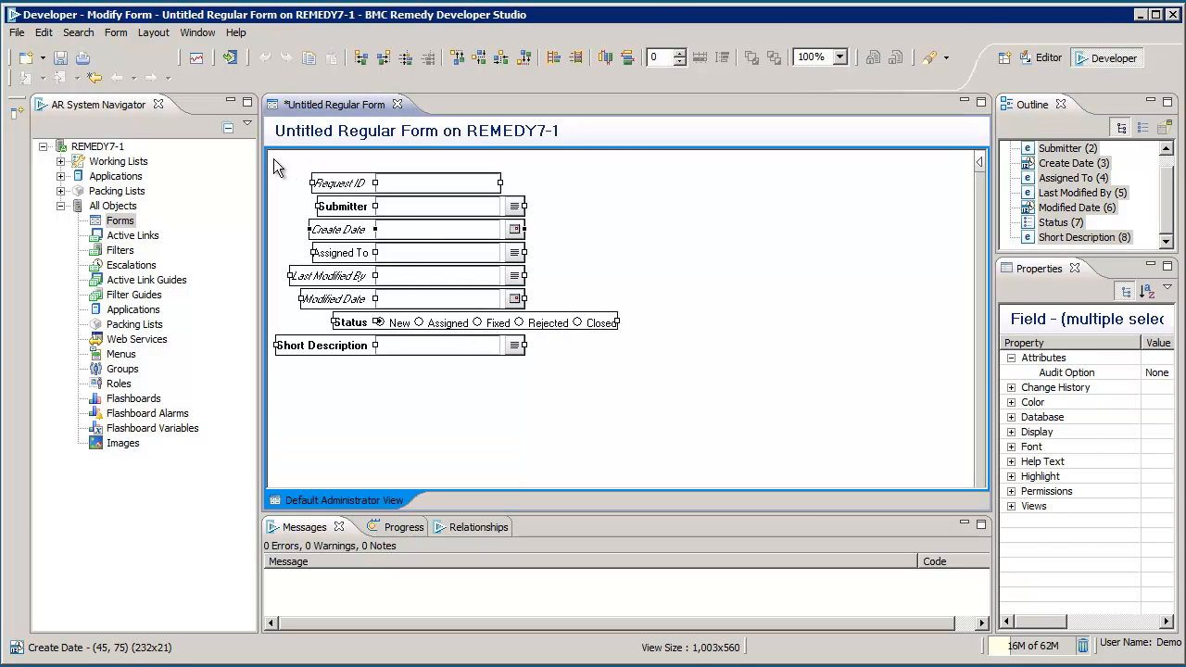
left_click_drag(272, 158, 636, 387)
left_click_drag(382, 215, 815, 400)
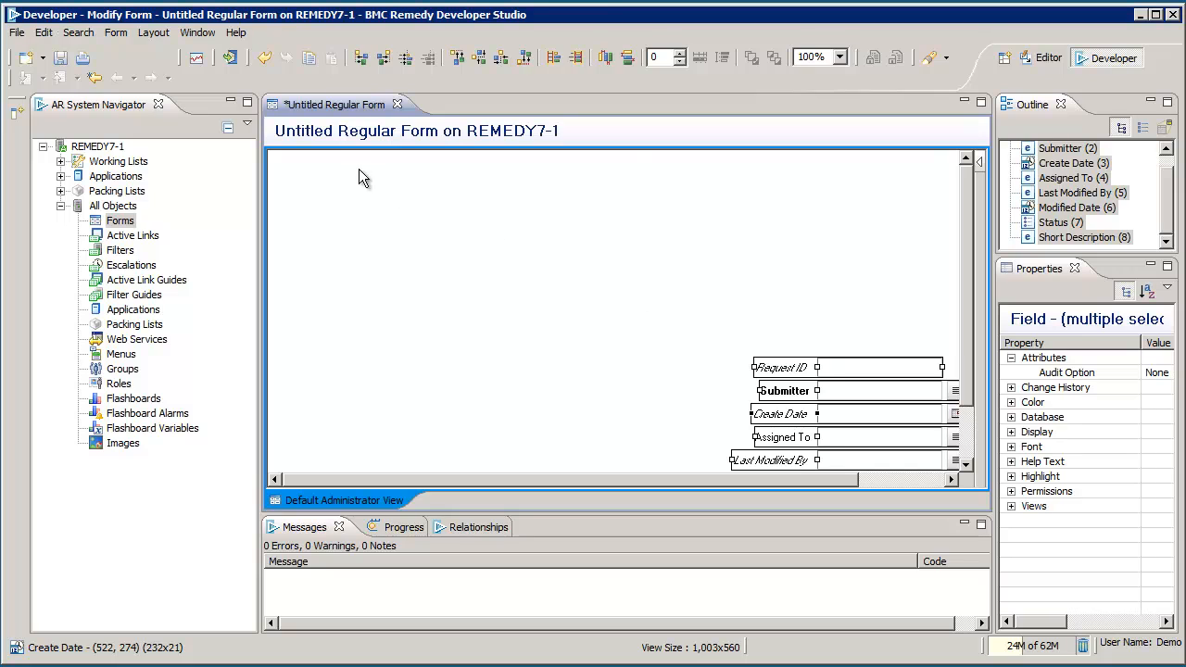
Step: Add a 'New Text' trim text field near the form's top-left corner
right_click(344, 191)
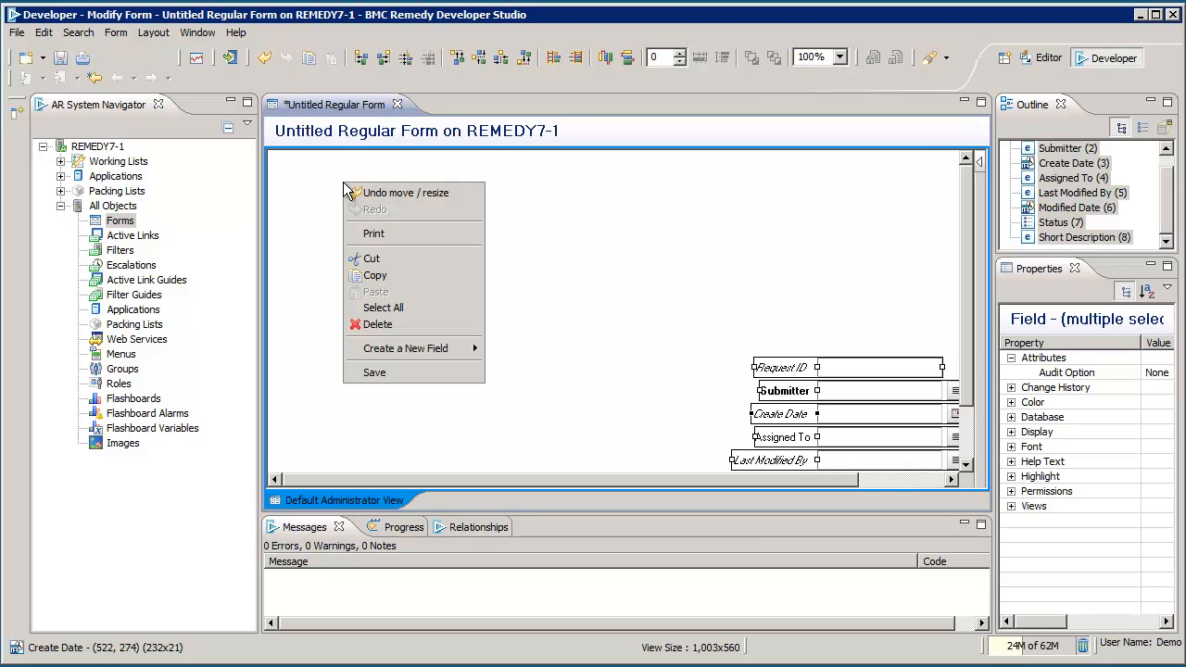
mouse_move(417, 350)
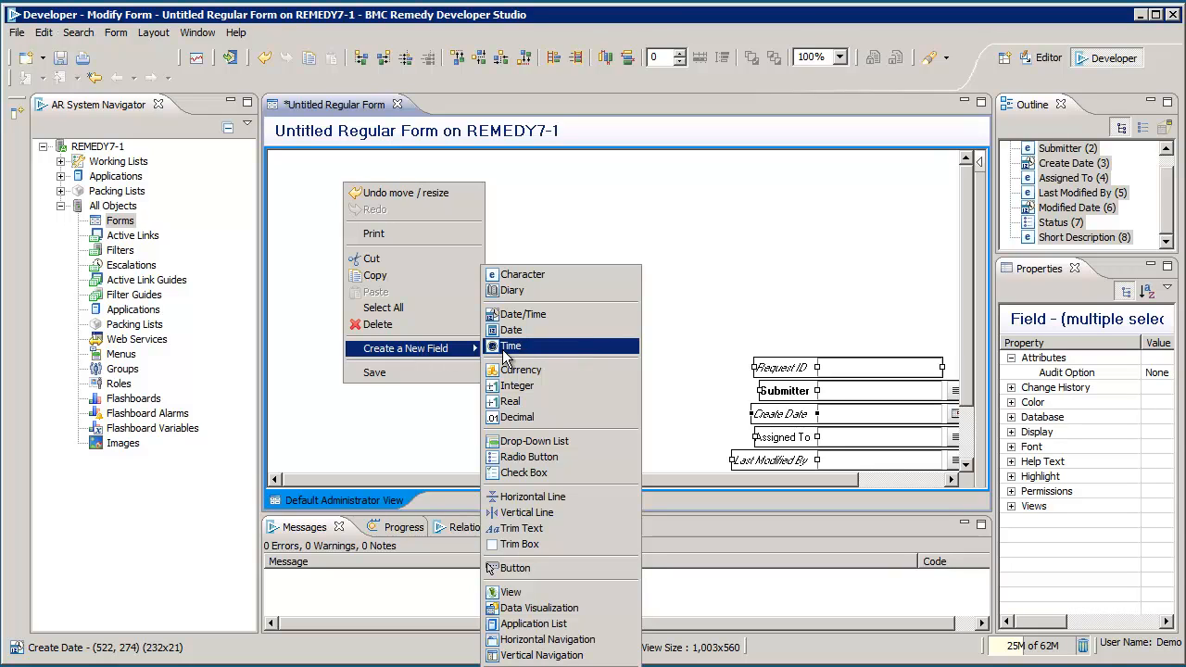
left_click(541, 530)
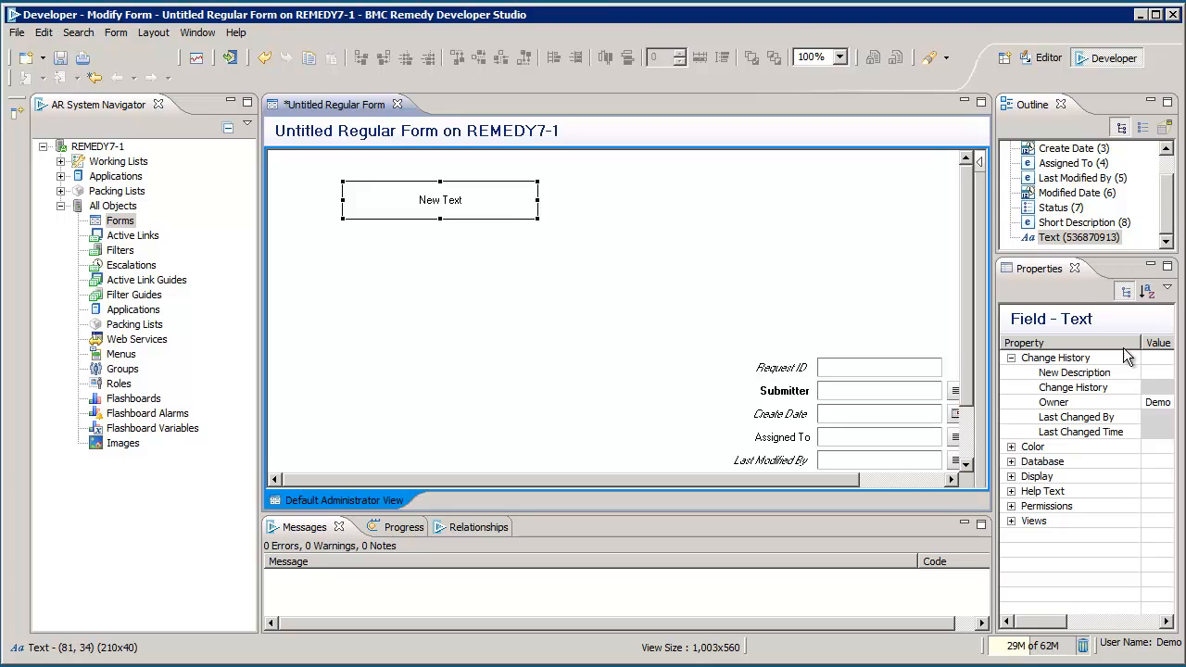
Step: Widen the Properties view and minimize the AR System Navigator
left_click(1059, 290)
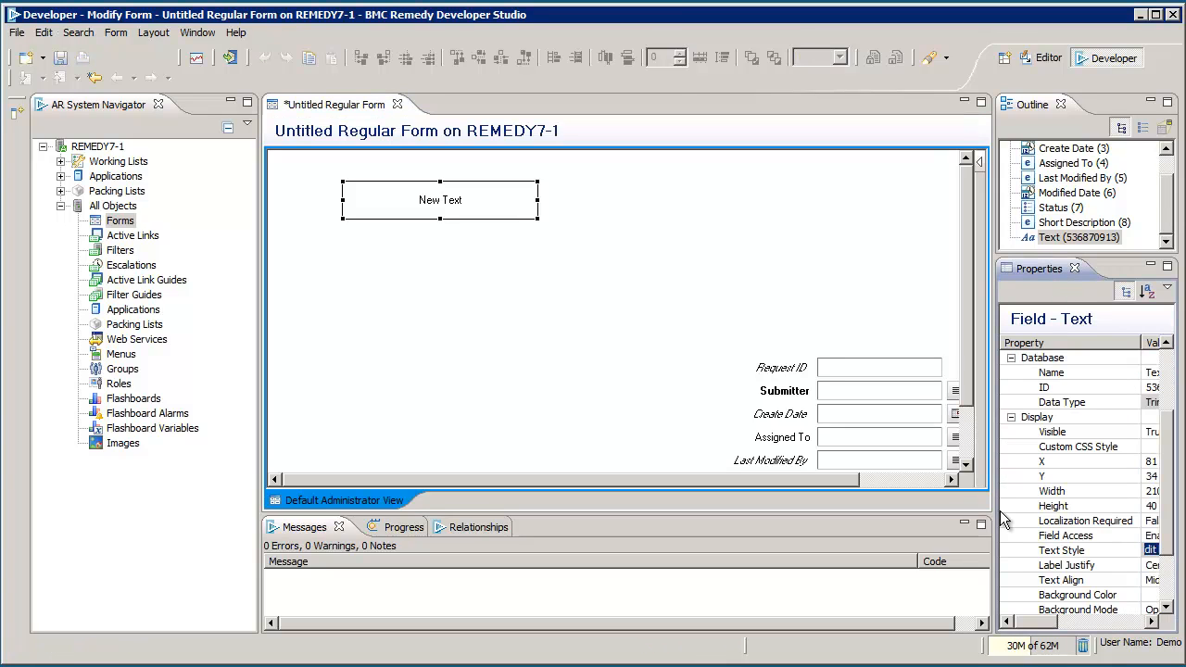
left_click_drag(993, 511, 930, 511)
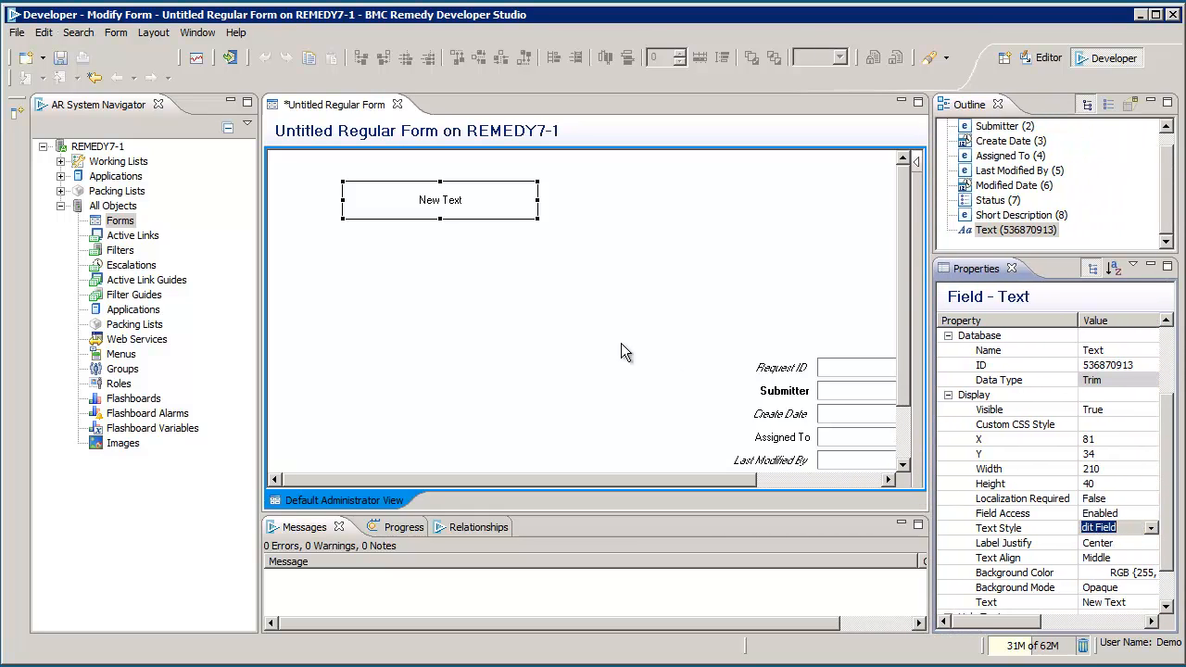
left_click(233, 104)
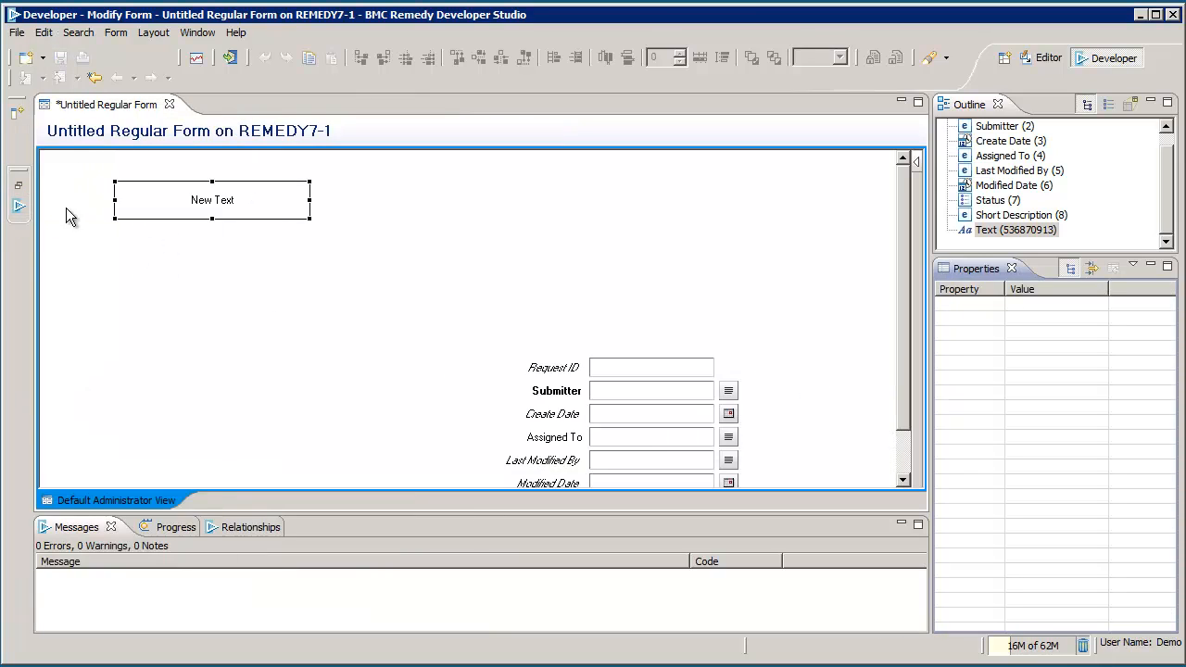
Step: Glance at the collapsed navigator's docking options, then select the Text field in Outline
right_click(20, 173)
mouse_move(78, 186)
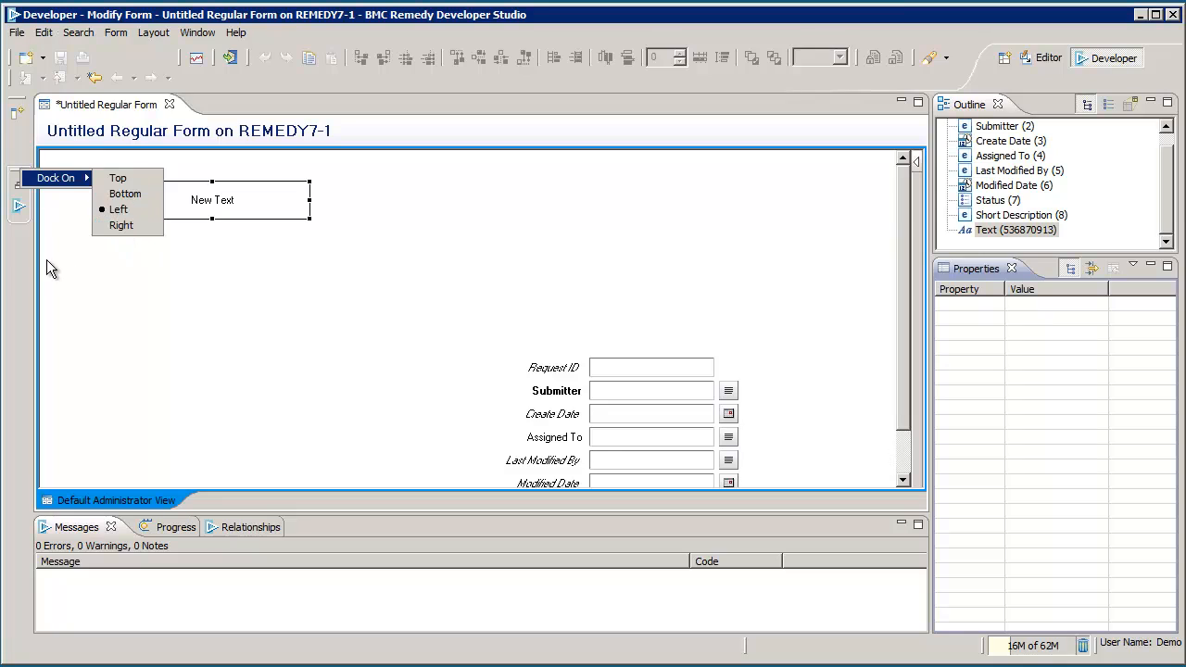
left_click(11, 283)
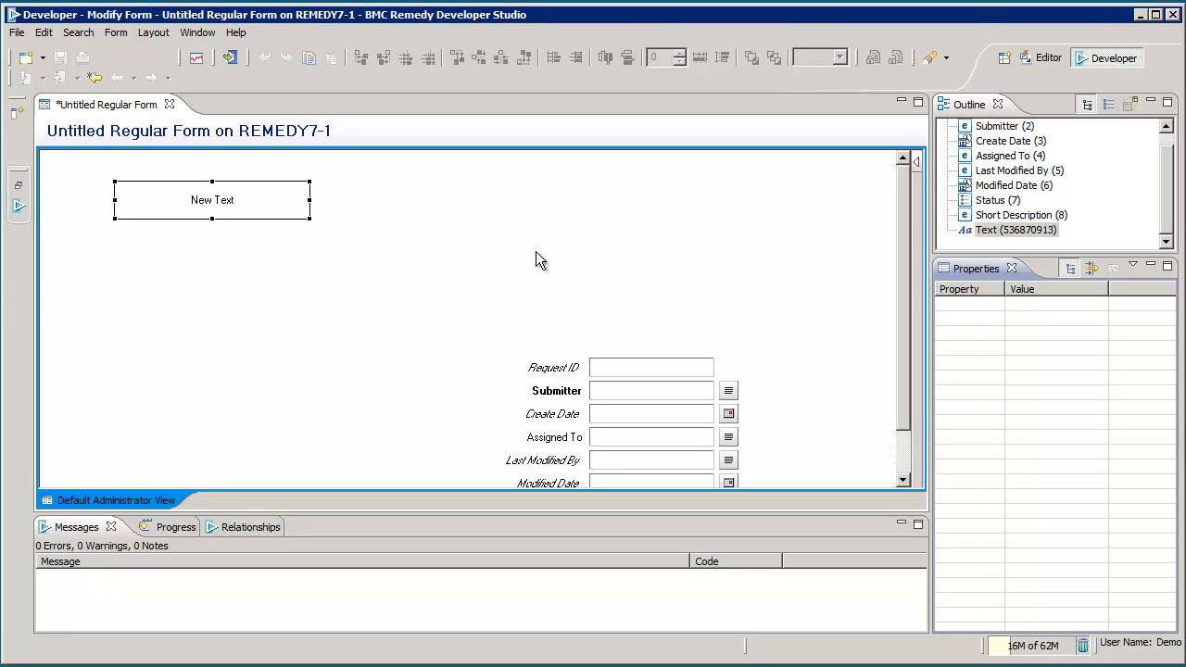
left_click(977, 110)
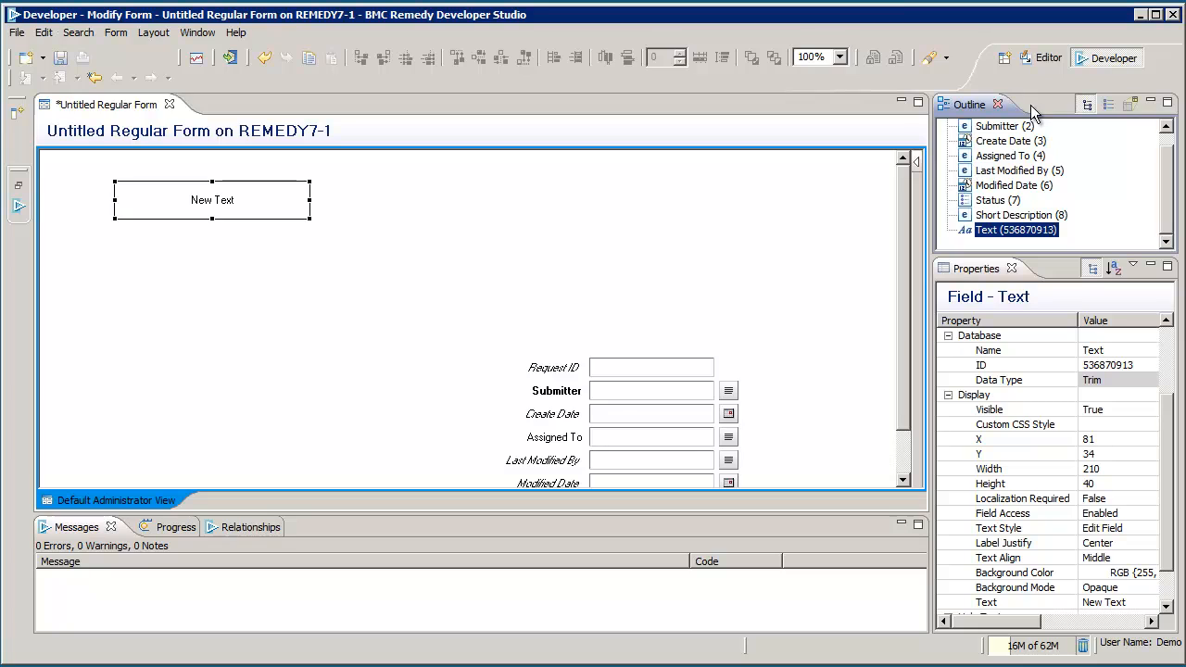
Step: Minimize the Outline, Properties and Messages views, then restore Outline and Properties
left_click(1150, 103)
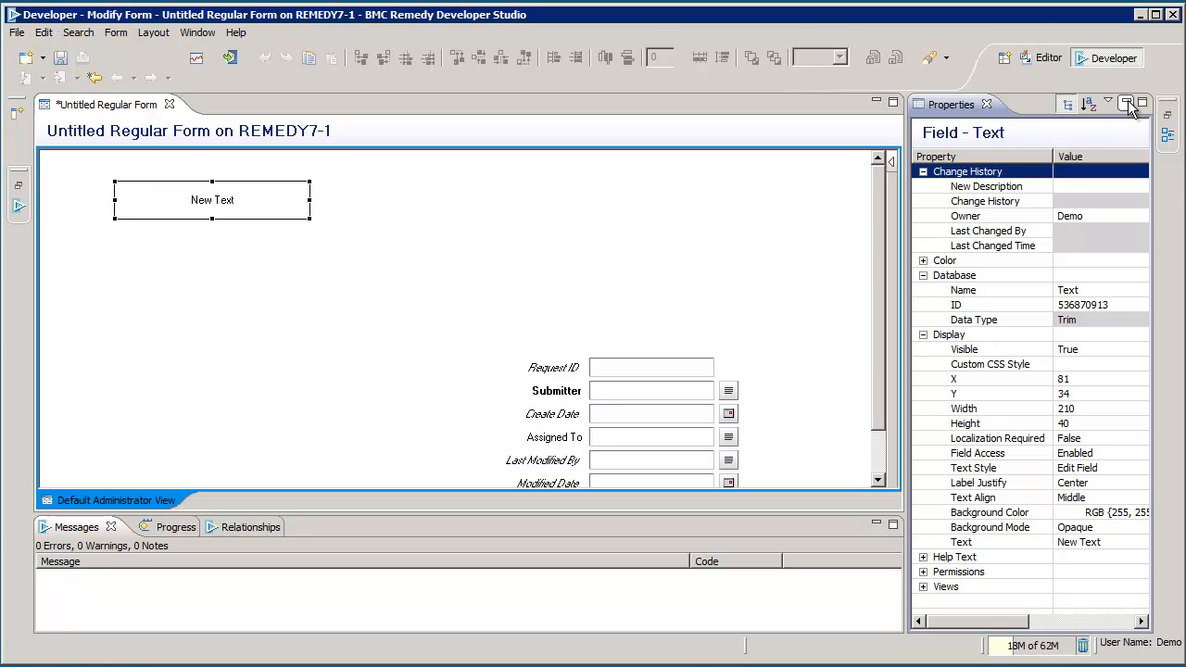
left_click(1128, 104)
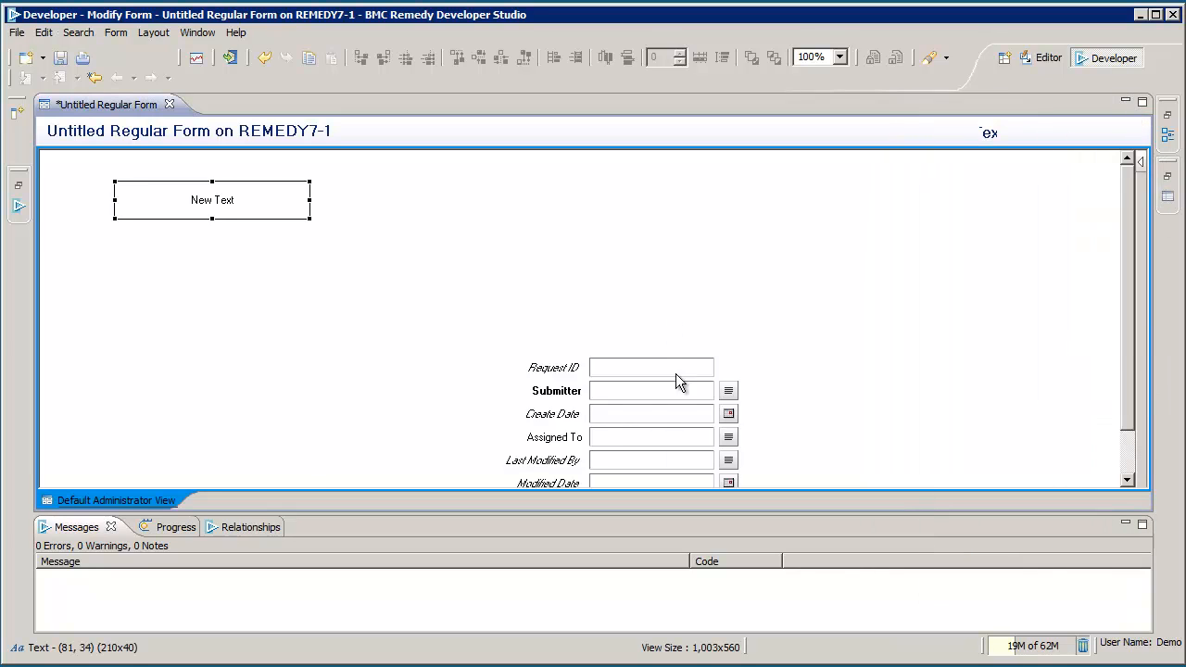
left_click(1125, 526)
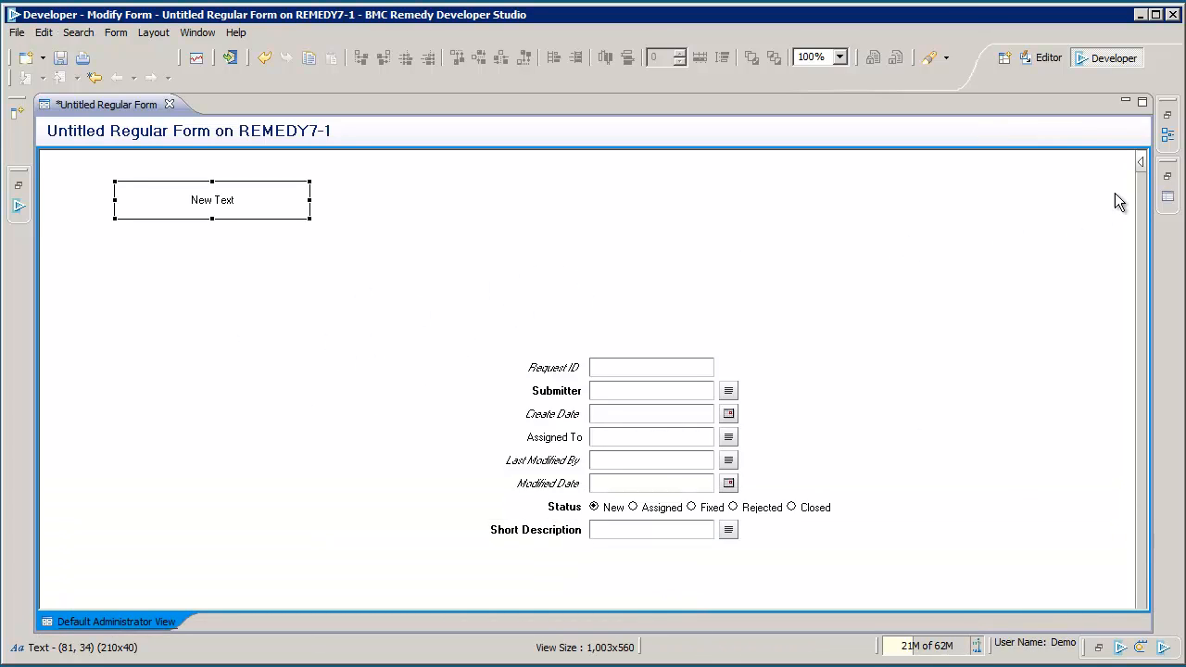
left_click(1168, 118)
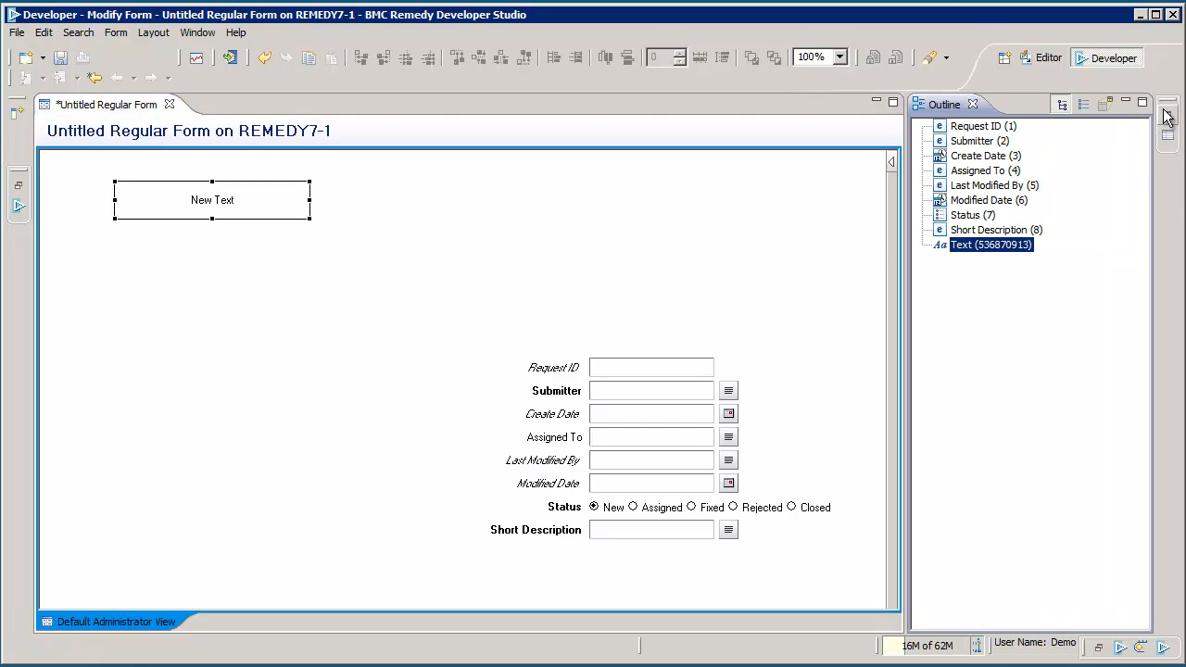
left_click(1168, 116)
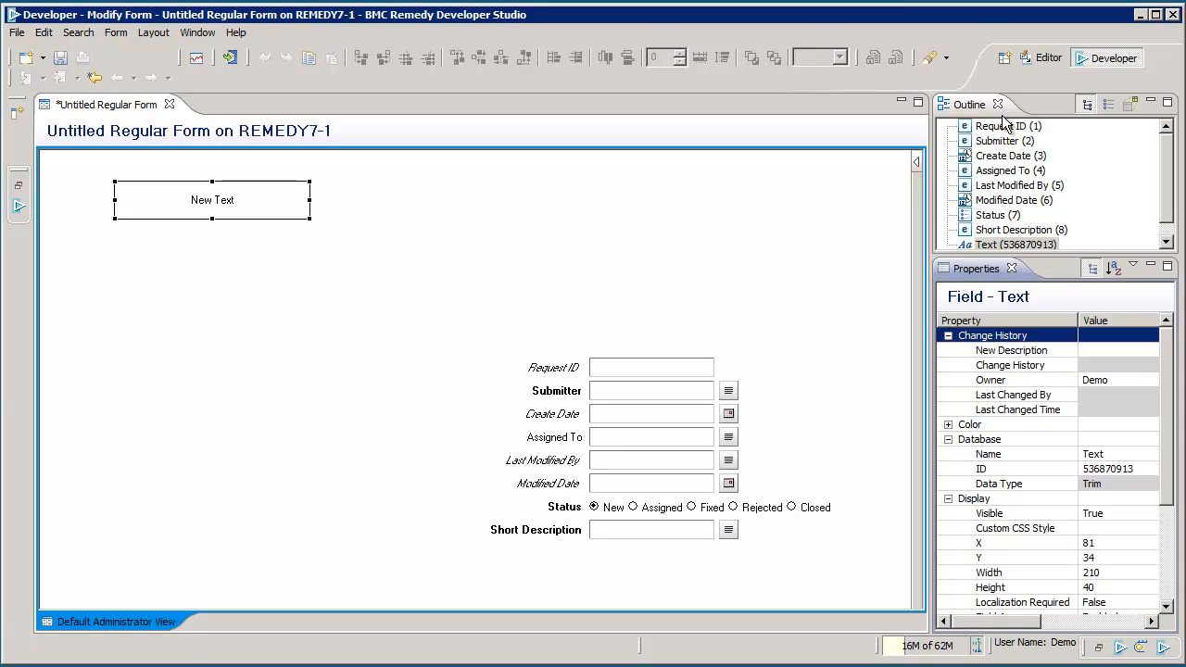
Step: Toggle the Outline between table and tree layouts and refocus the form editor
left_click(1087, 105)
left_click(1087, 105)
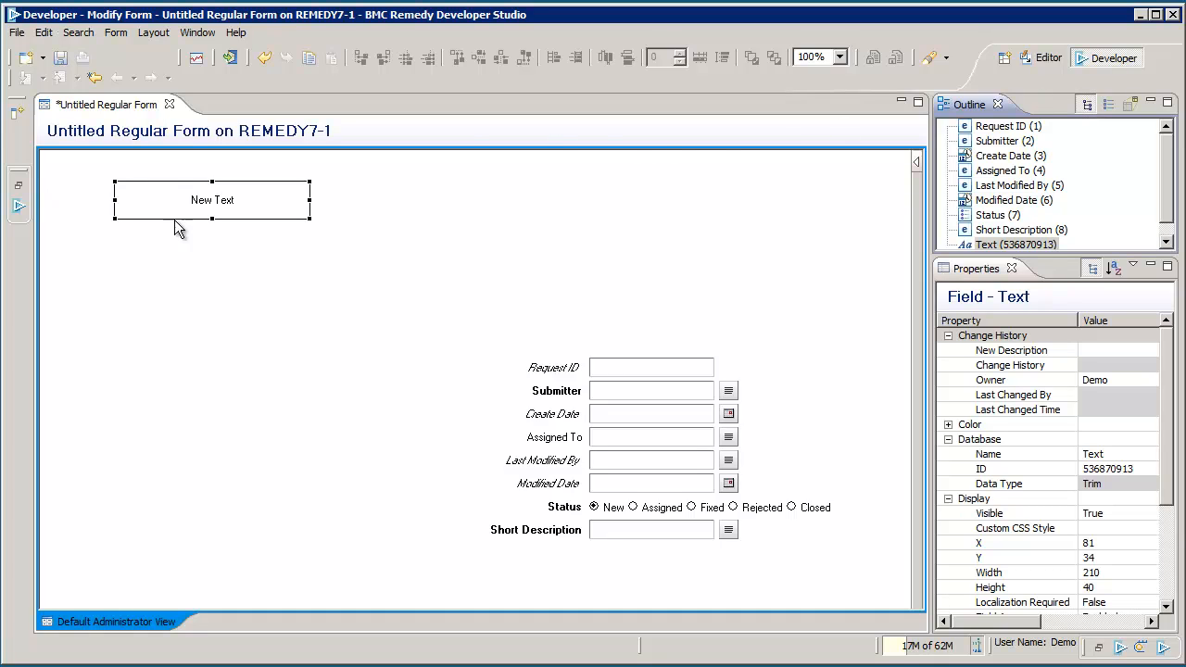
left_click(211, 209)
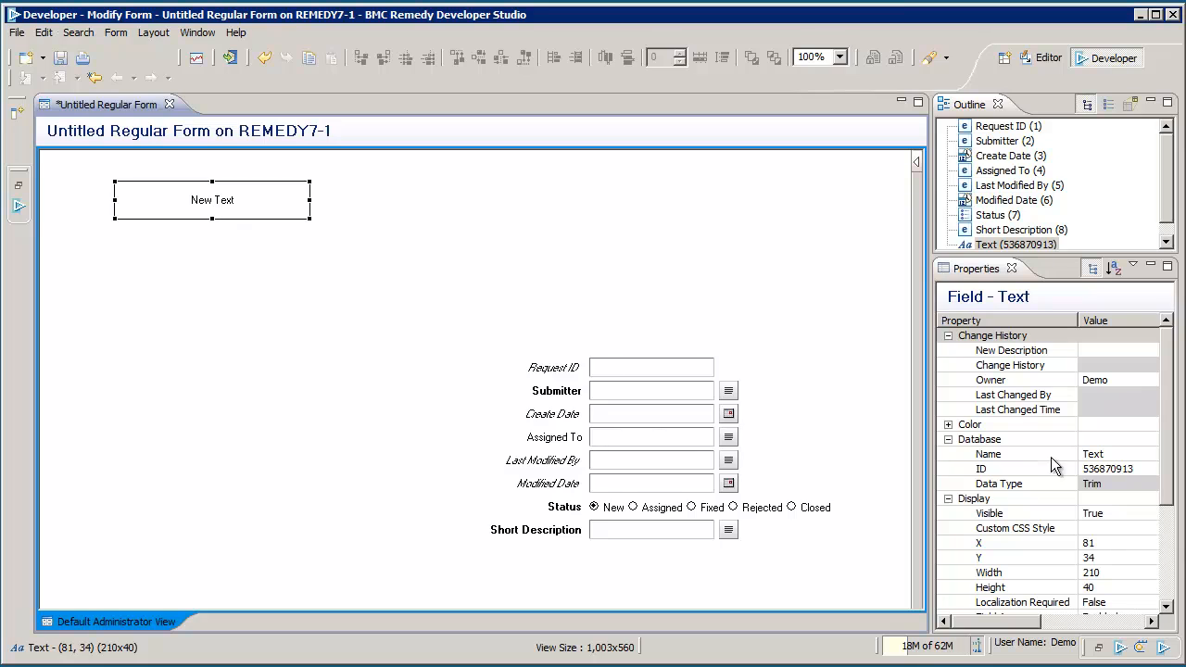
Step: Change the trim text field's Text property from 'New Text' to 'Hello World!'
left_click_drag(1169, 438, 1158, 573)
left_click(1117, 557)
left_click(1120, 557)
type("Hello World")
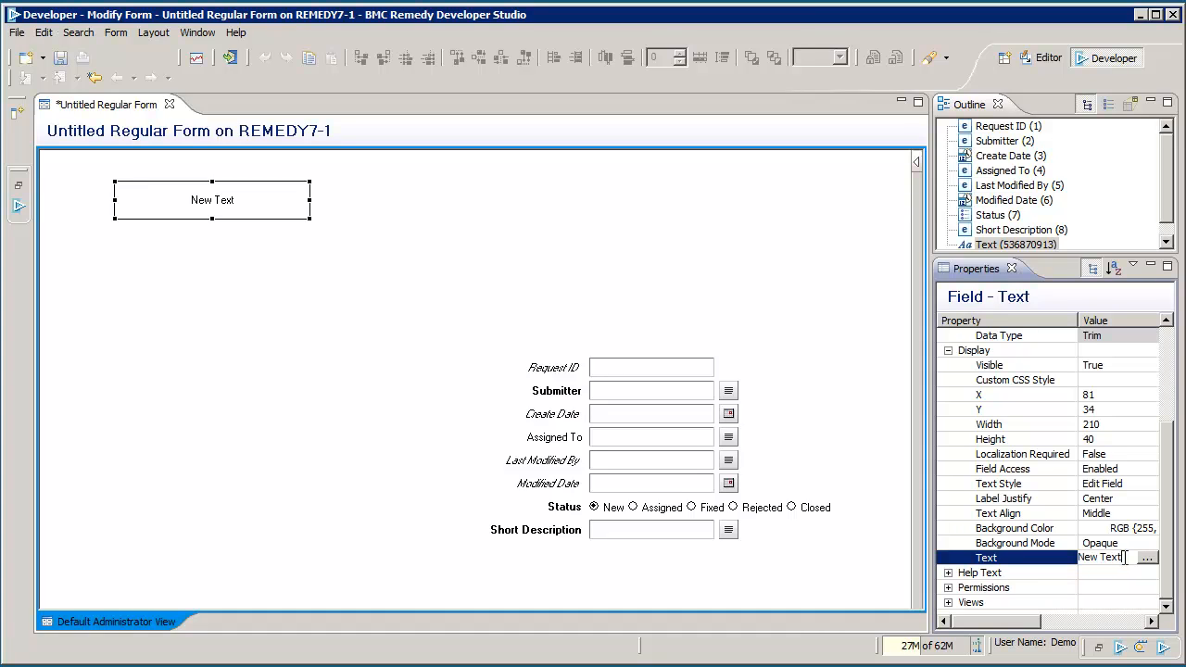
type("!")
key("Return")
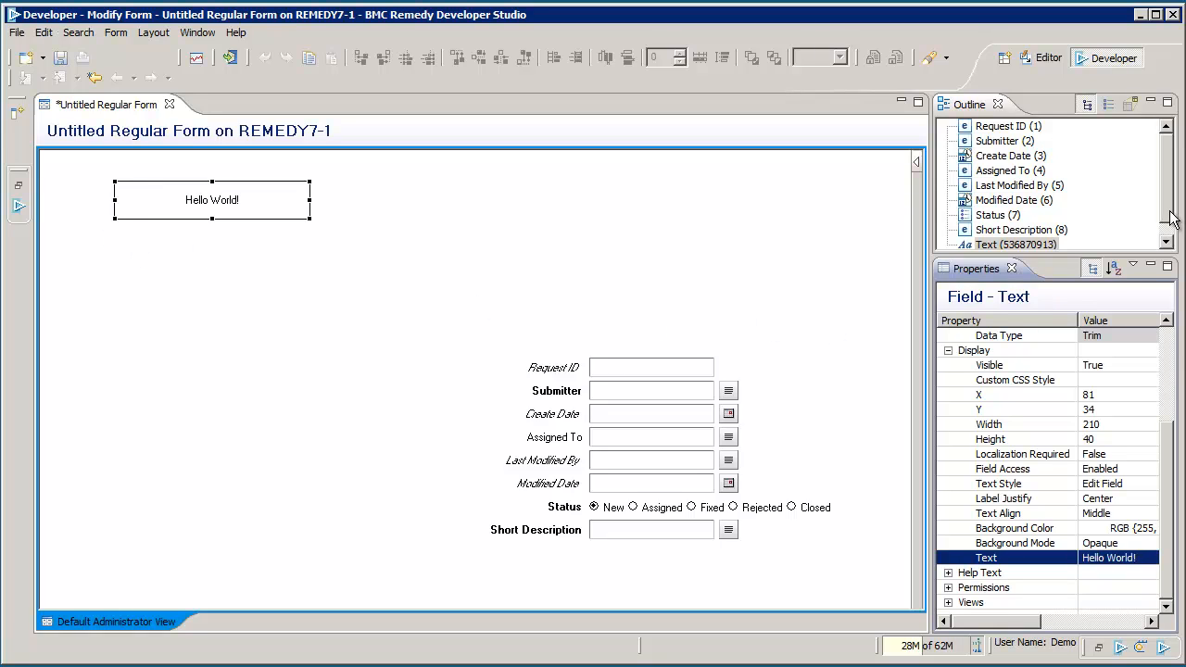
left_click(1013, 247)
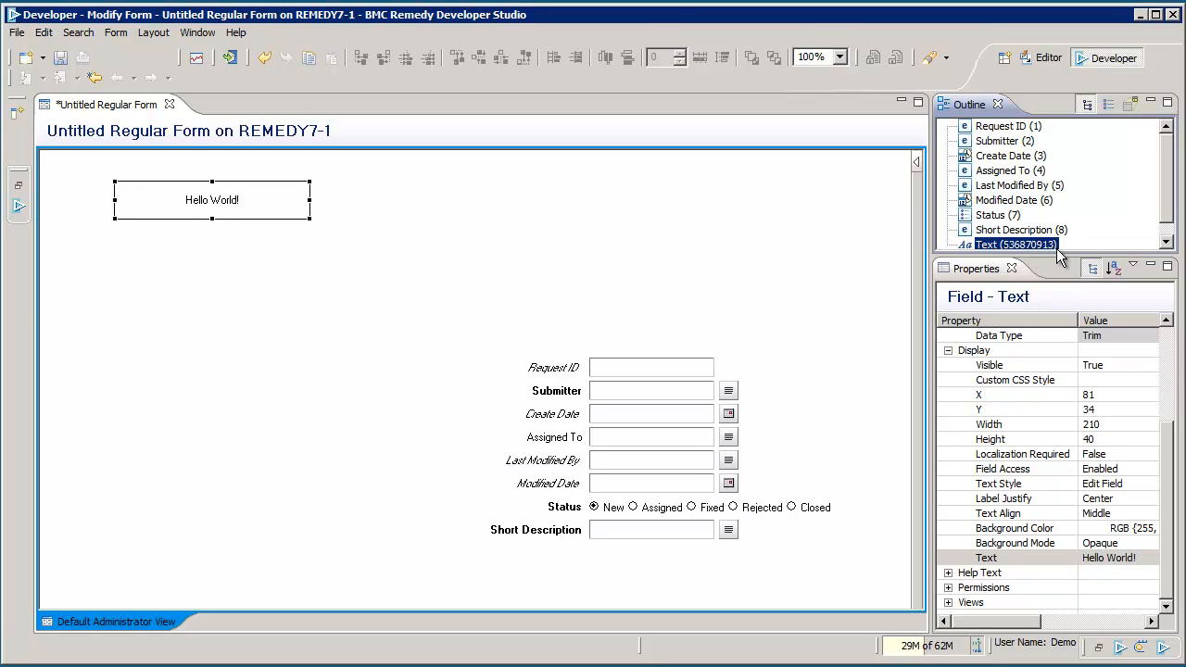
Step: Add a character field below the label and set its Label to 'Last Name'
right_click(151, 252)
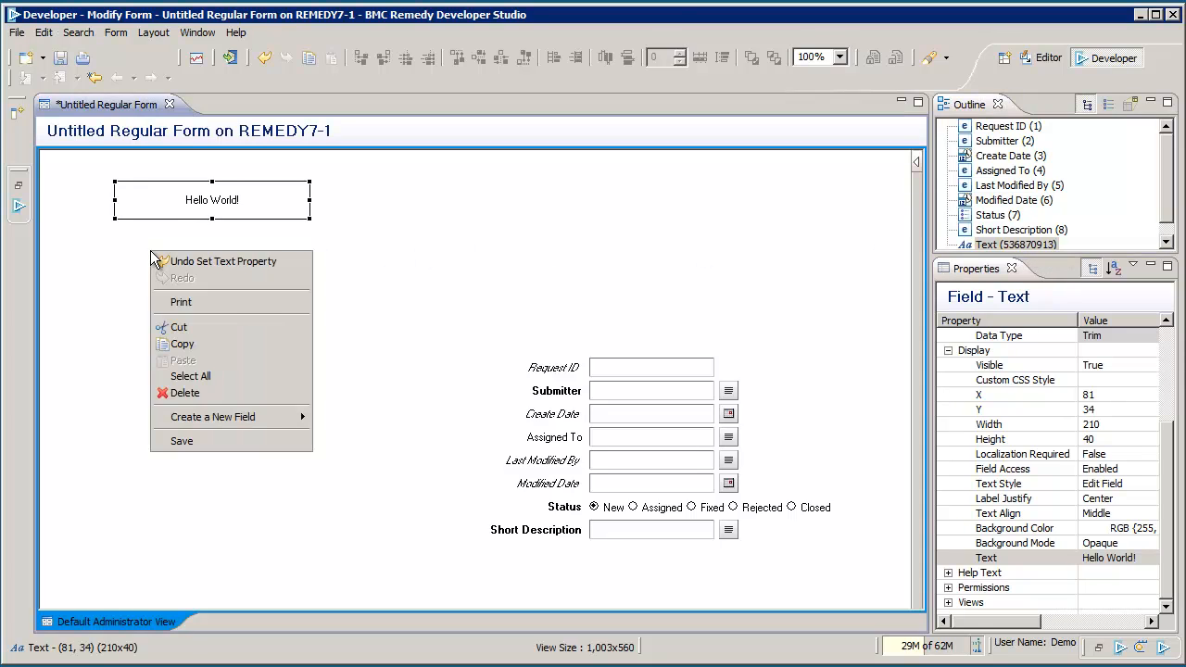
mouse_move(226, 414)
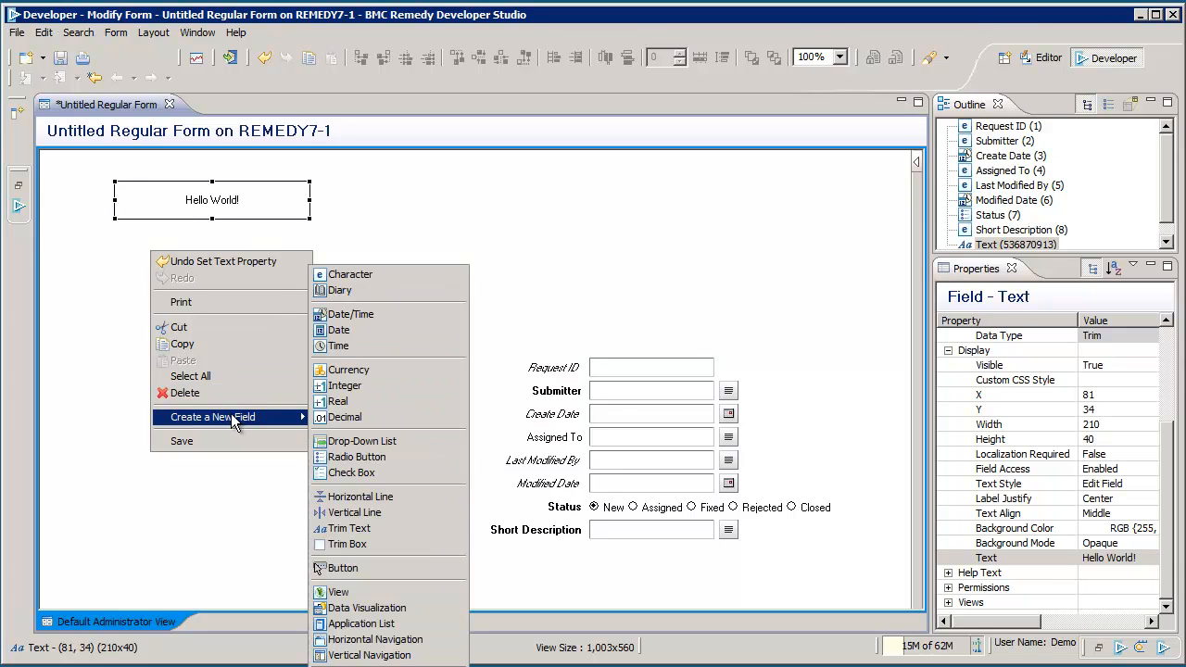
left_click(353, 273)
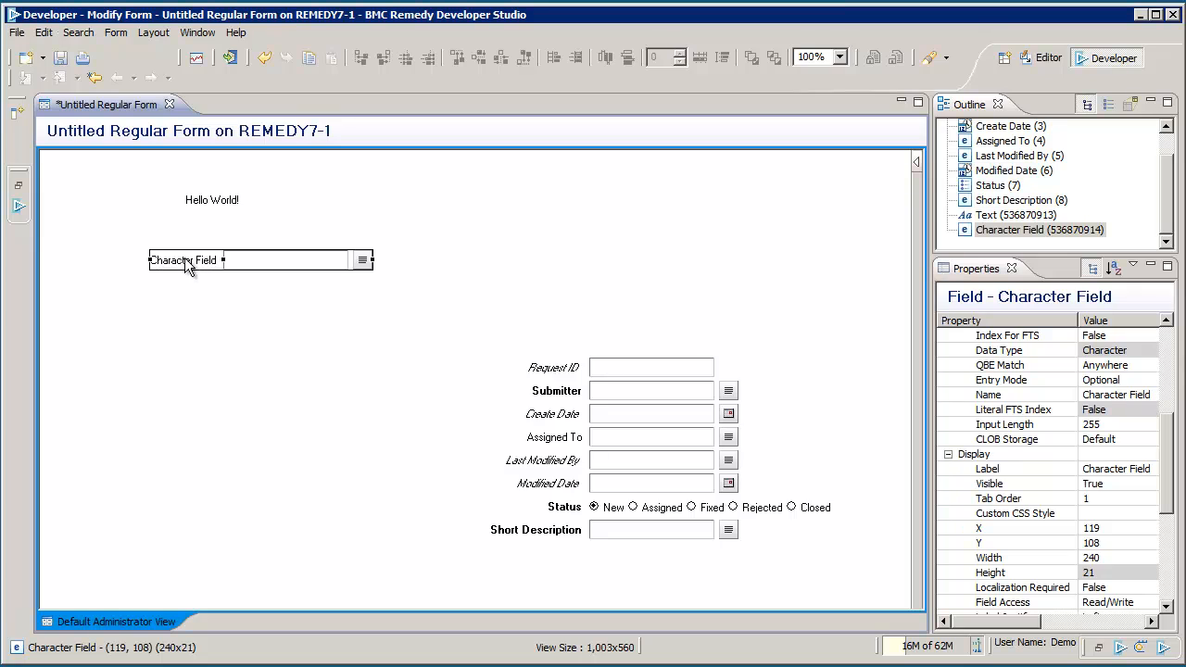
left_click(1105, 469)
type("La")
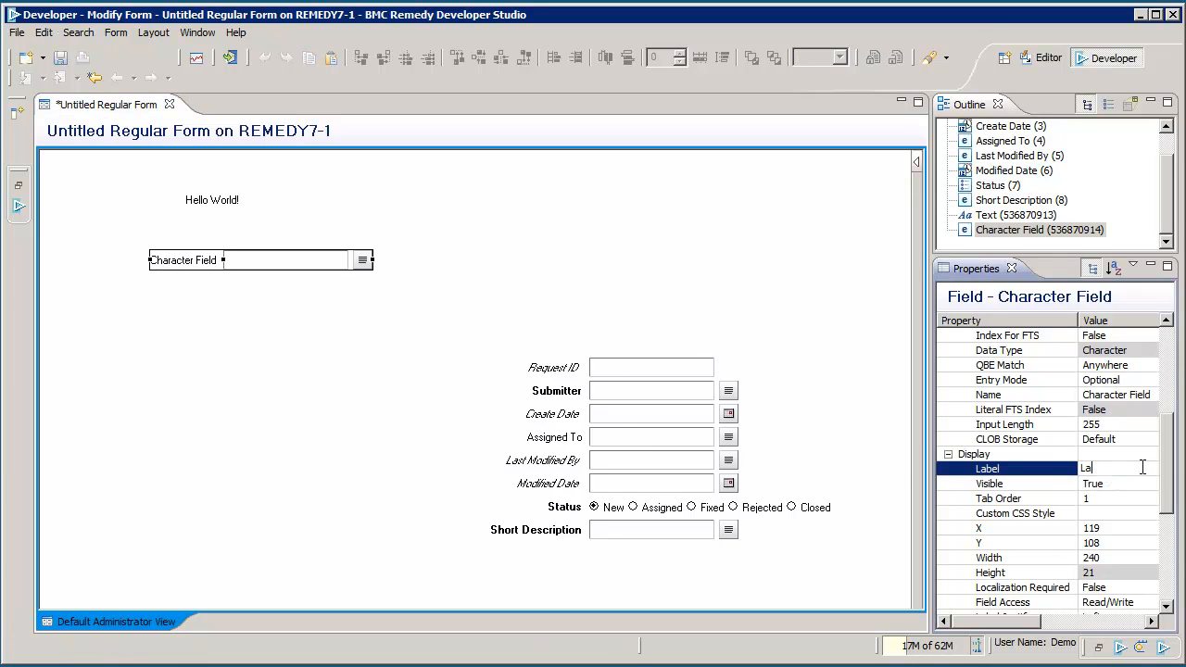
type("st Name")
key("Return")
Step: Add a second character field below it labelled 'First Name'
right_click(157, 296)
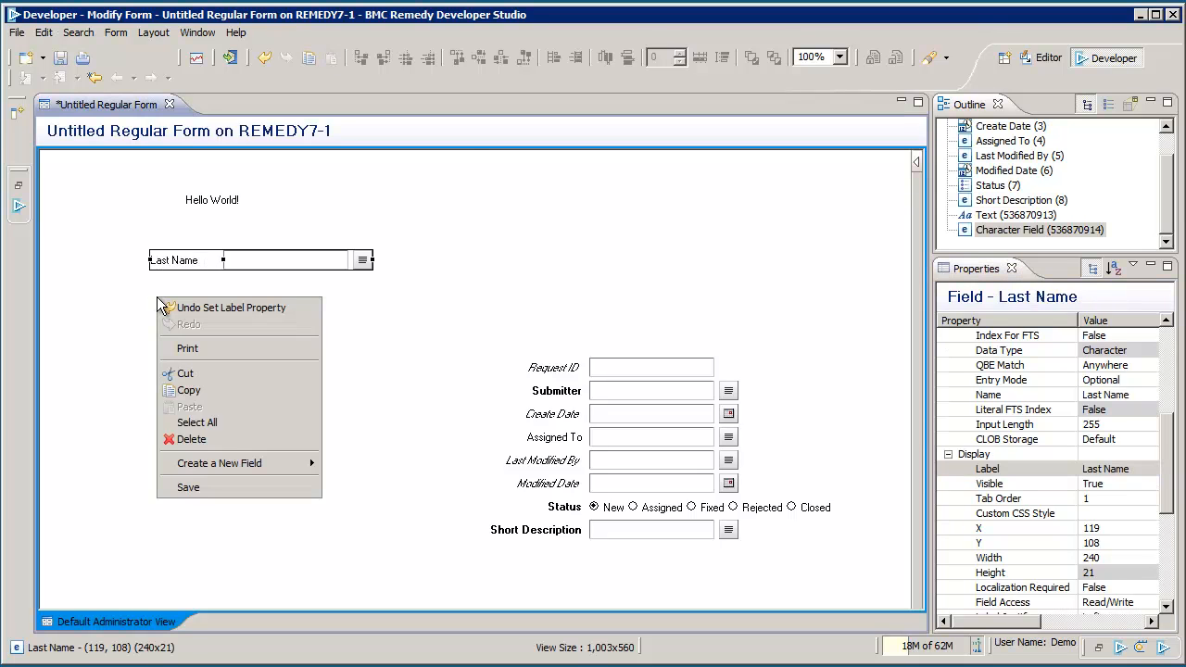
mouse_move(222, 462)
left_click(445, 7)
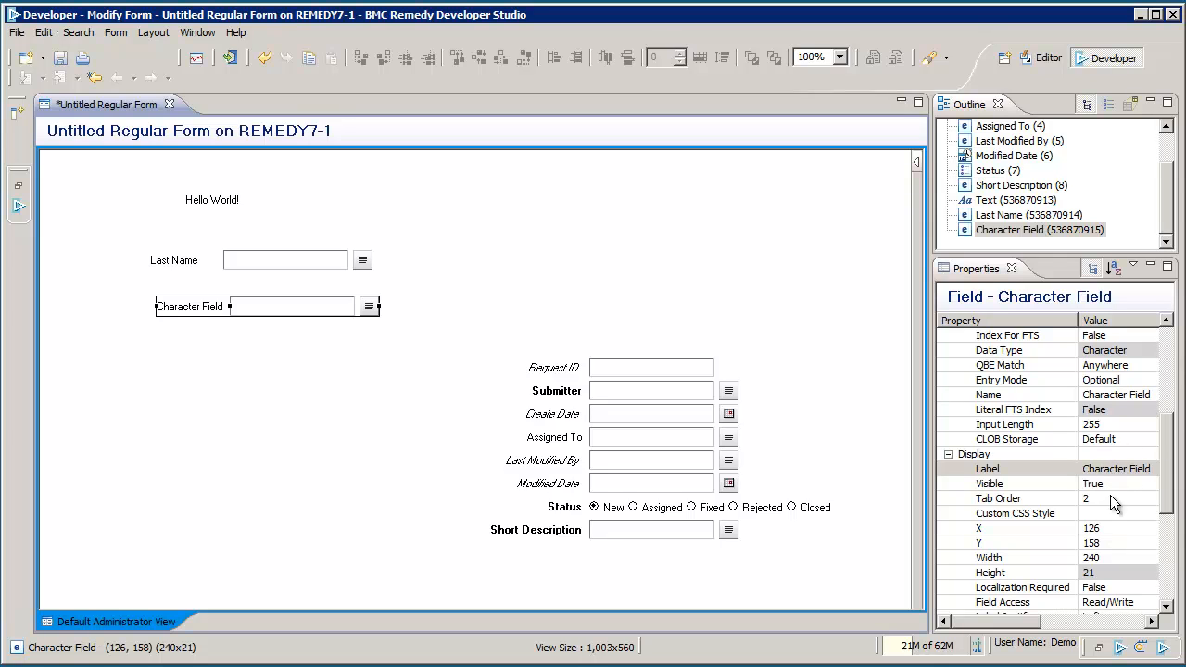
left_click(1118, 473)
type("First Name")
key("Return")
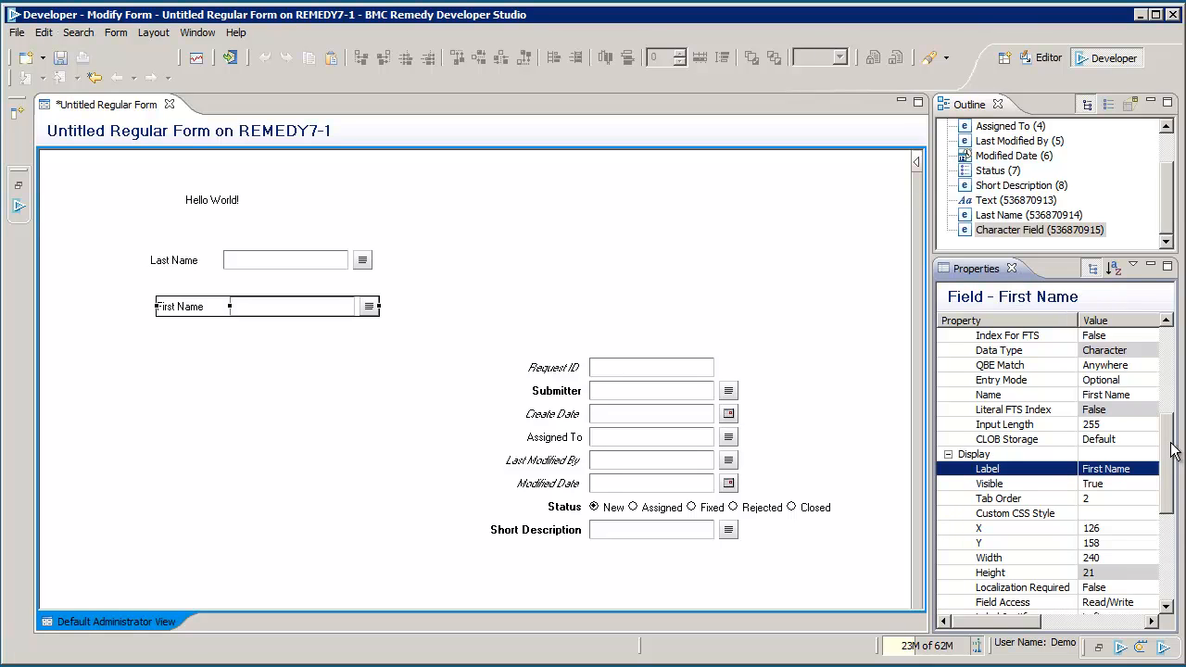
left_click(159, 345)
Step: Add a decimal field below First Name labelled 'Salary'
right_click(160, 345)
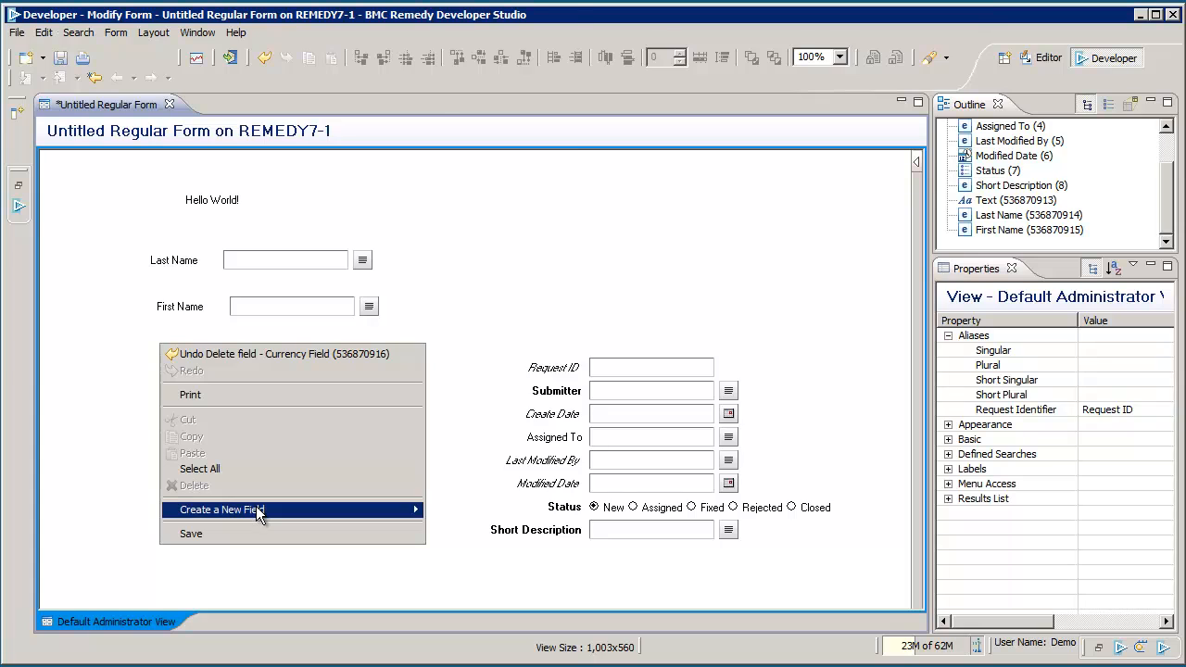
mouse_move(257, 506)
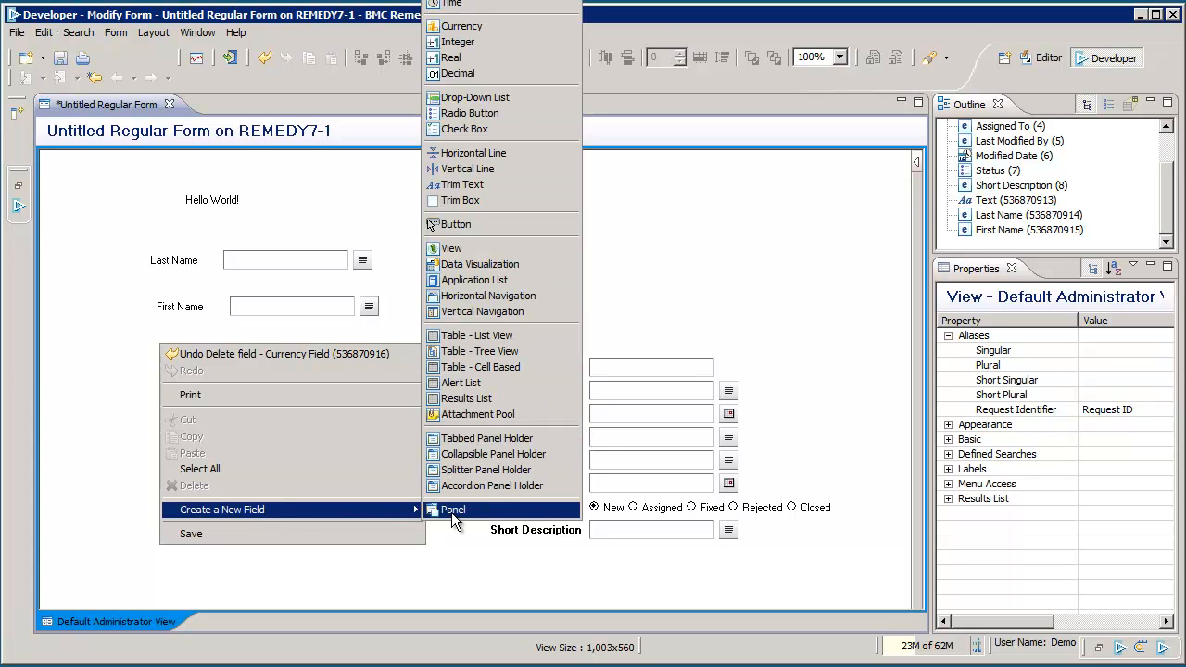
left_click(462, 73)
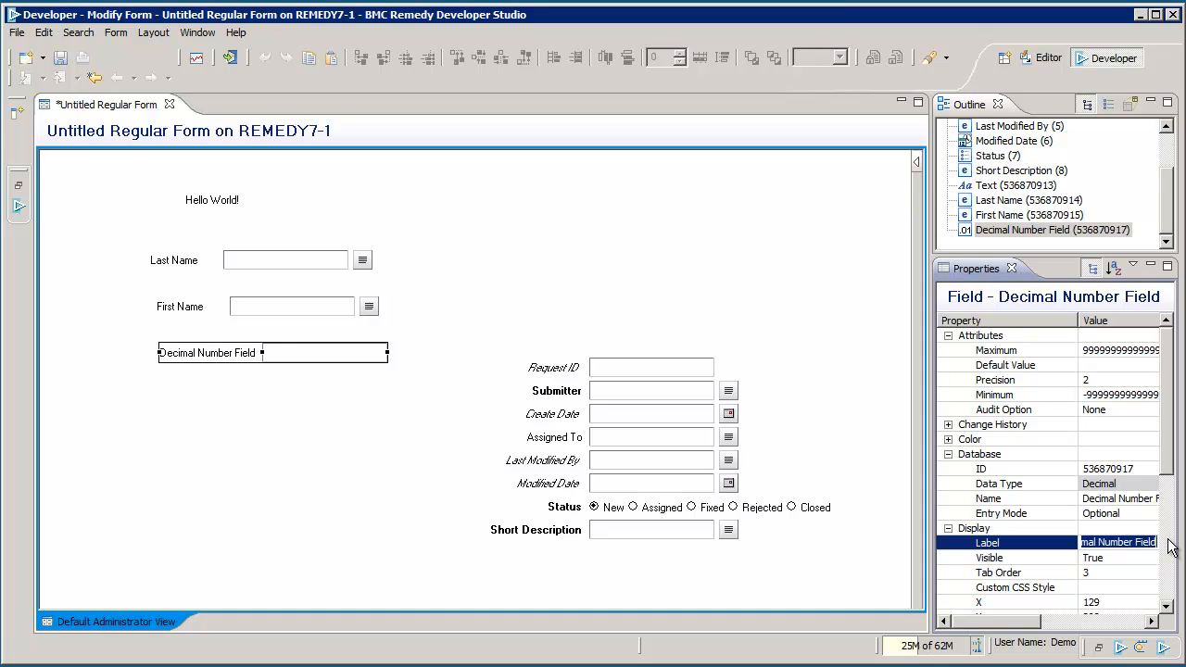
type("Salary")
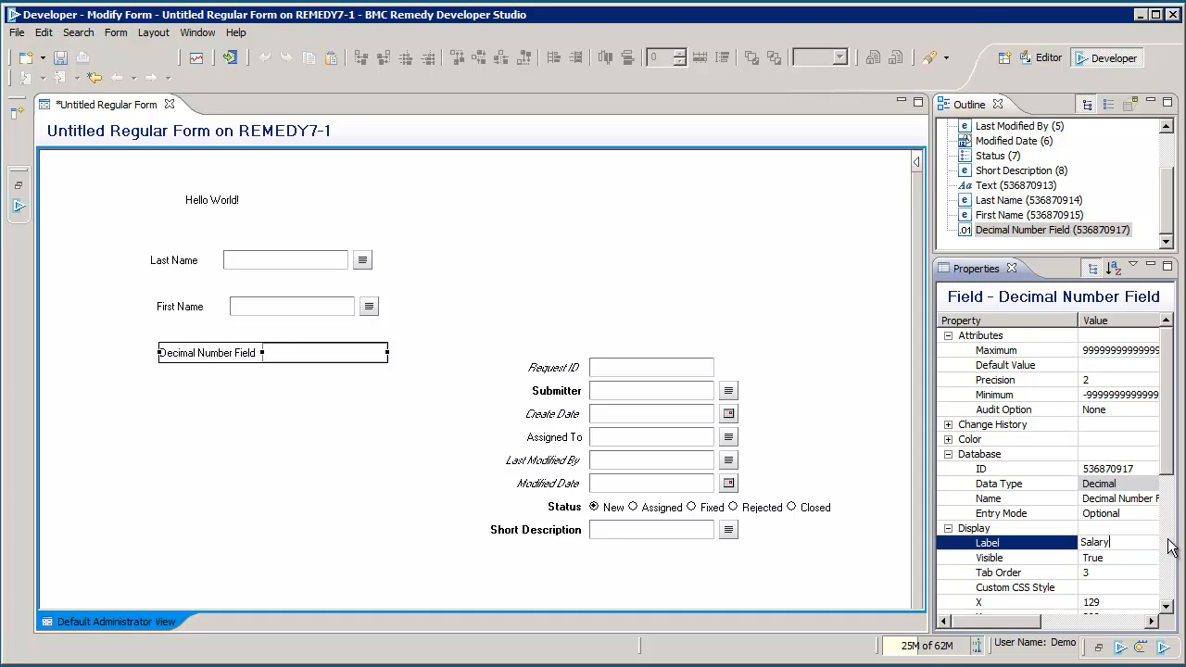
key("Return")
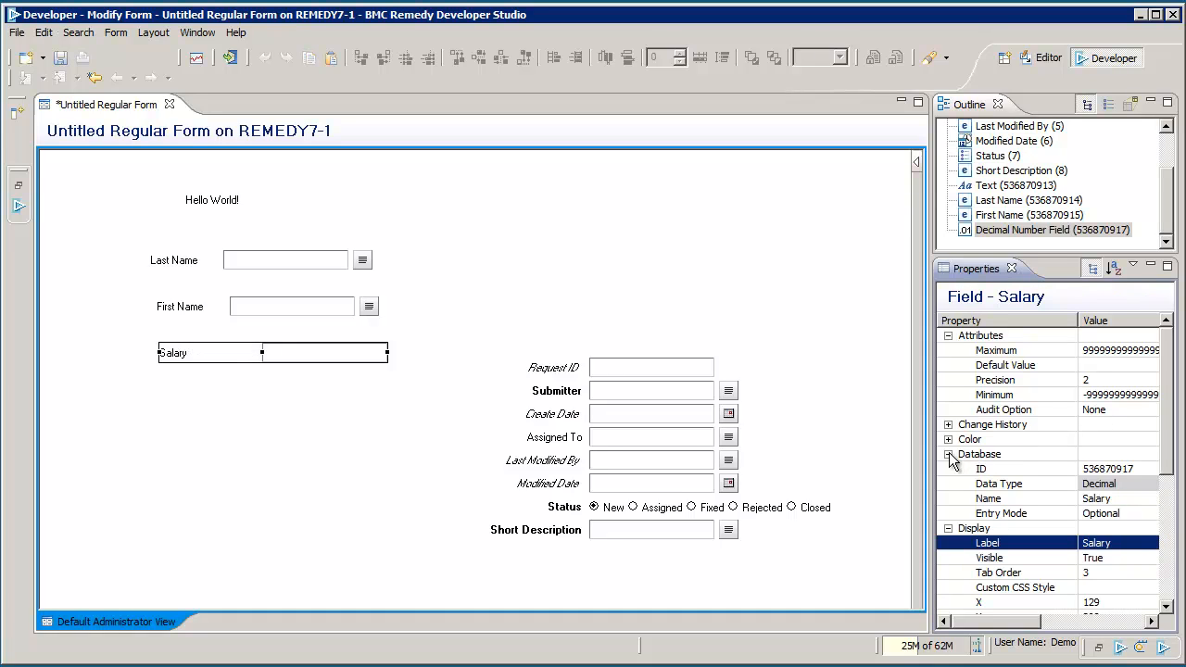
Step: Set the Salary field's minimum to 0 and maximum to 999999.99
left_click(1107, 395)
type("0")
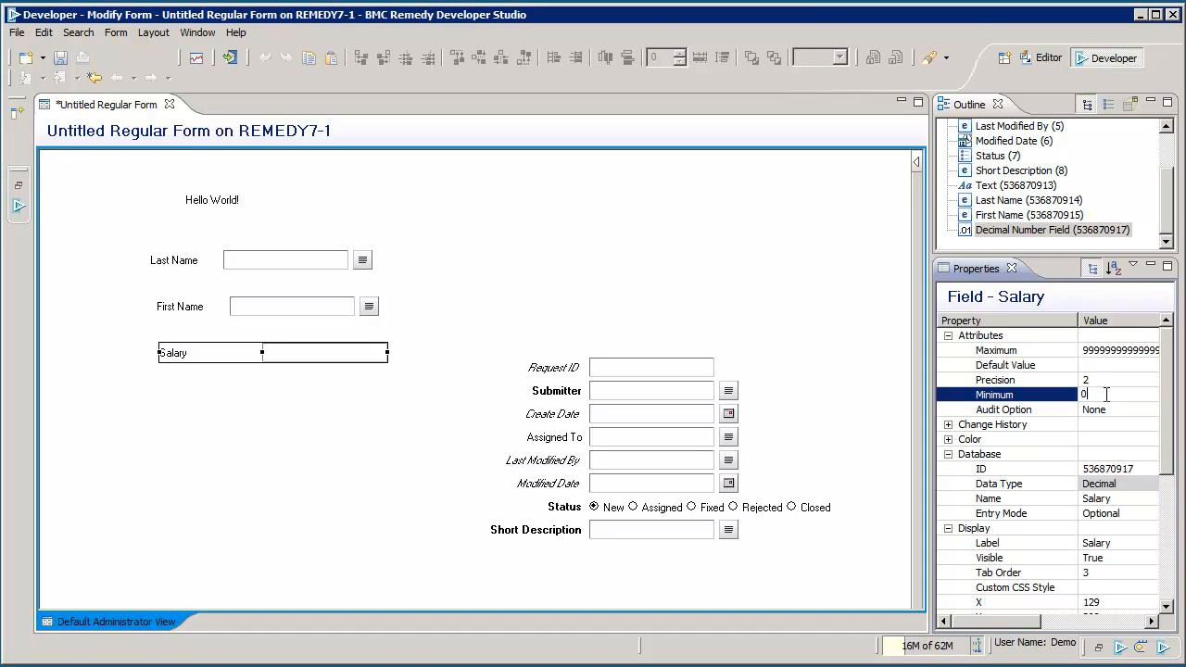
left_click(1053, 350)
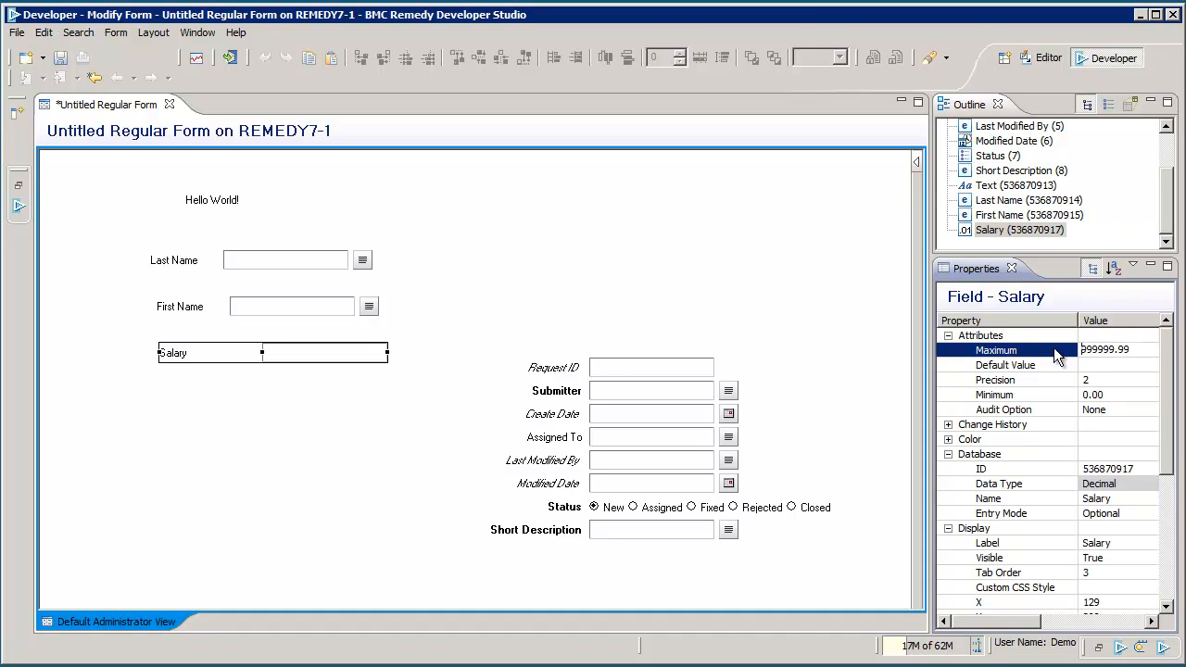
key("Right")
key("Right")
scroll(1166, 423, "down", 5)
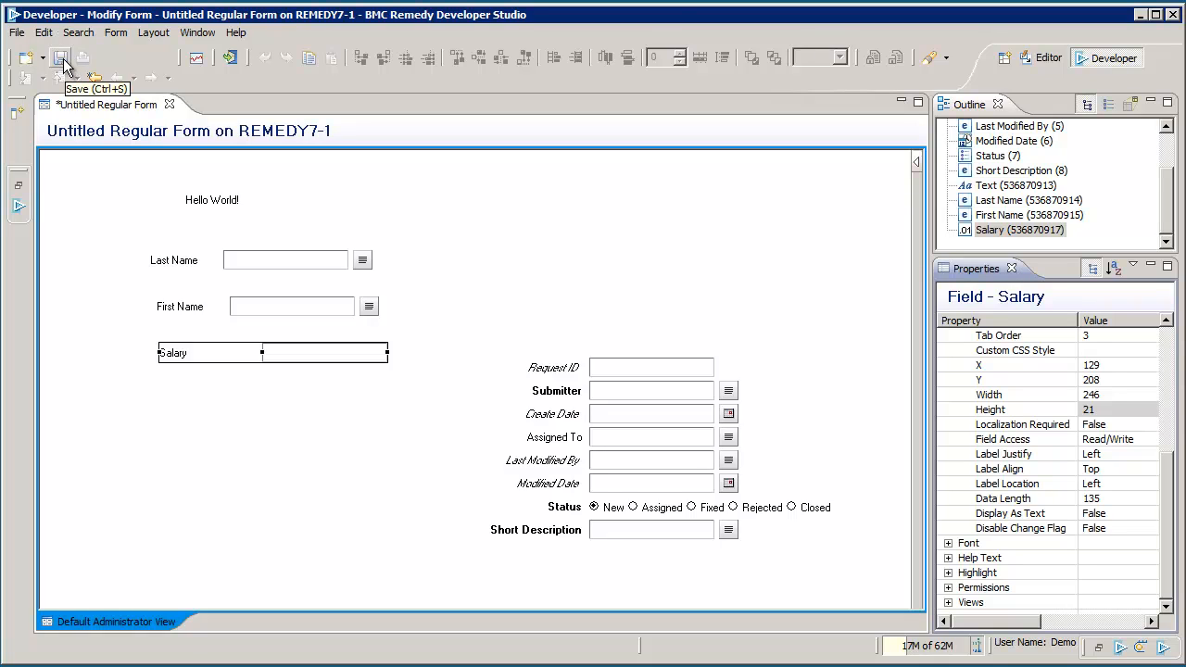
Step: Save the untitled form on REMEDY7-1, replacing the default name with 'HR:name_Salary'
left_click(61, 59)
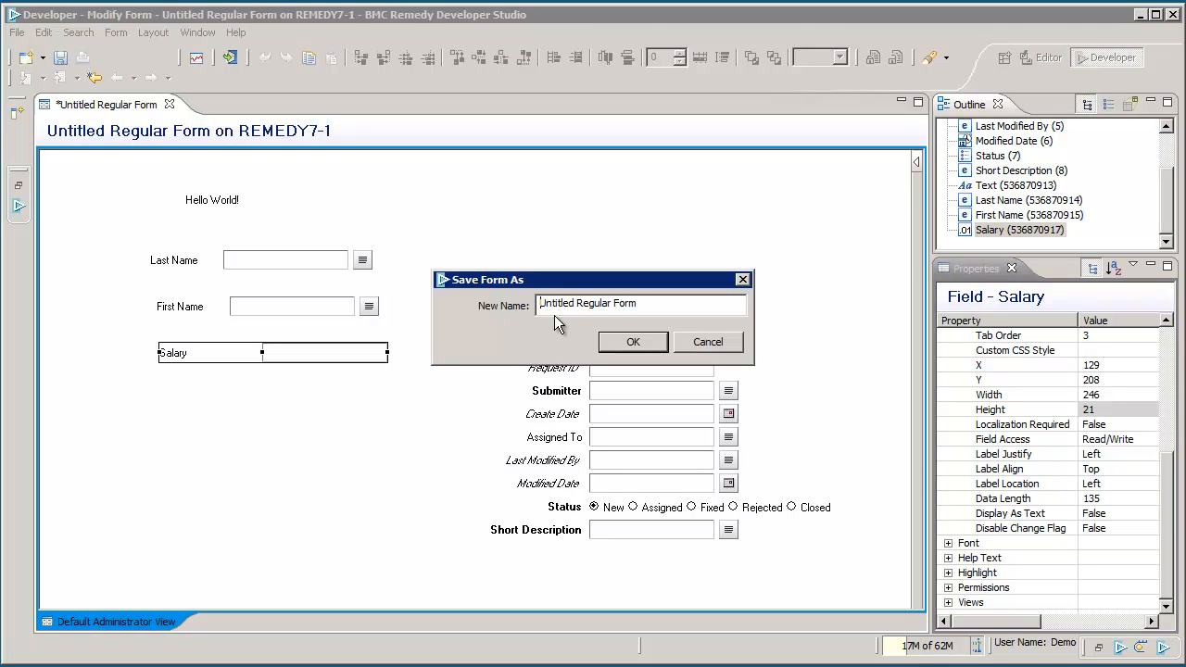
left_click_drag(624, 279, 612, 204)
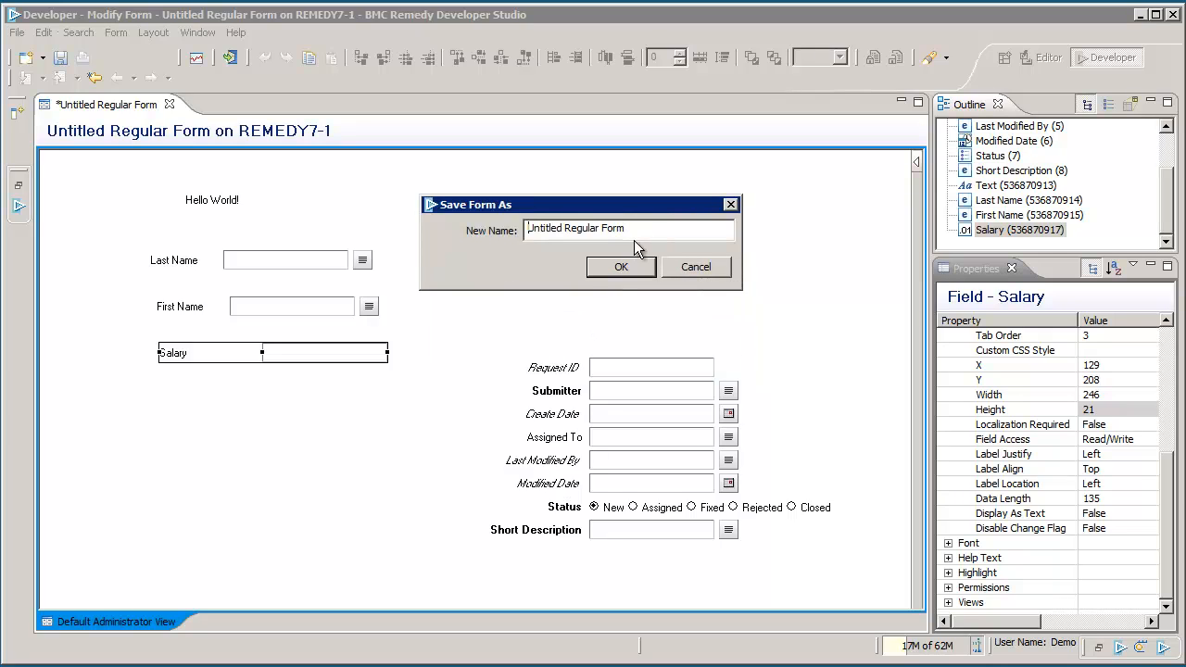
left_click_drag(627, 230, 481, 225)
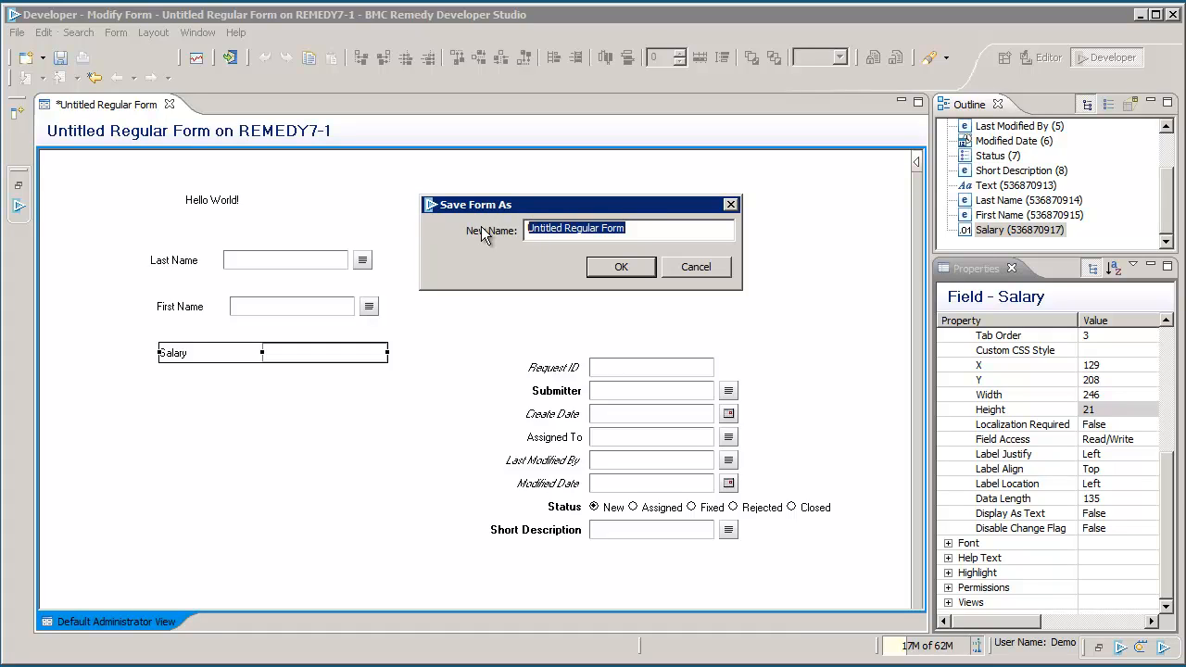
type("anything")
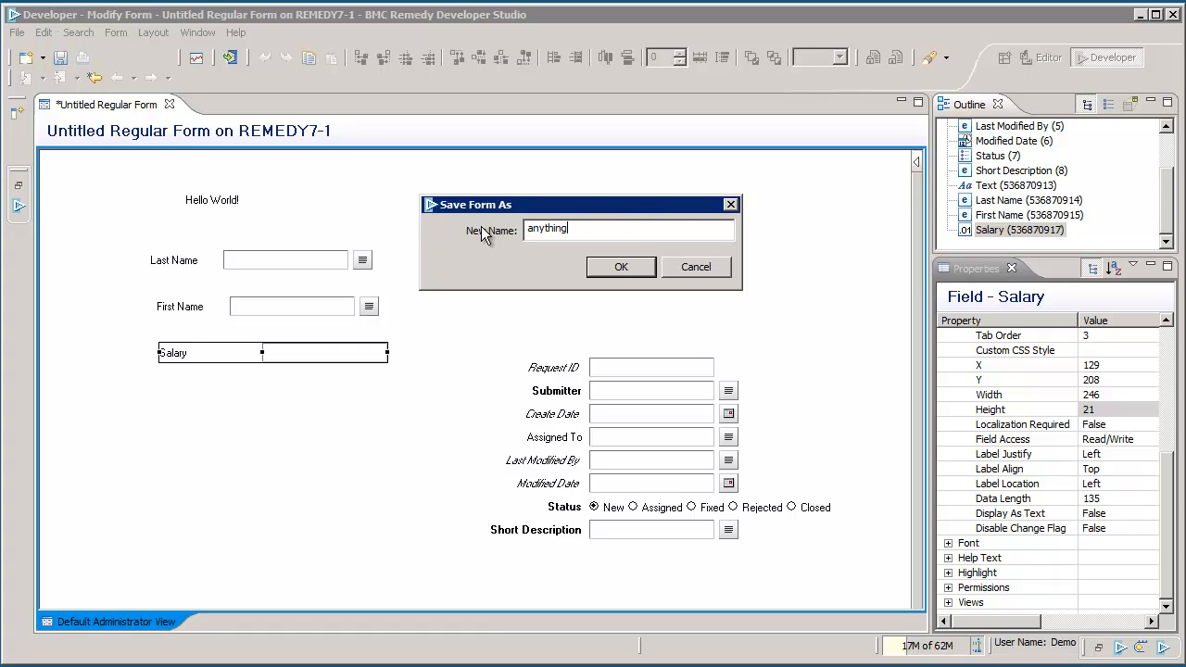
key("BackSpace")
key("BackSpace")
key("BackSpace")
key("BackSpace")
key("BackSpace")
key("BackSpace")
key("BackSpace")
key("BackSpace")
type("HR:name_Salary")
left_click(613, 268)
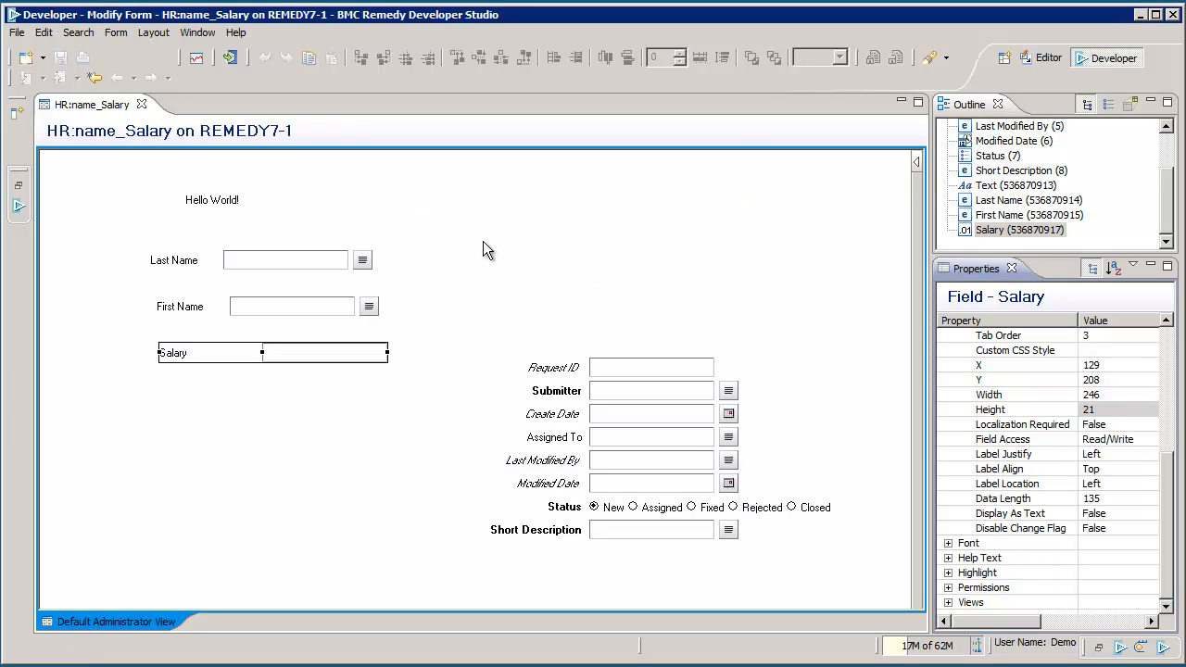
Step: Search BMC Remedy User for HR: forms and open HR:name_Salary in New mode
left_click(1140, 16)
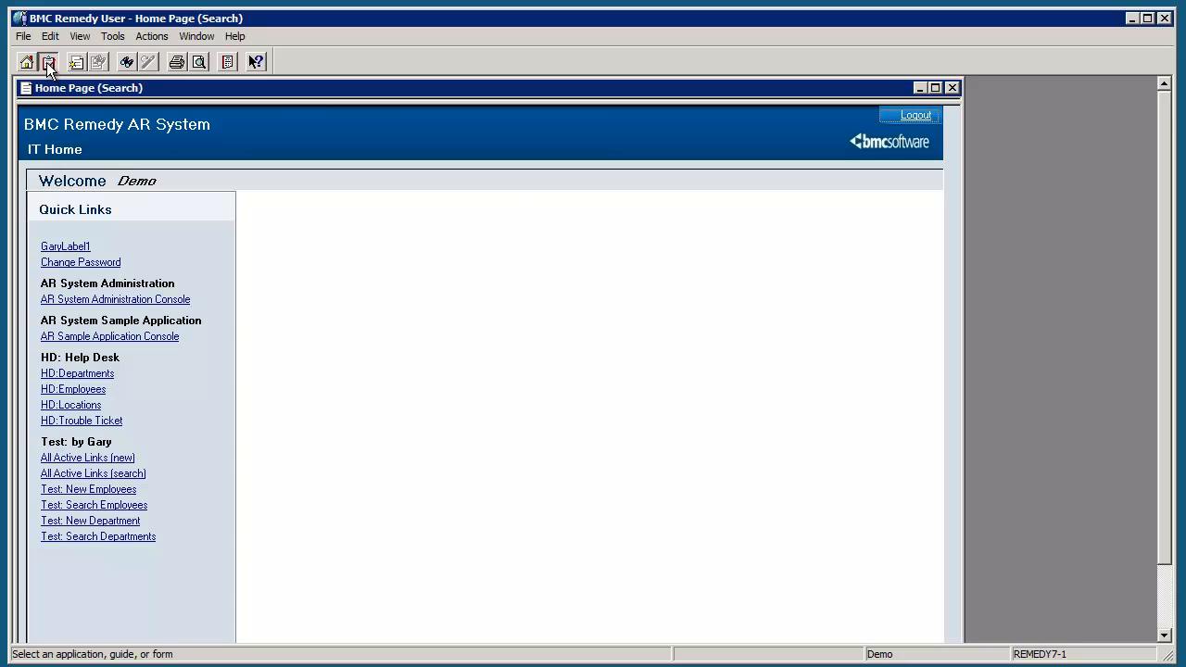
left_click(48, 62)
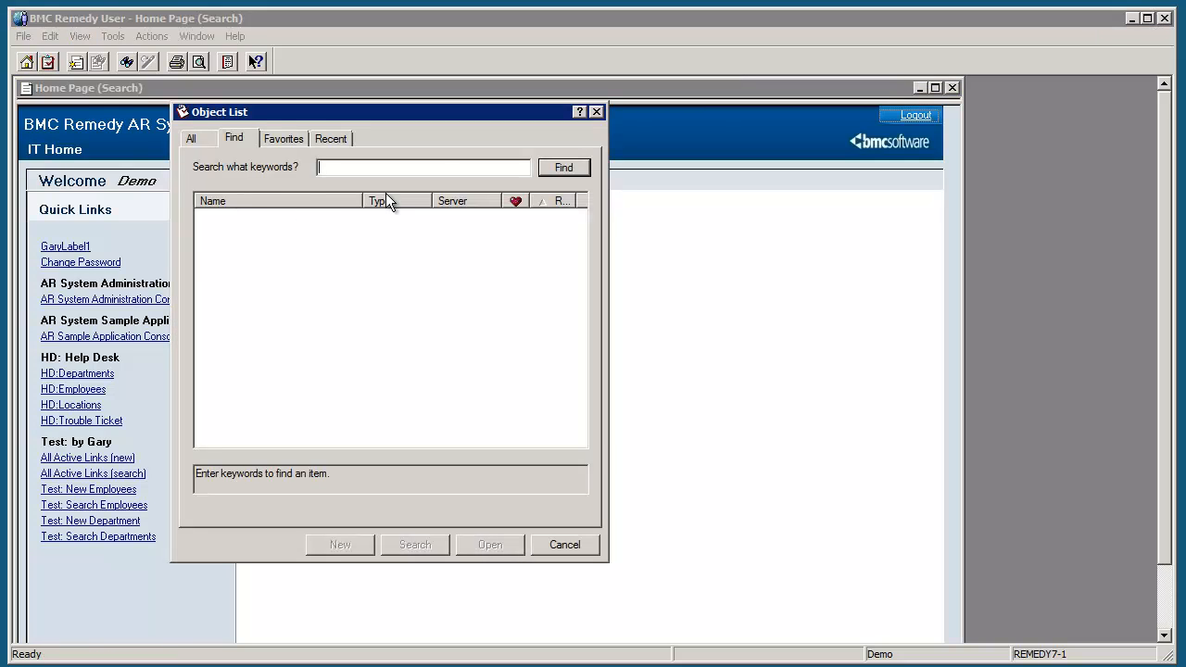
type("HR:")
key("Return")
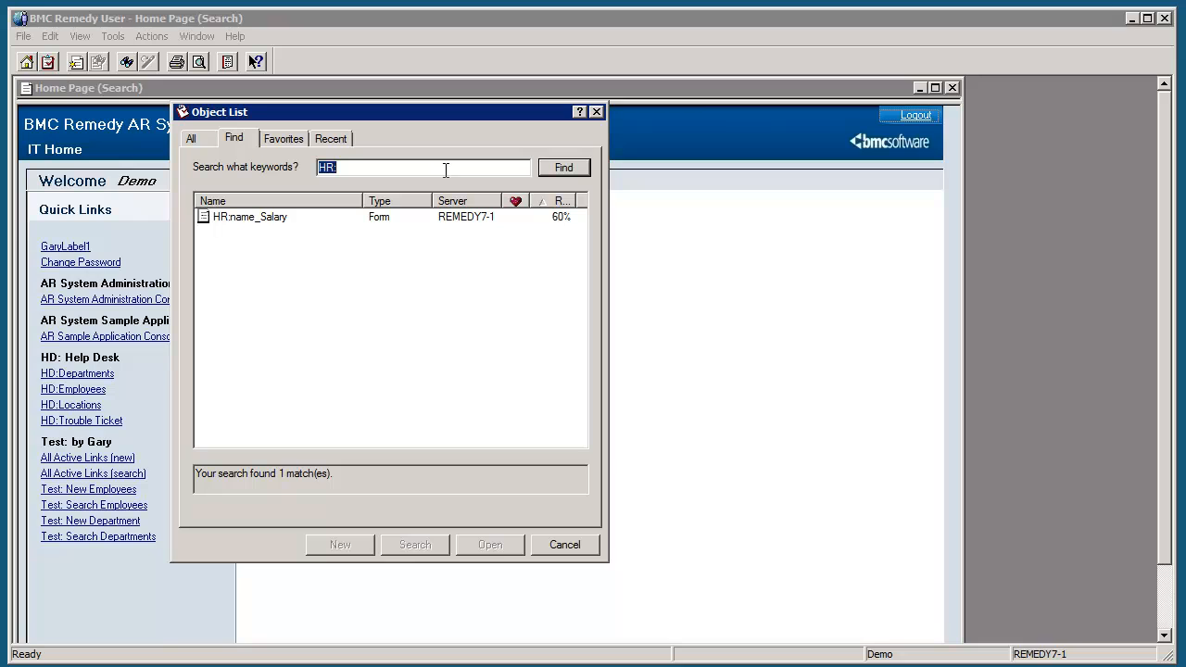
left_click(246, 218)
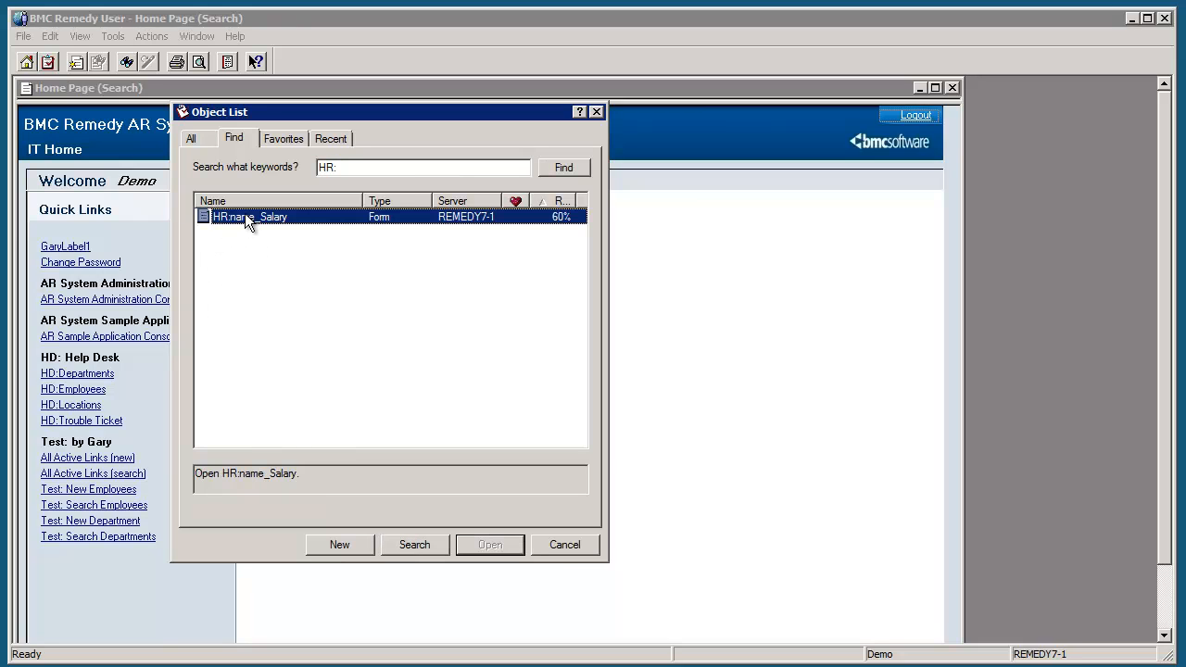
left_click(353, 544)
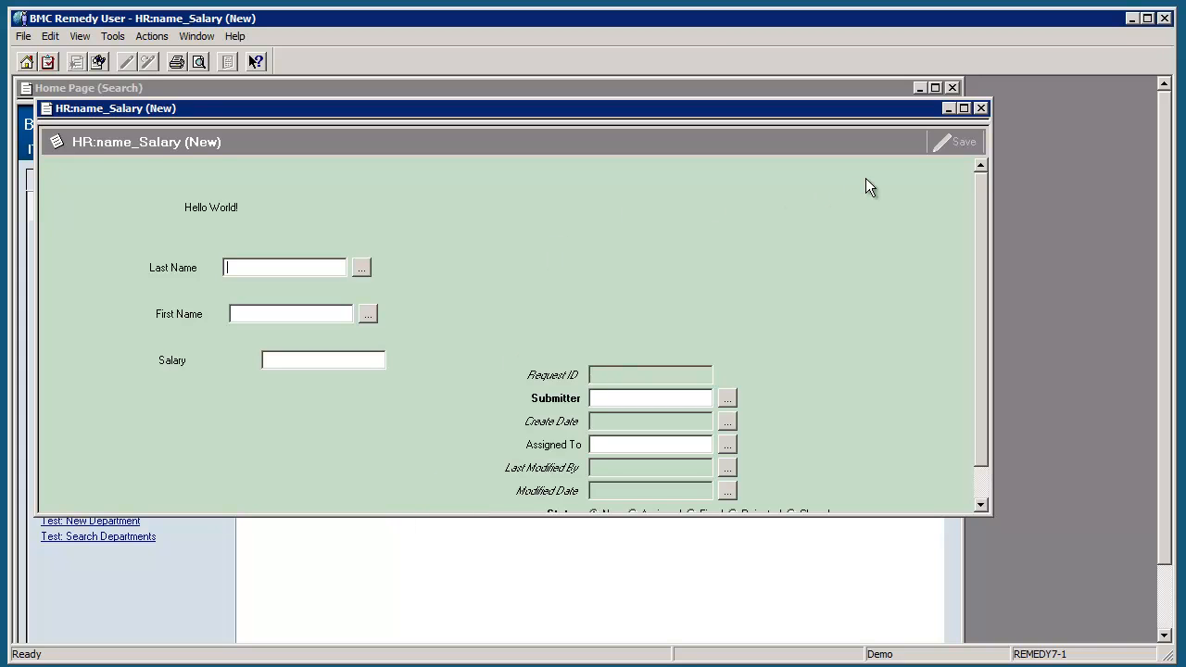
Step: In the maximized form, enter the employee's last and first name and a Salary of 200000.00
left_click(964, 109)
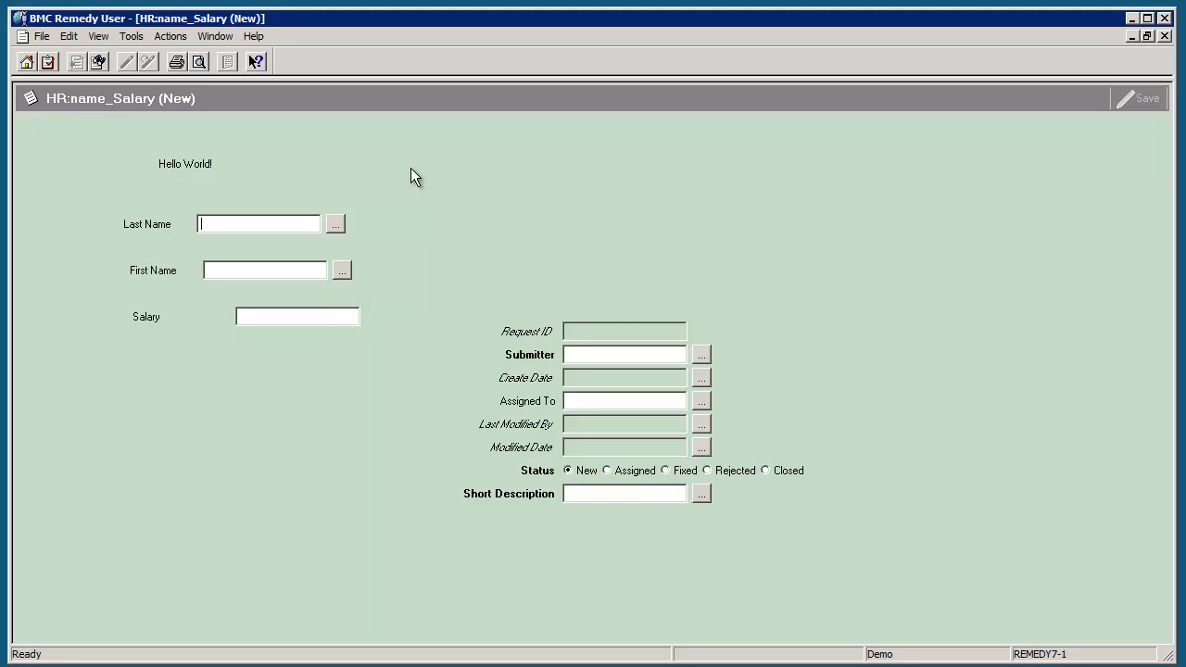
type("Ob")
type("ama")
key("Tab")
type("Barack")
left_click(293, 319)
type("200000")
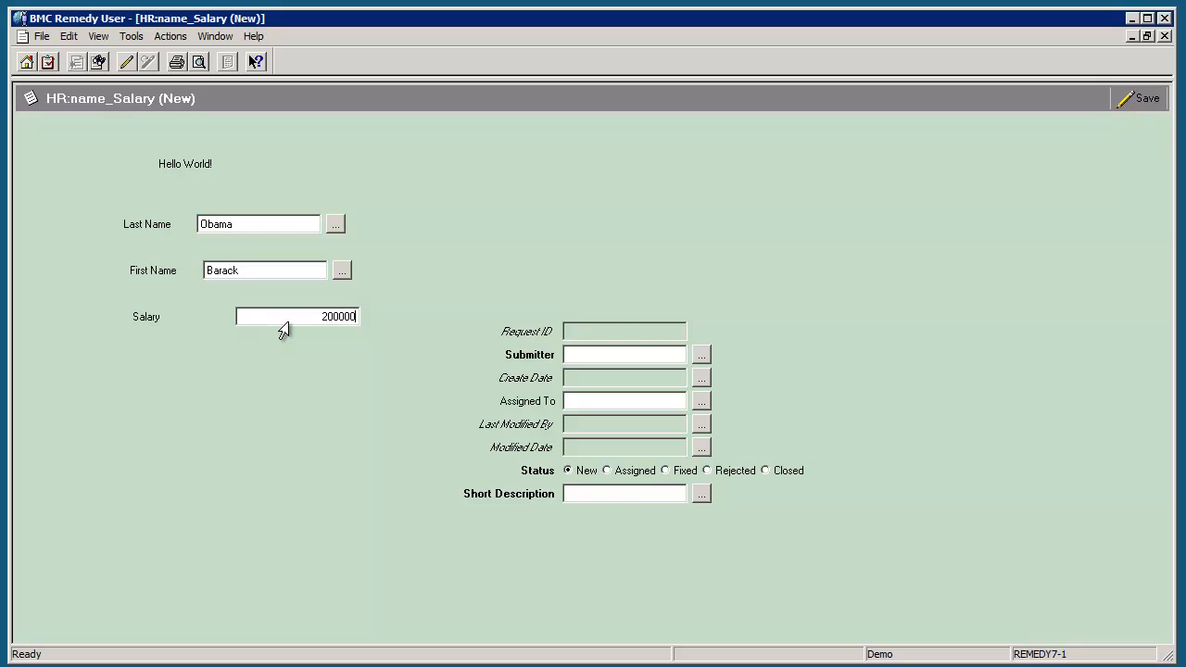
type(".00")
Step: Attempt to save the record and dismiss the ARERR 307 required-field errors
left_click(1140, 99)
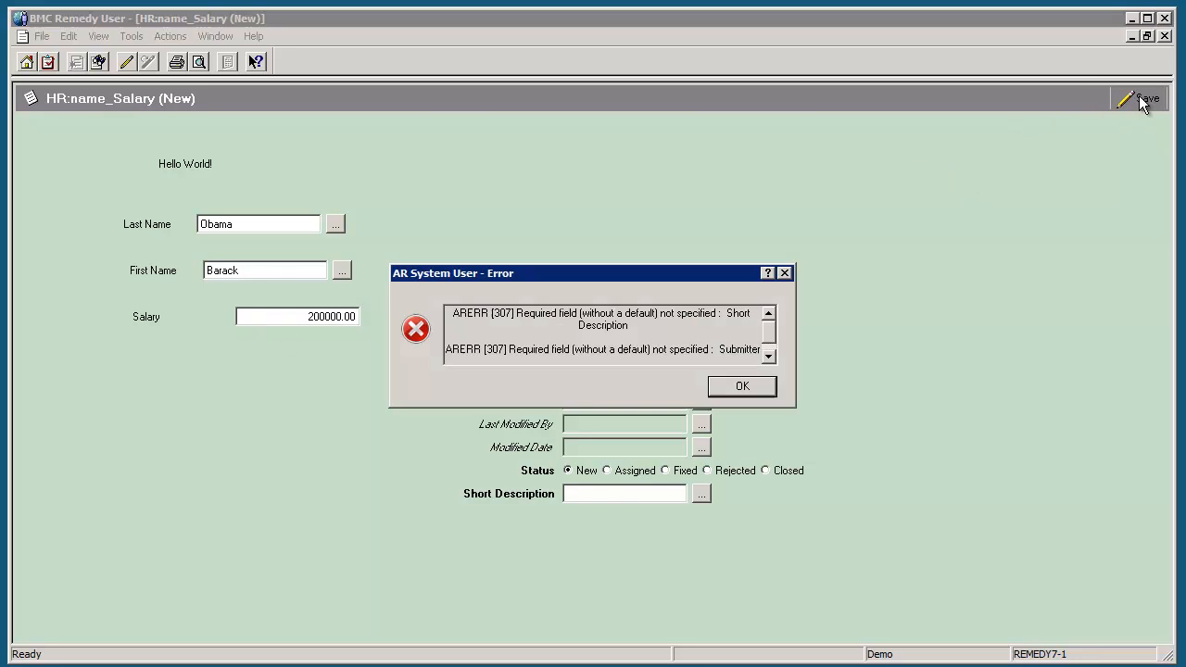
left_click_drag(653, 275, 634, 160)
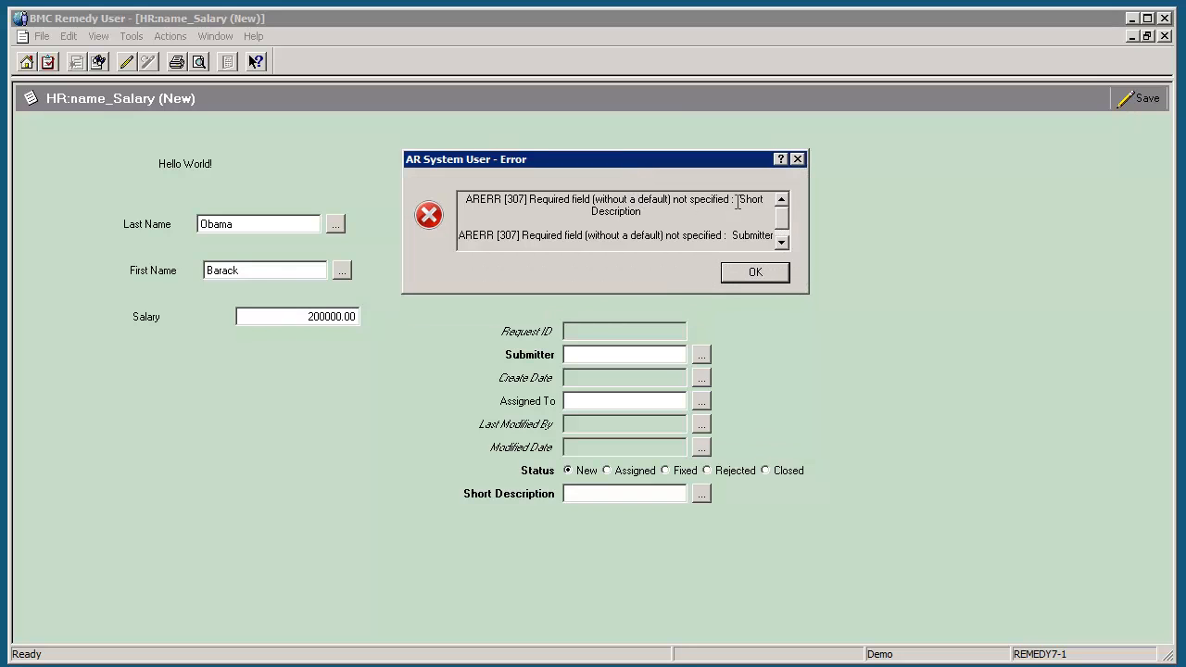
left_click(782, 242)
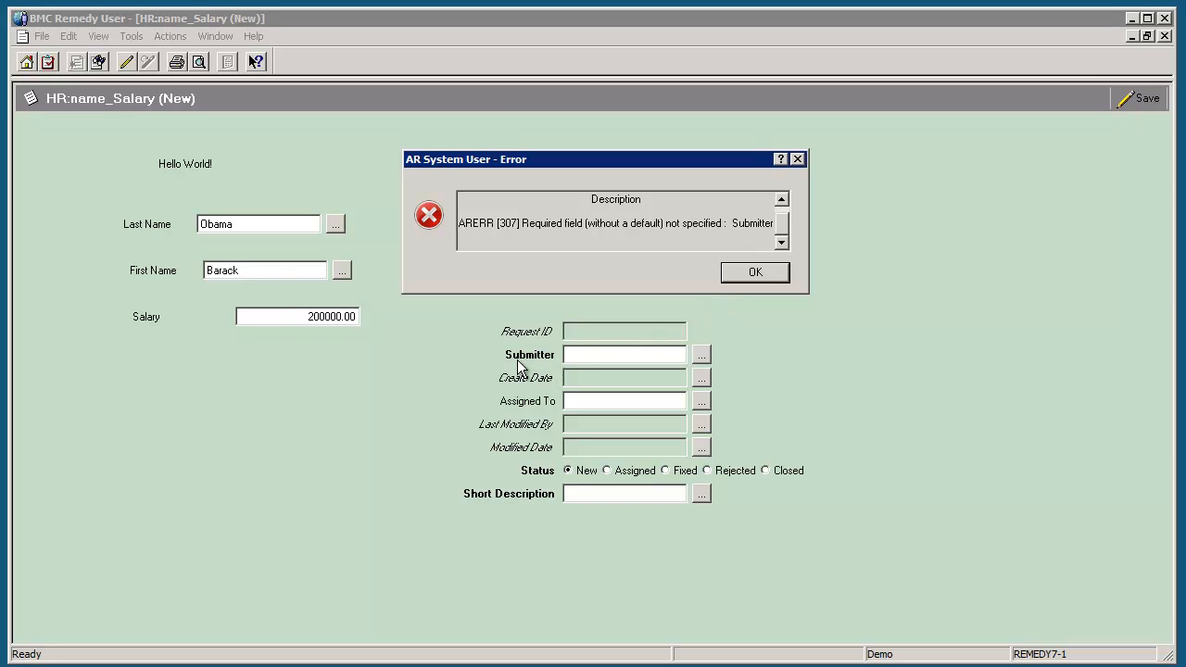
left_click(749, 274)
Step: Fill Submitter with 'me' and Short Description with 'test', then submit the record
left_click(574, 357)
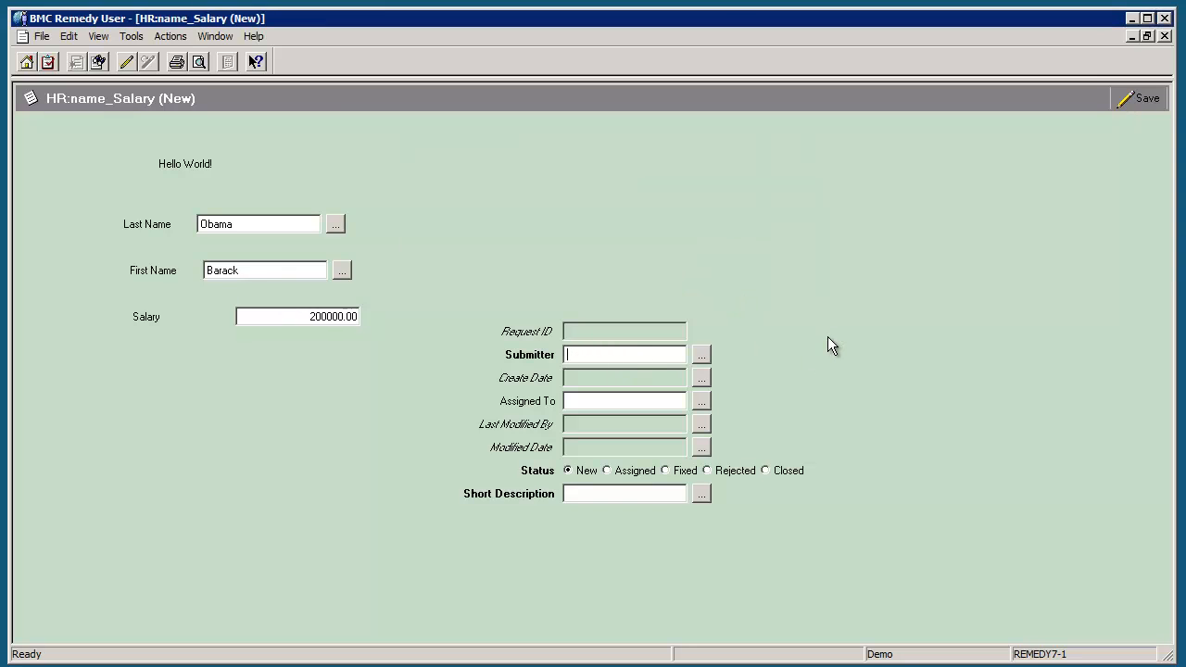
type("me")
left_click(593, 494)
type("test")
left_click(1141, 102)
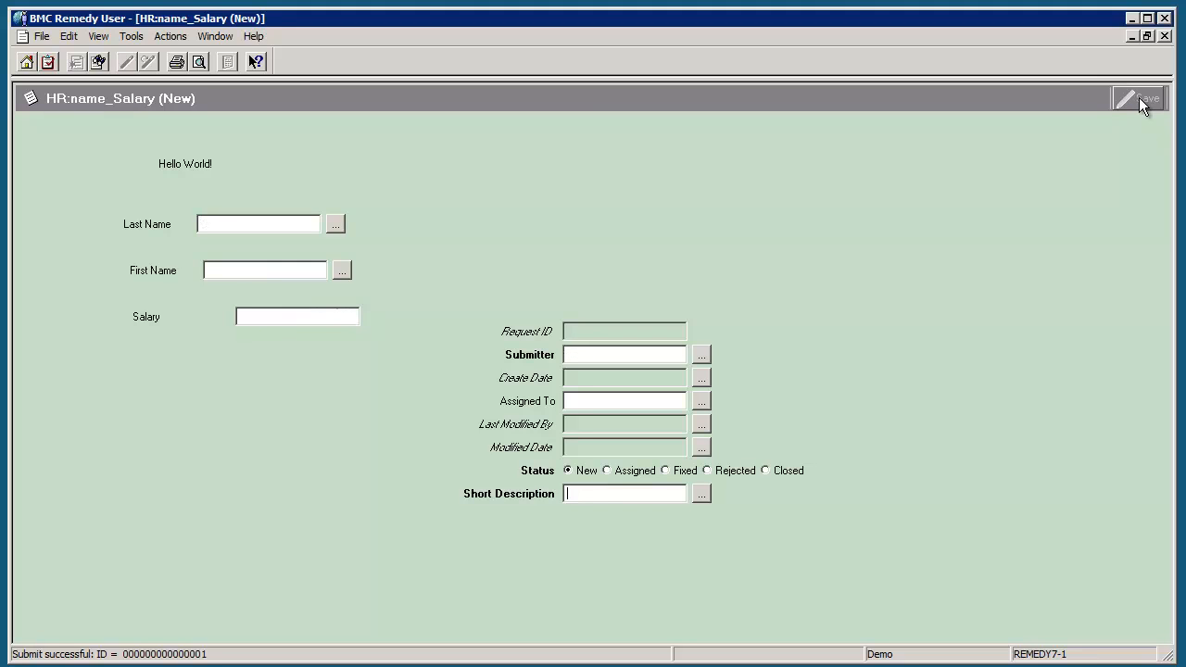
Step: Submit a second record with the employee's names, Salary 999999.99 and Submitter 'metest'
type("Lady")
key("Tab")
type("Gaga")
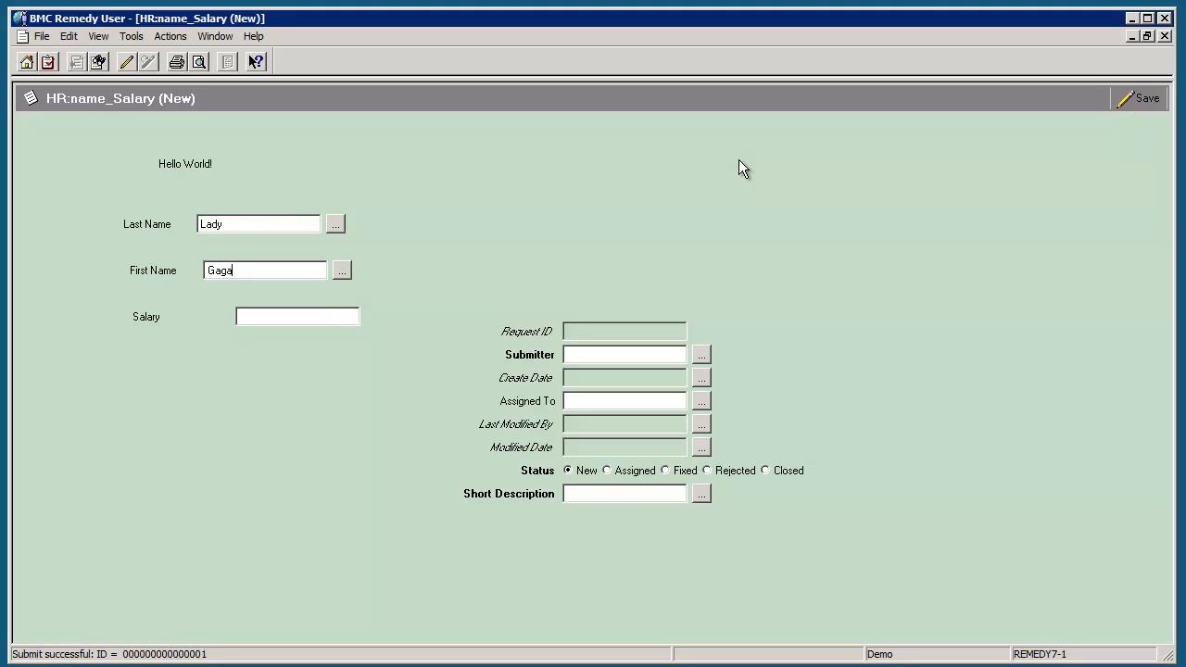
left_click(250, 315)
type("999999.99")
left_click(585, 353)
type("me")
type("test")
left_click(1146, 100)
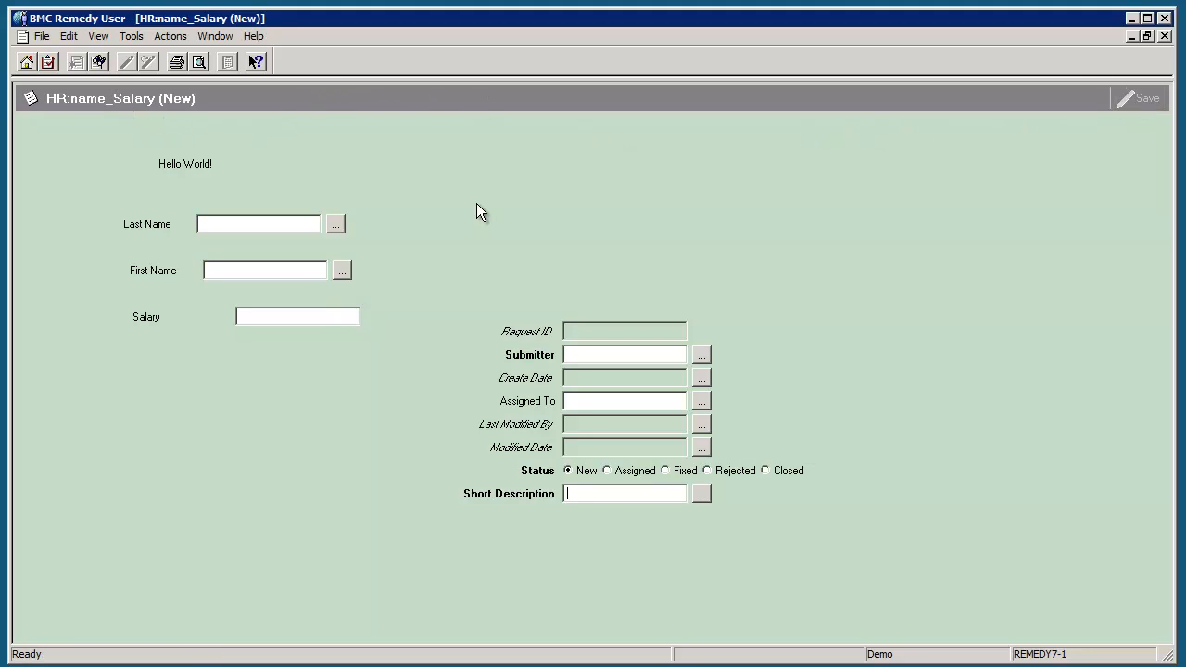
left_click(101, 59)
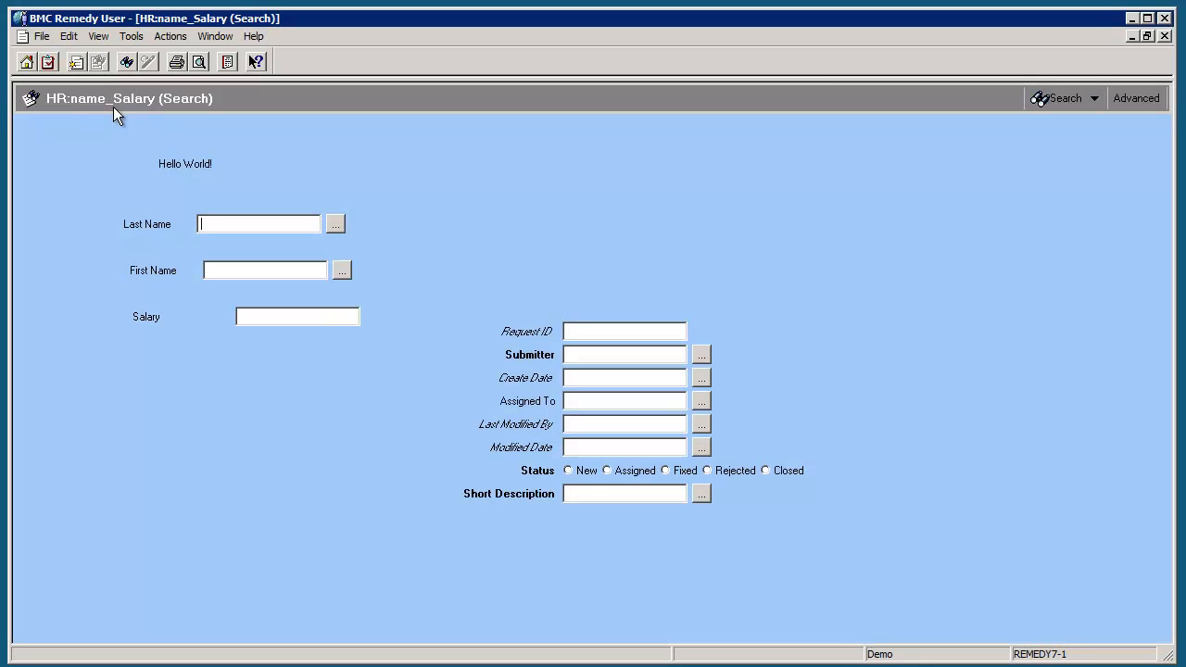
left_click(1067, 100)
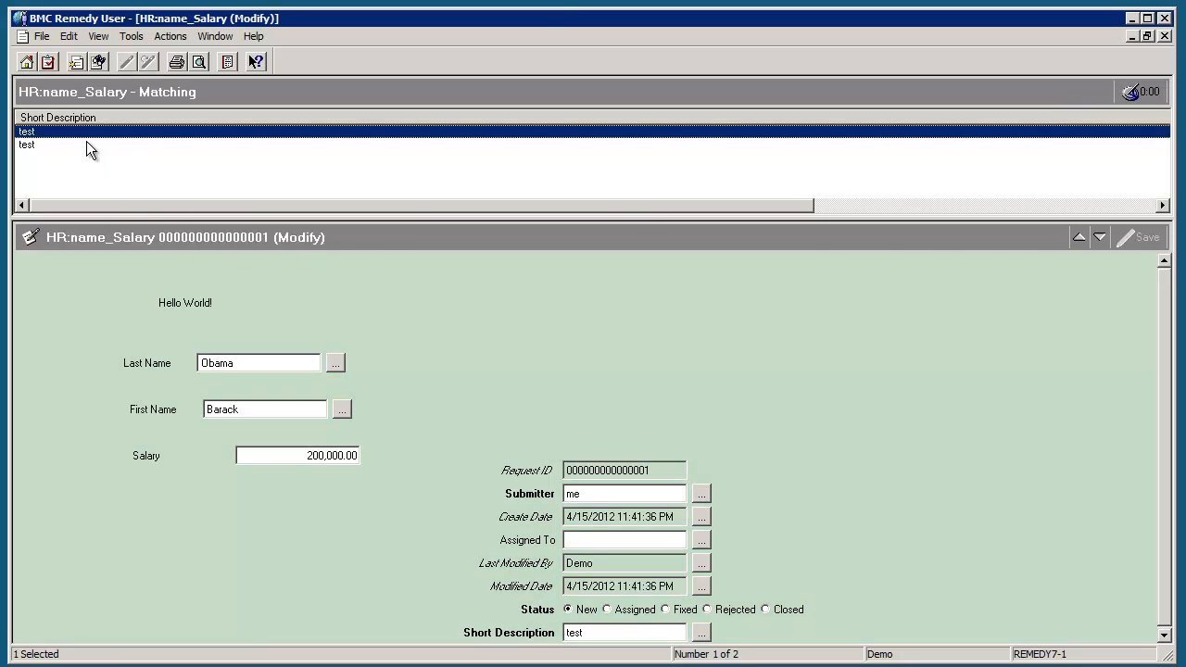
left_click(28, 146)
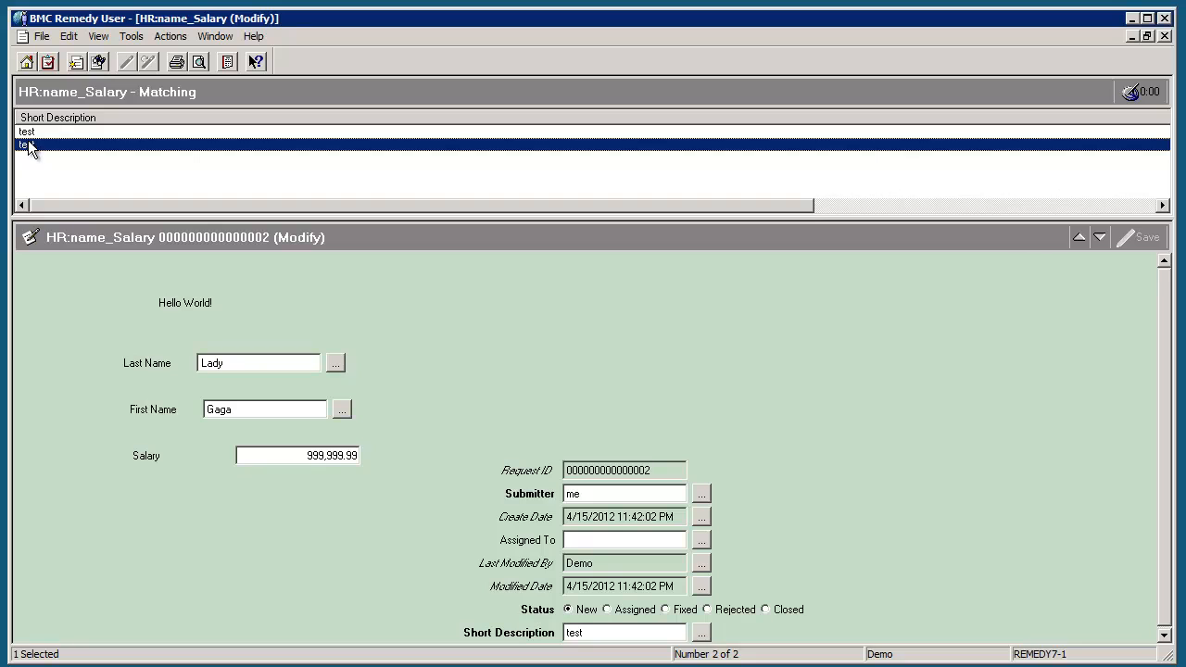
left_click(46, 133)
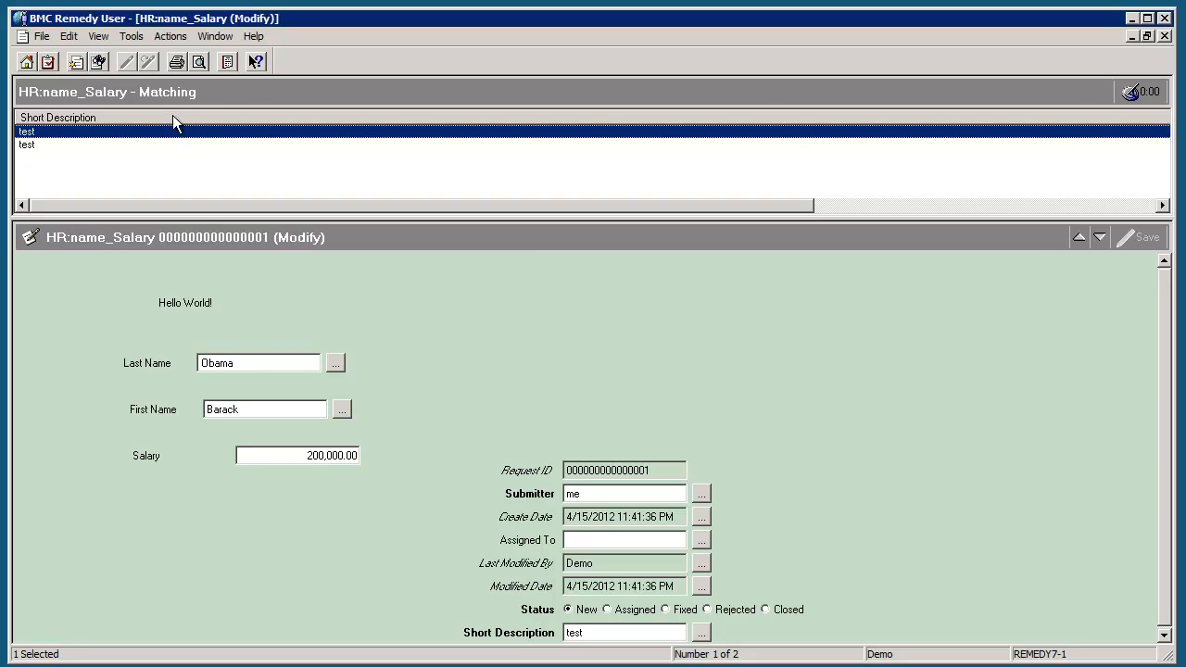
left_click(31, 146)
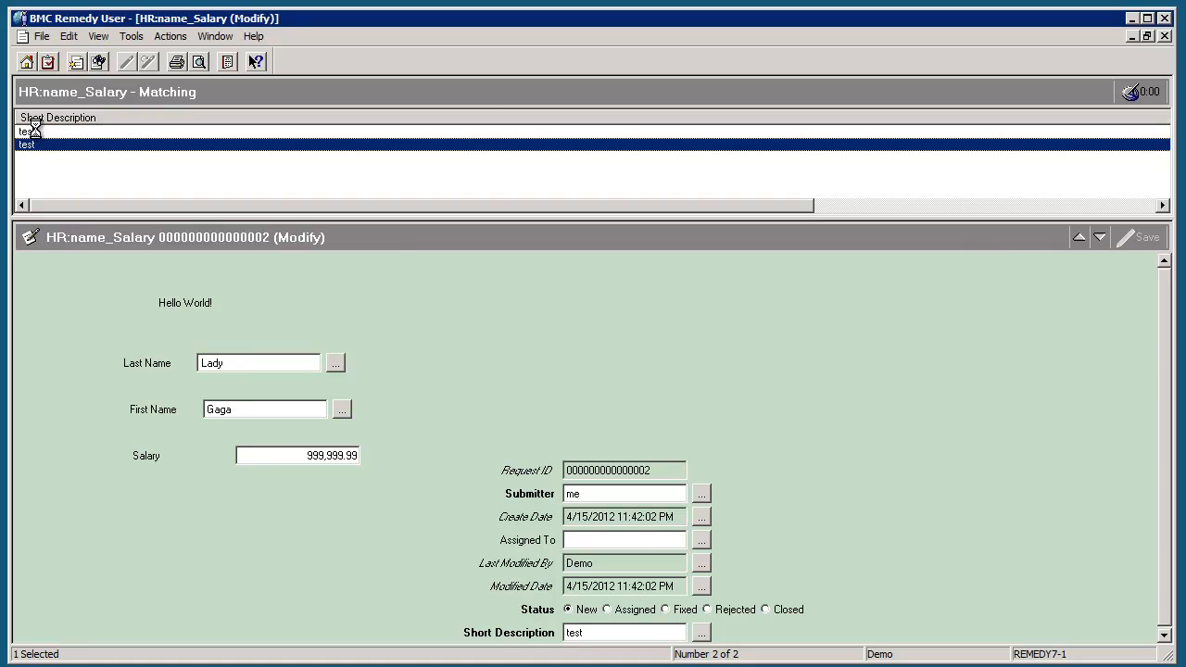
left_click(36, 132)
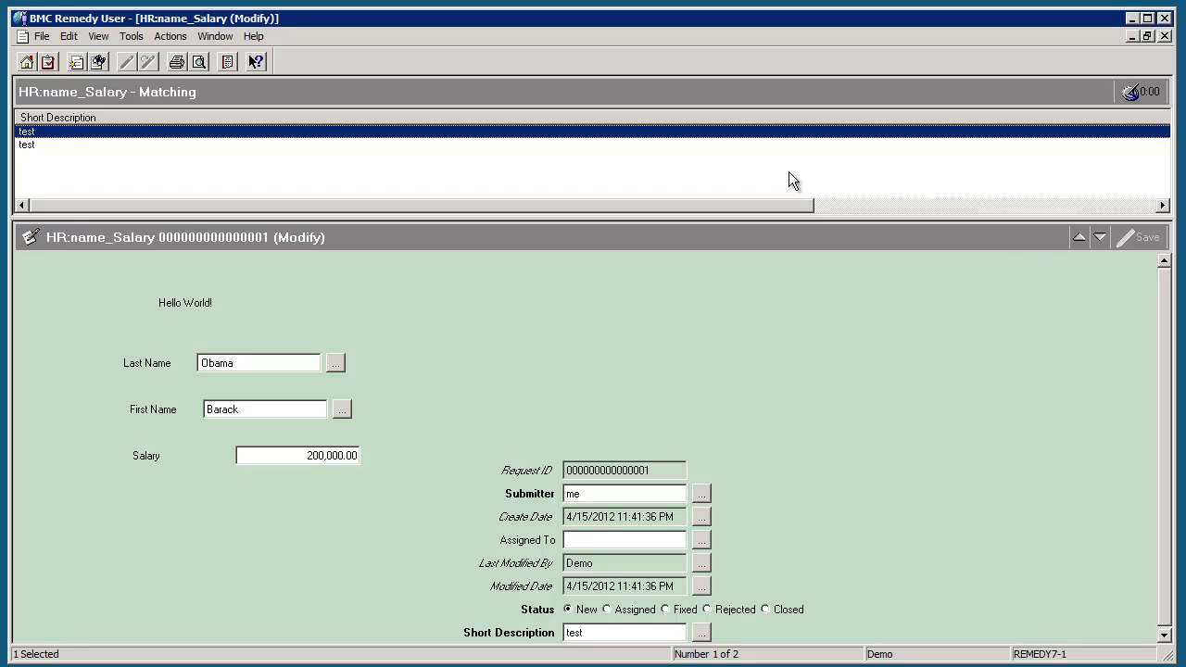
left_click(1166, 18)
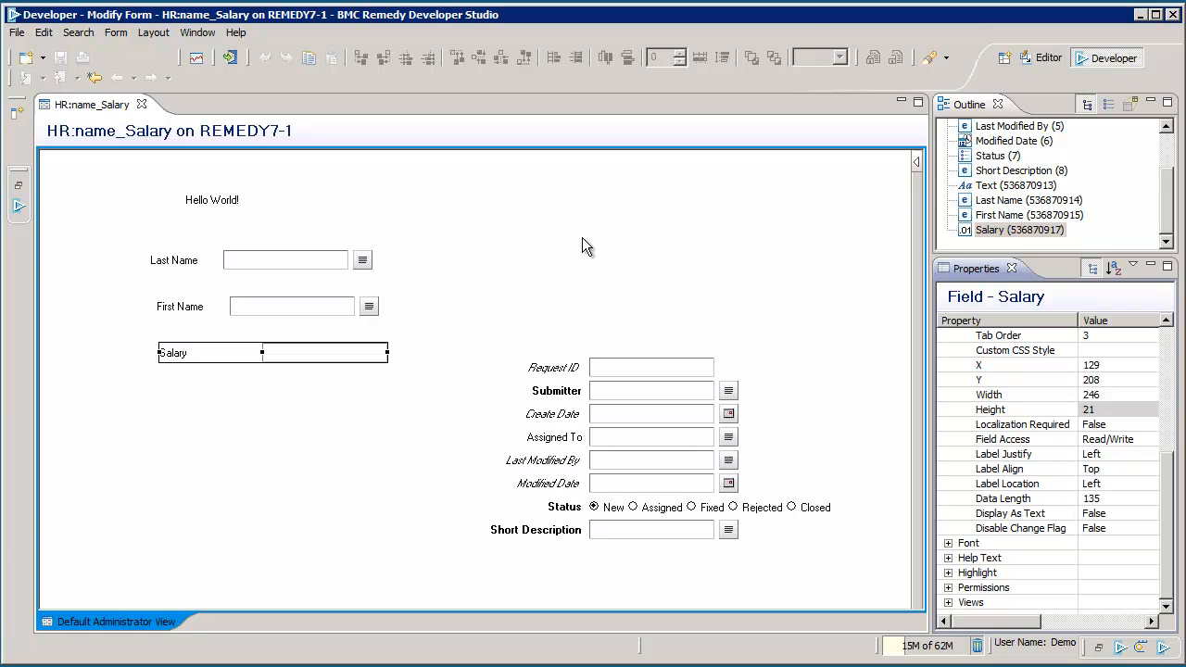
Step: Give the Submitter field a default value of the $USER$ keyword
left_click(600, 391)
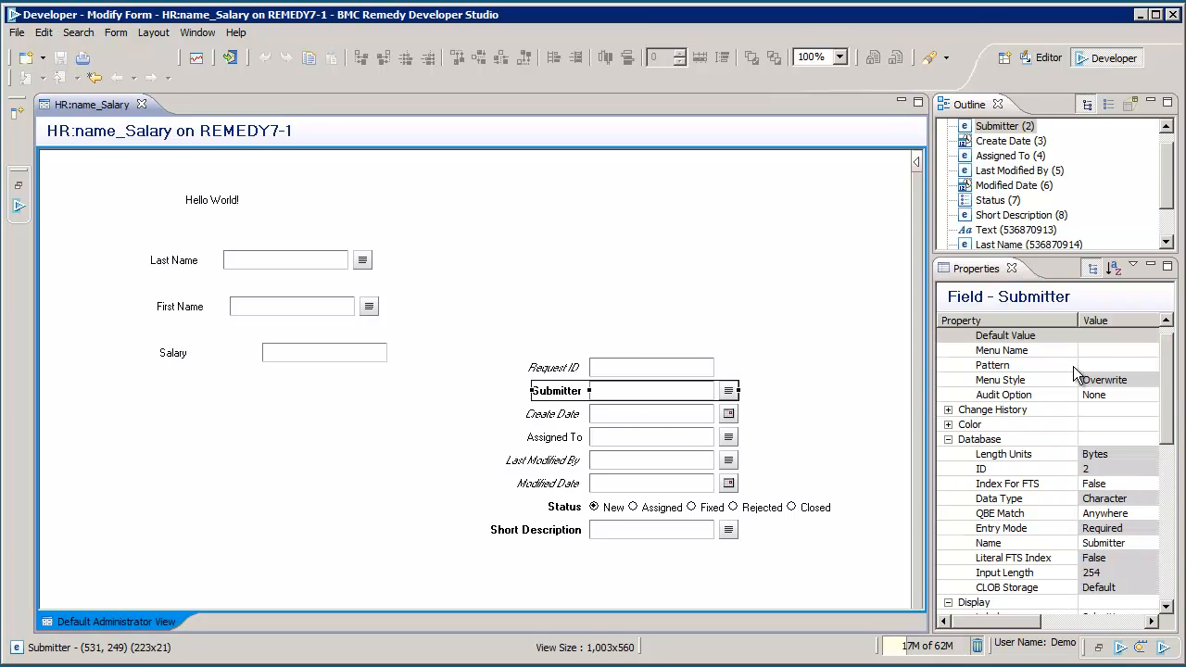
left_click(1090, 337)
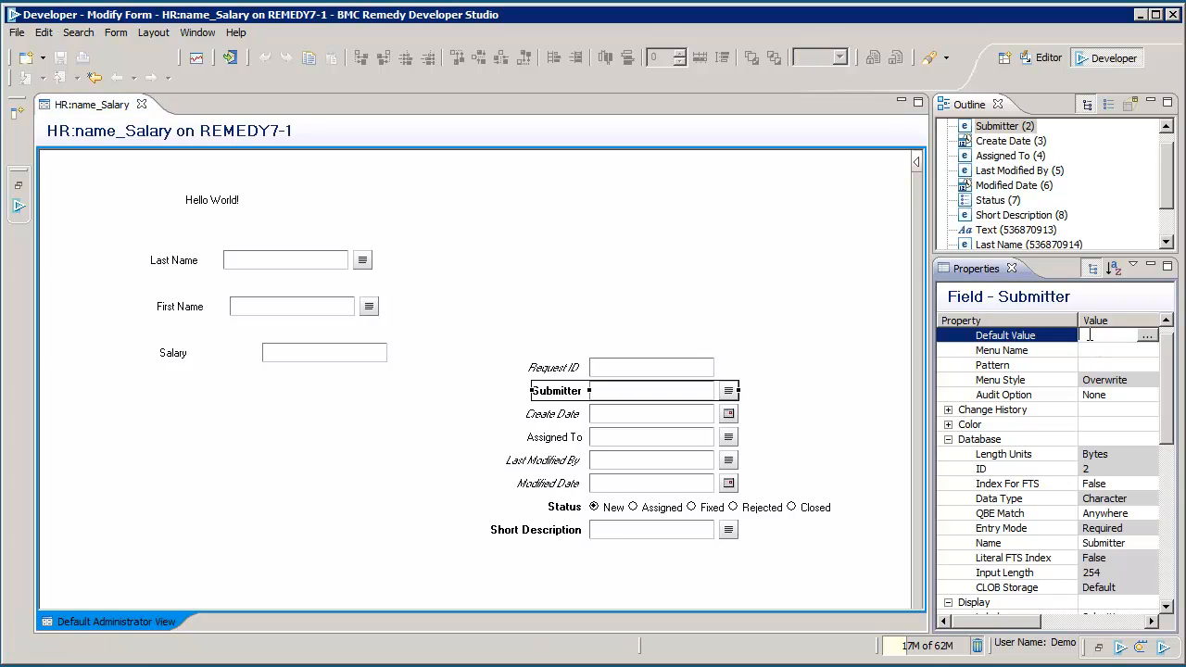
left_click(1147, 337)
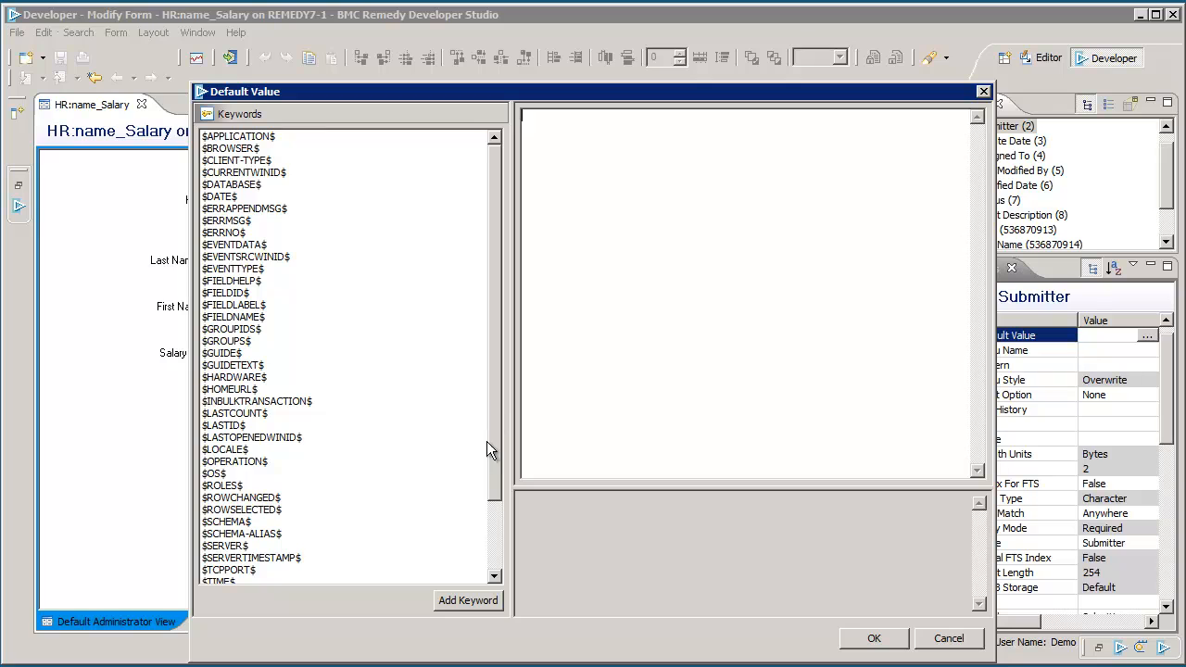
left_click_drag(489, 433, 478, 557)
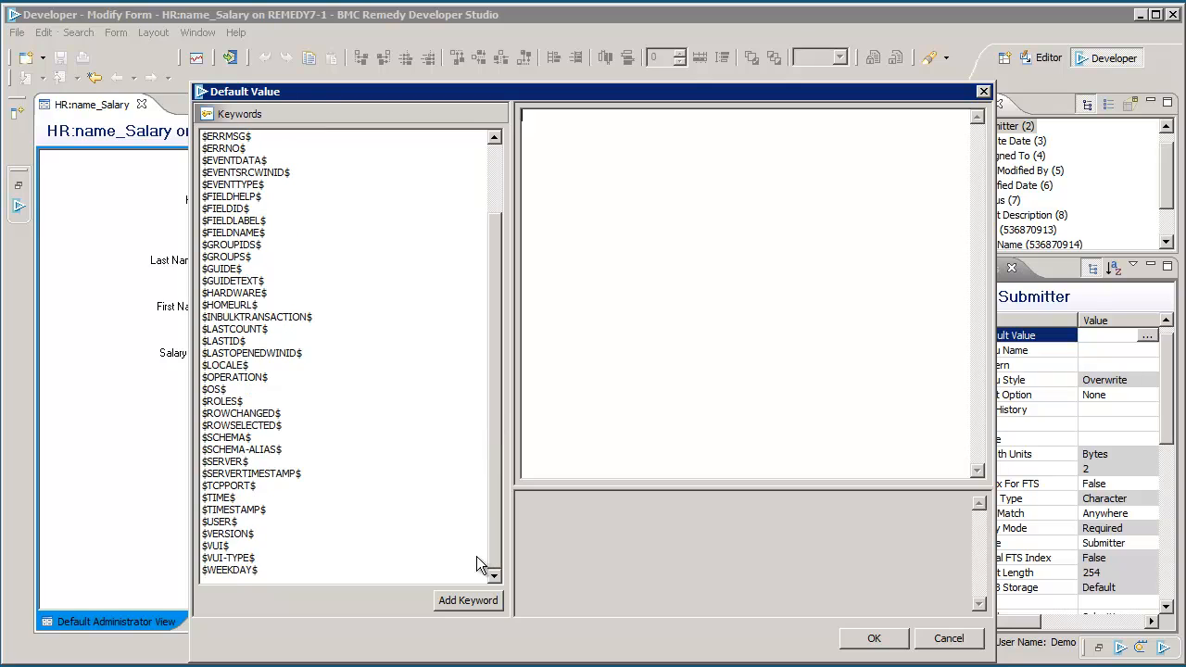
left_click(224, 524)
left_click(464, 602)
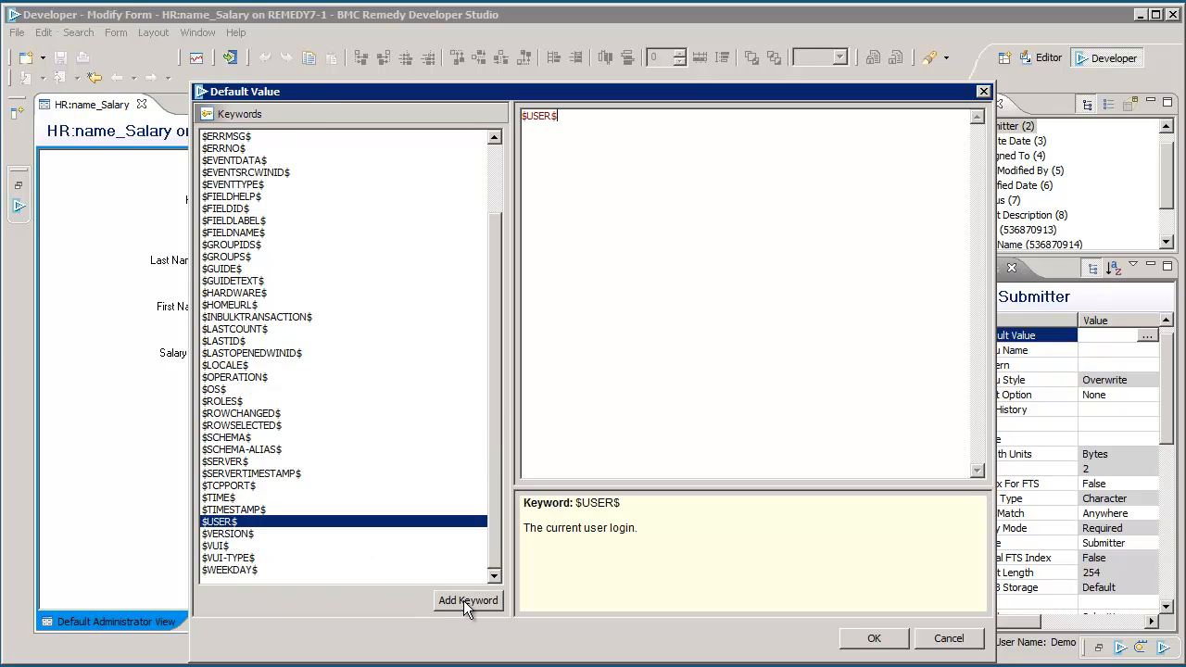
left_click(871, 639)
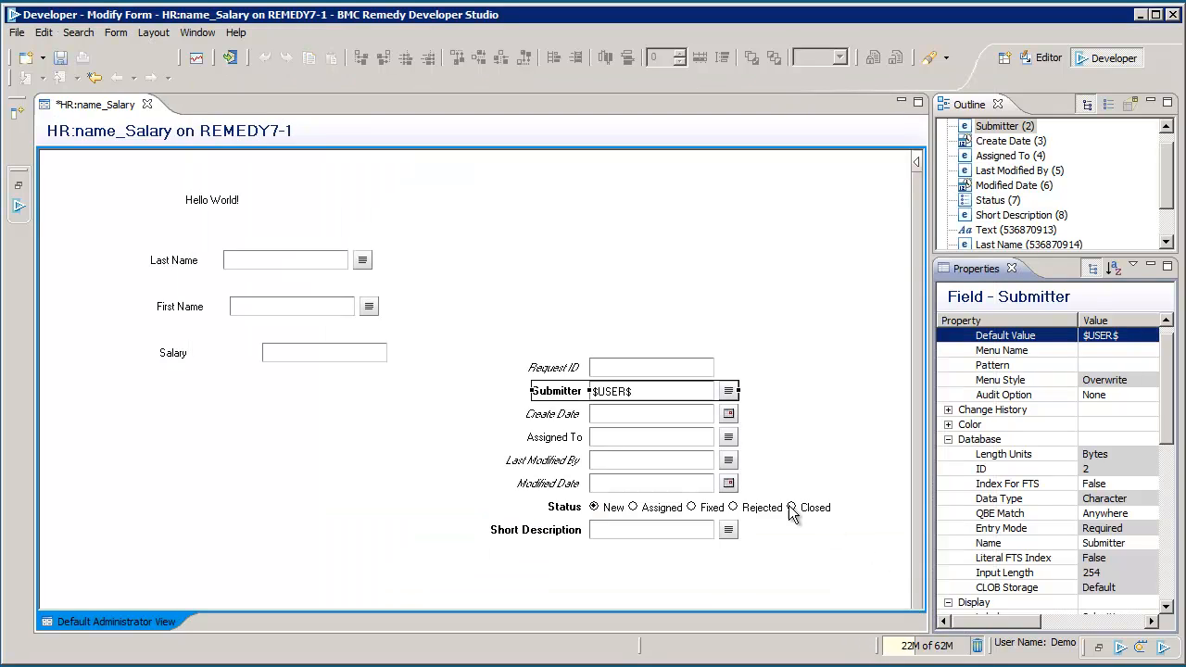
left_click(617, 529)
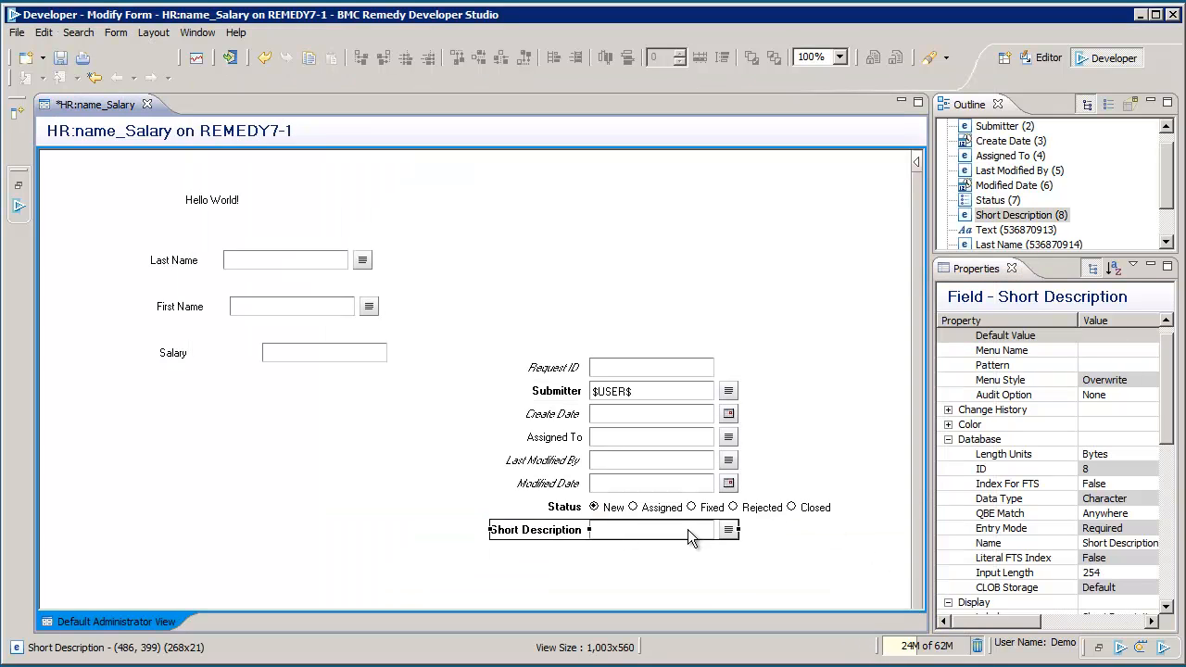
Step: Give the Short Description field a default value of the $WEEKDAY$ keyword
left_click(1169, 190)
left_click(1110, 337)
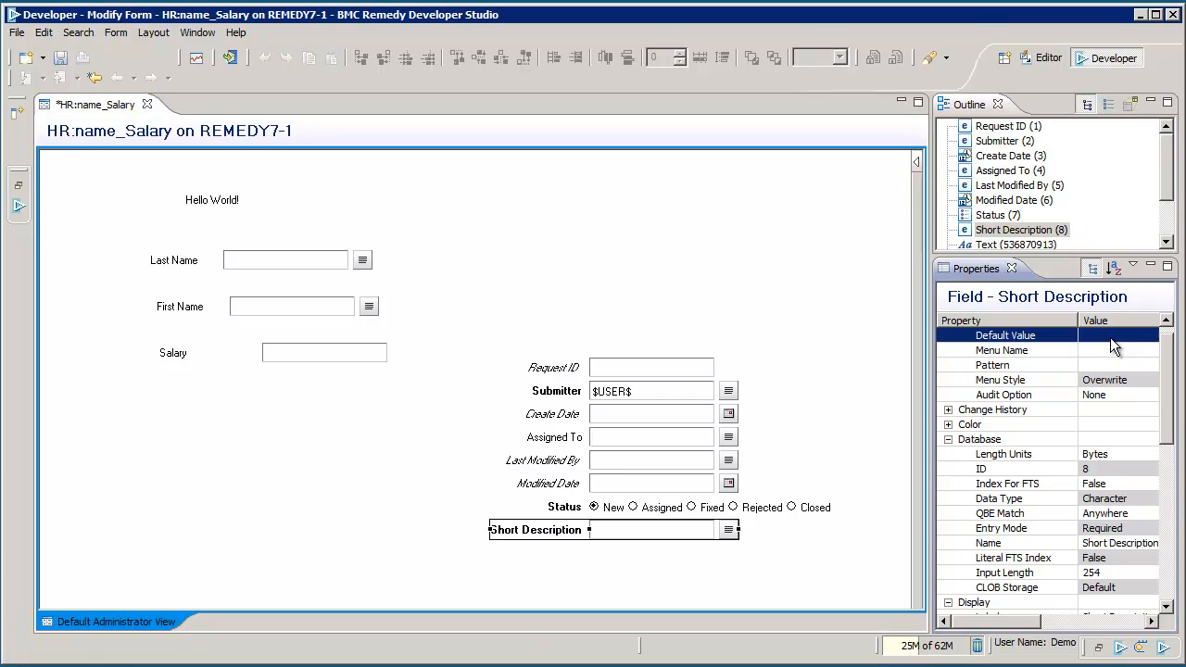
left_click(1147, 336)
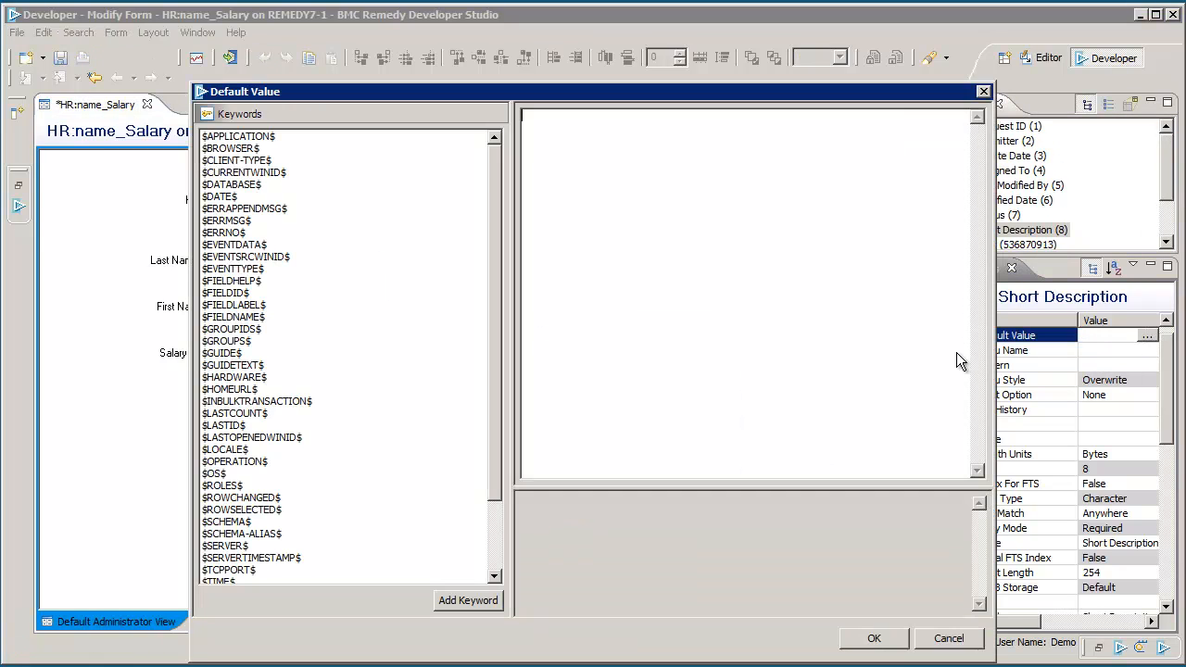
left_click_drag(496, 419, 484, 547)
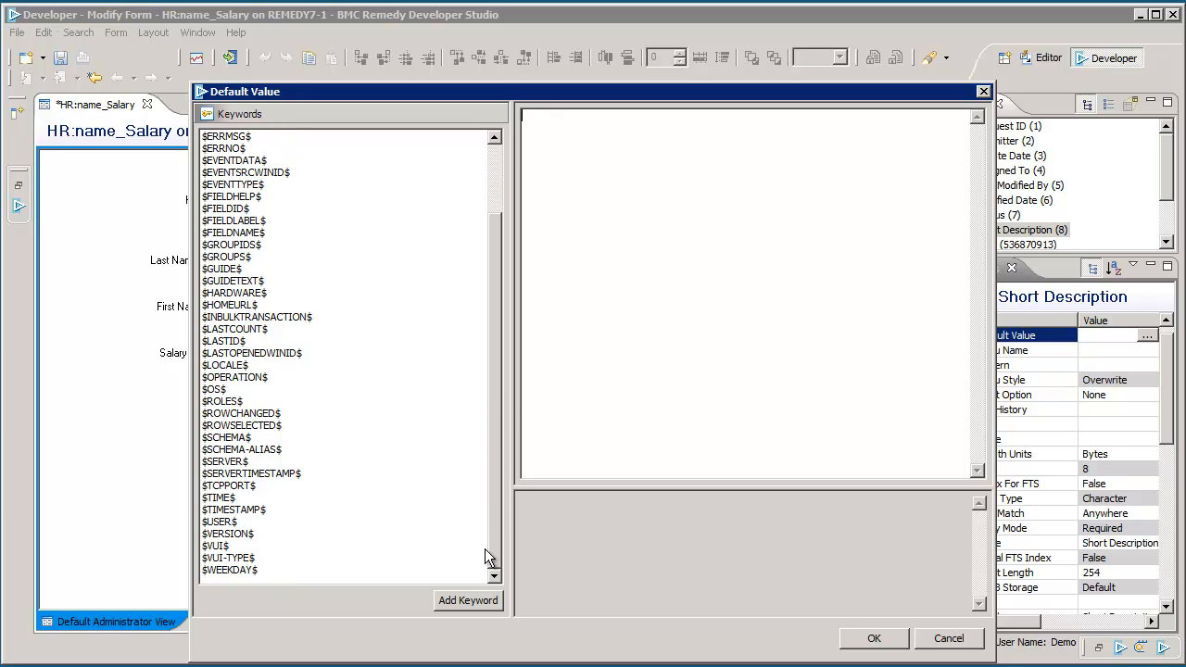
left_click(237, 571)
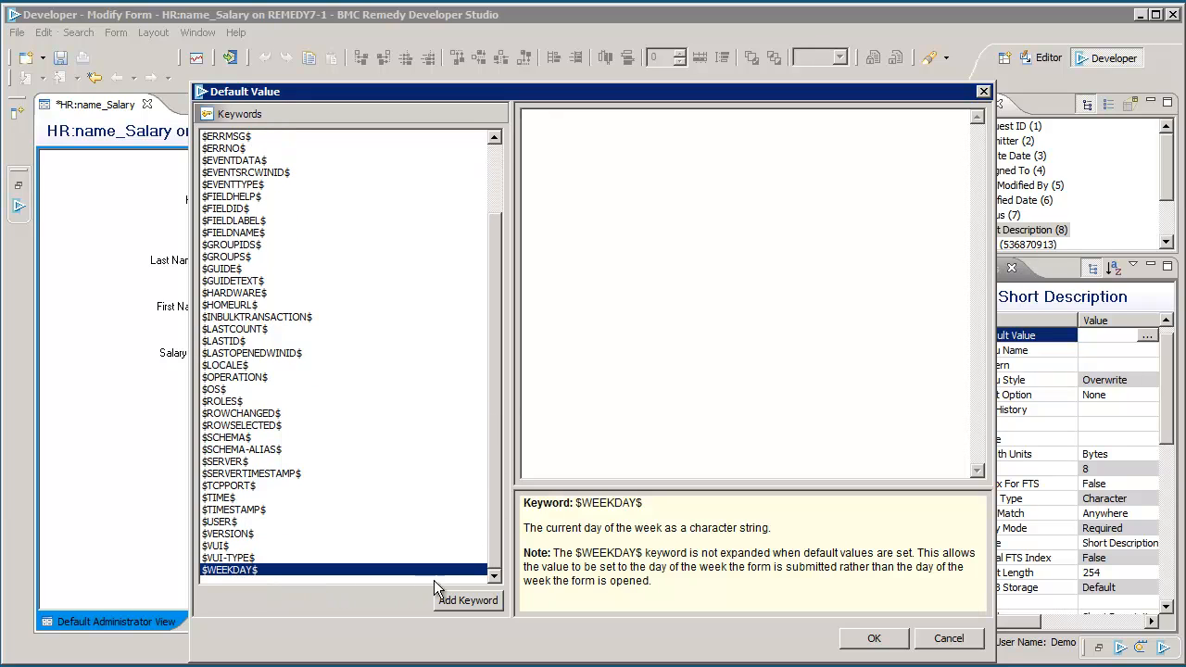
double_click(240, 571)
left_click(865, 639)
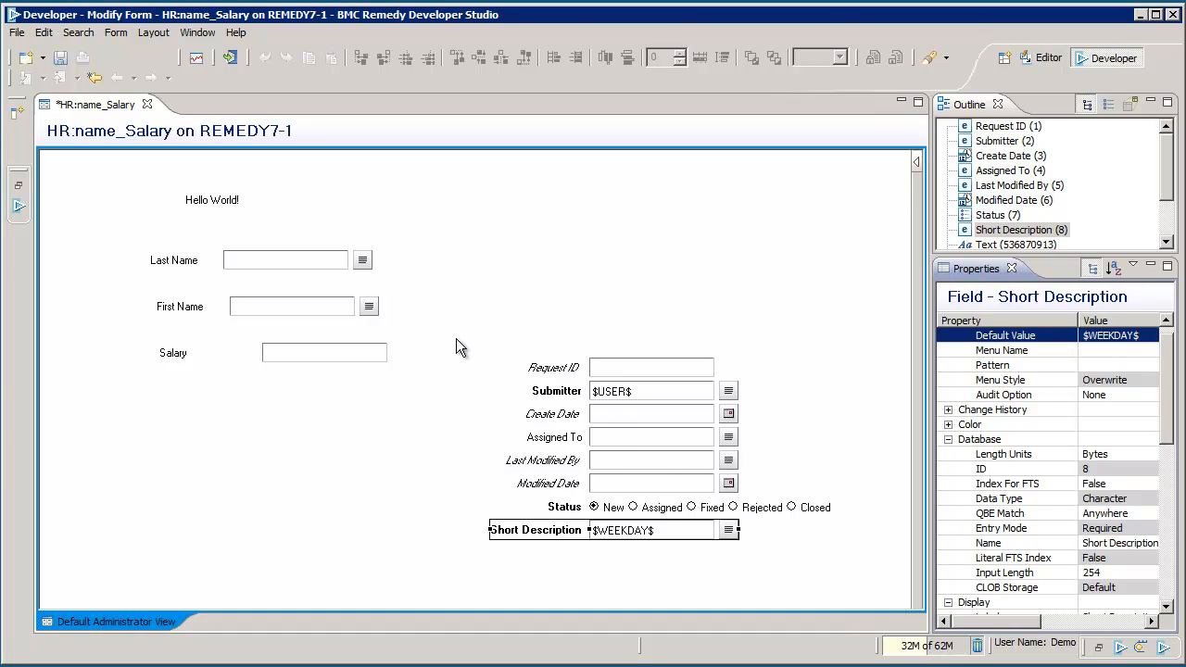
left_click_drag(455, 336, 846, 557)
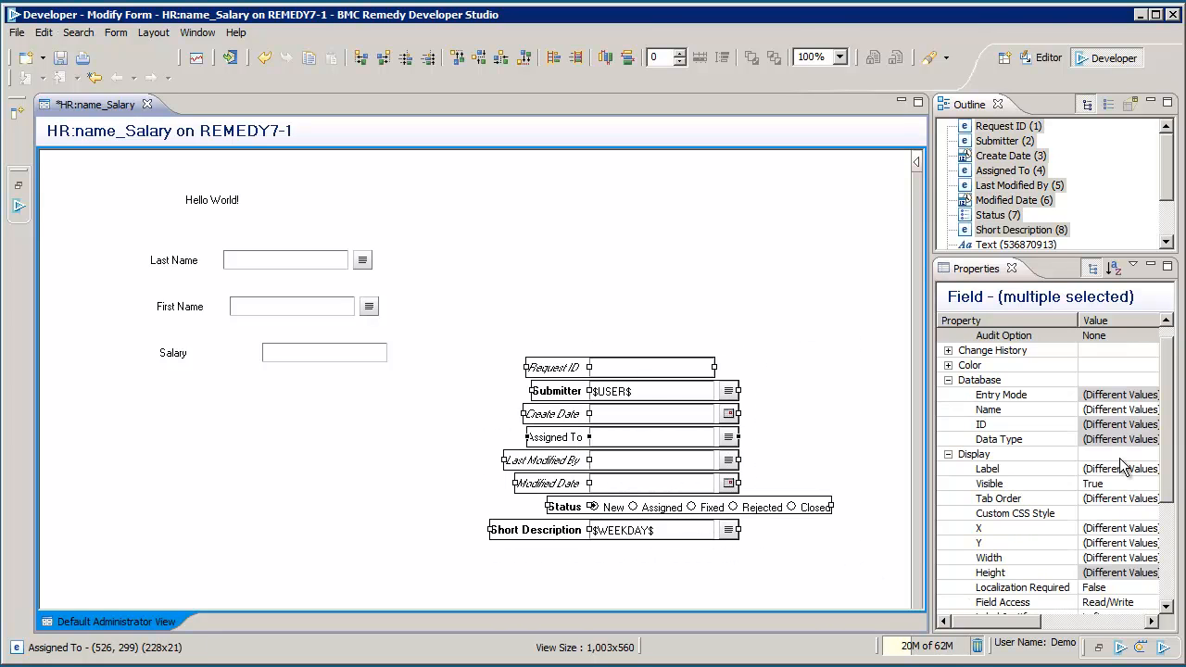
Step: Set Visible to False for the eight selected core fields, Request ID through Short Description
left_click(1121, 483)
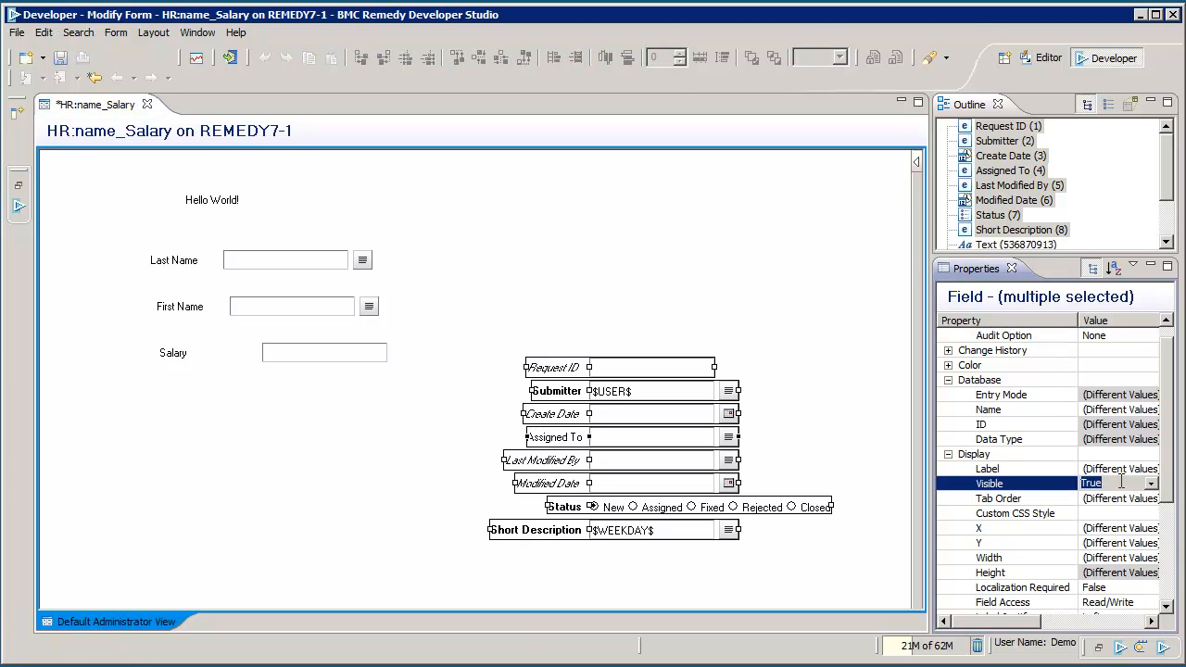
left_click(1151, 484)
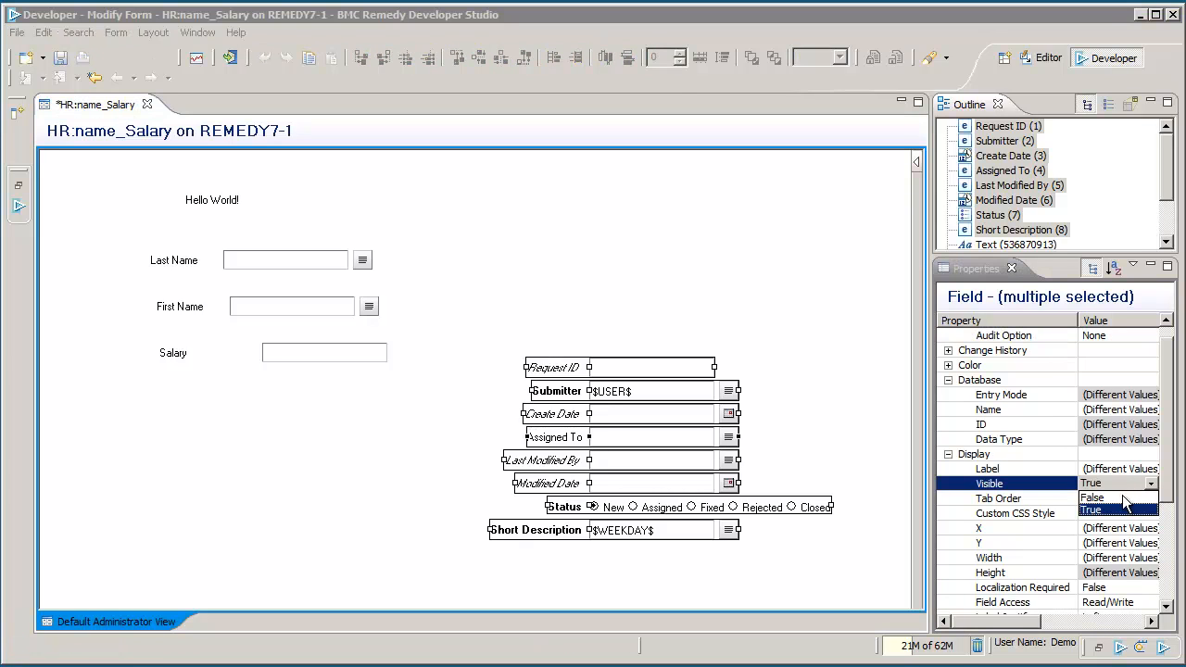
left_click(1118, 507)
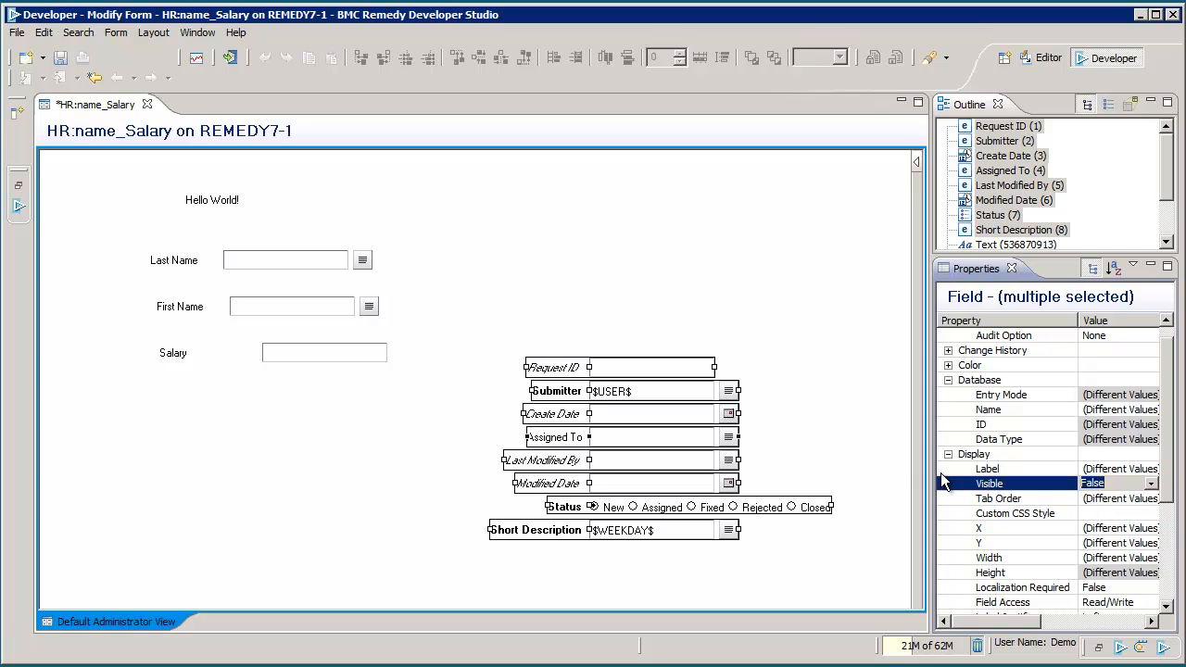
left_click(839, 366)
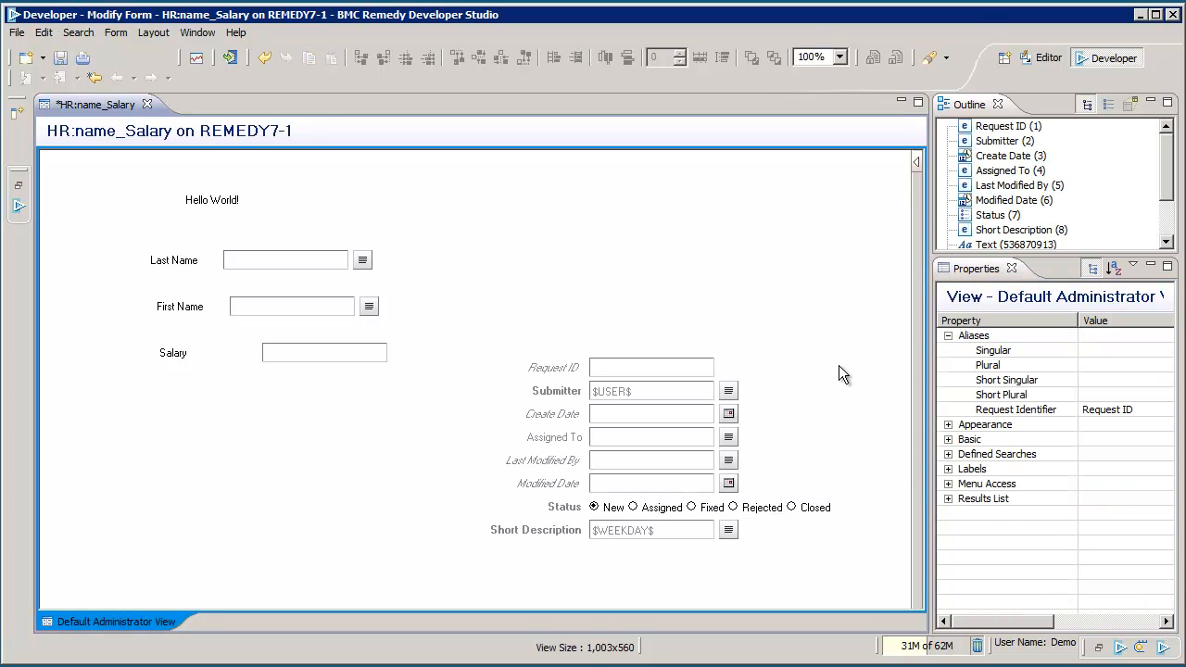
Step: Change the Hello World! label to 'HR Test Ap' in Header Text (I) style
left_click(228, 204)
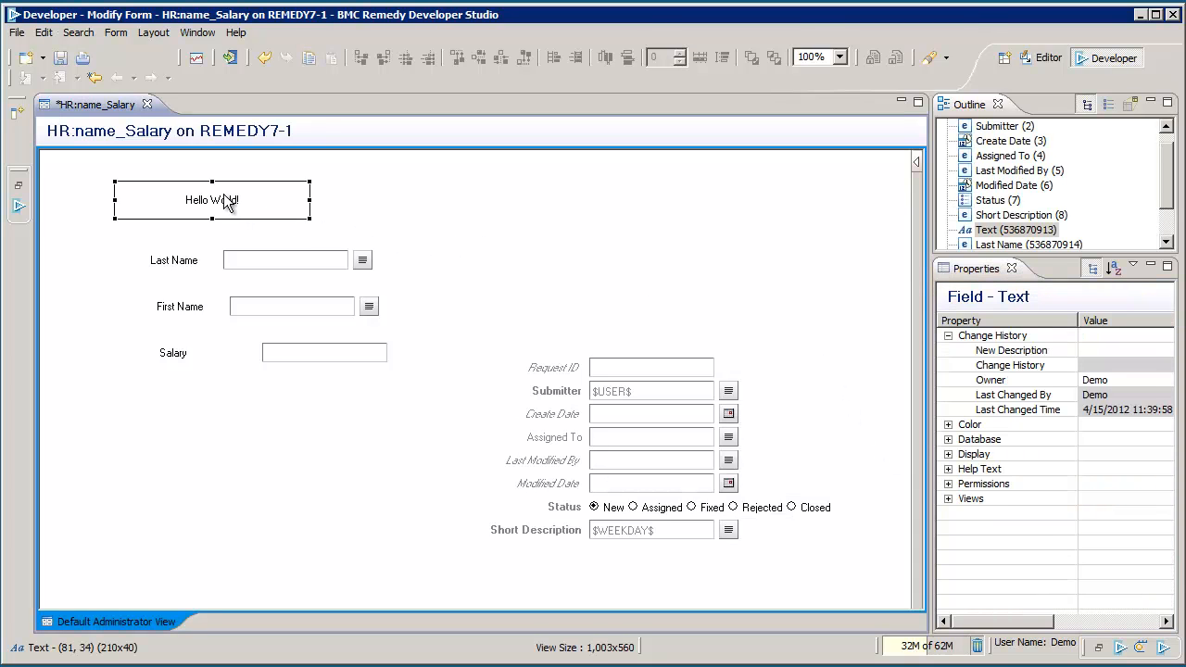
left_click(947, 455)
scroll(1112, 519, "down", 2)
left_click(1131, 573)
type("HR ")
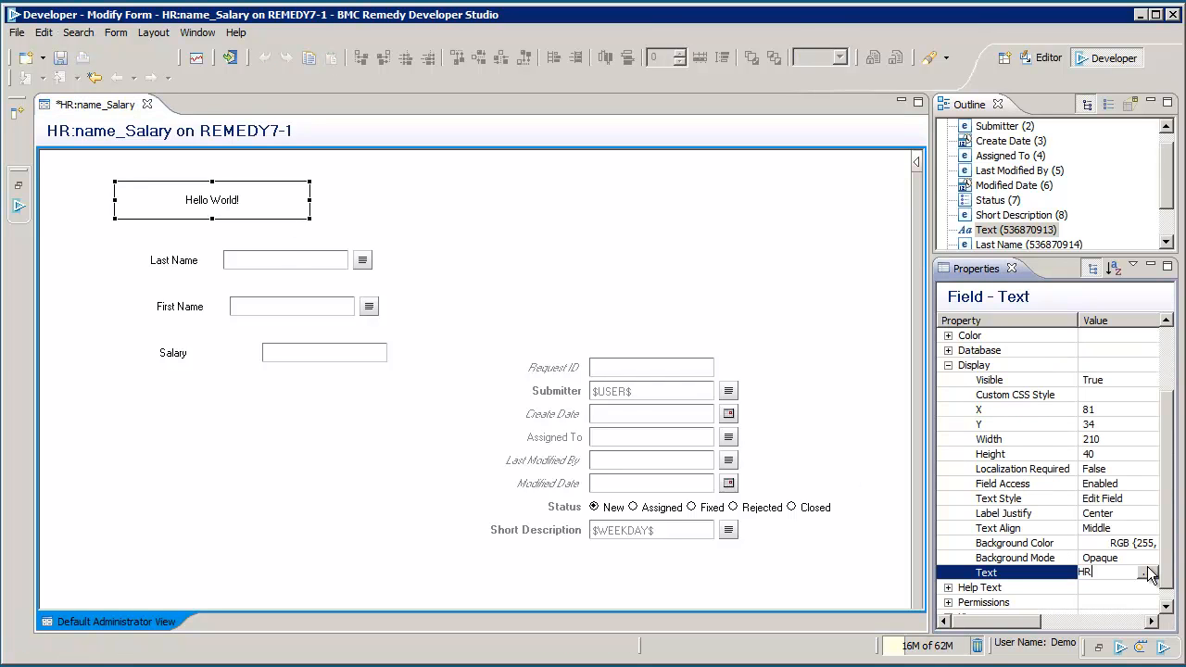
type("Test Ap")
left_click(1147, 499)
left_click(1149, 499)
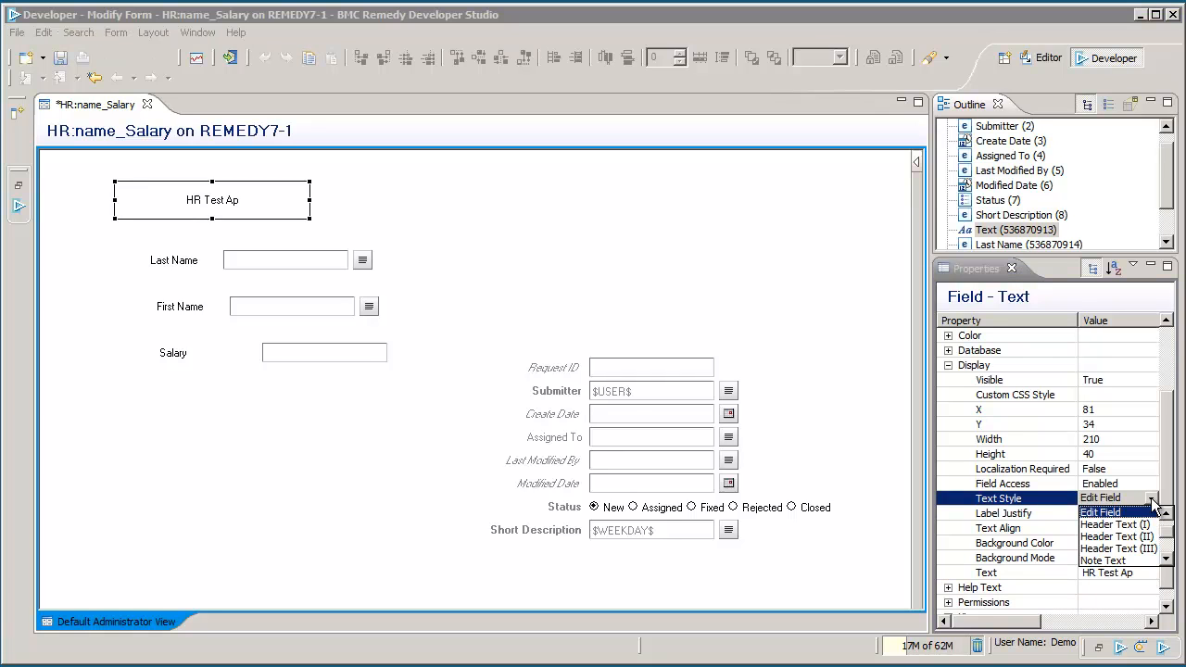
left_click(1133, 524)
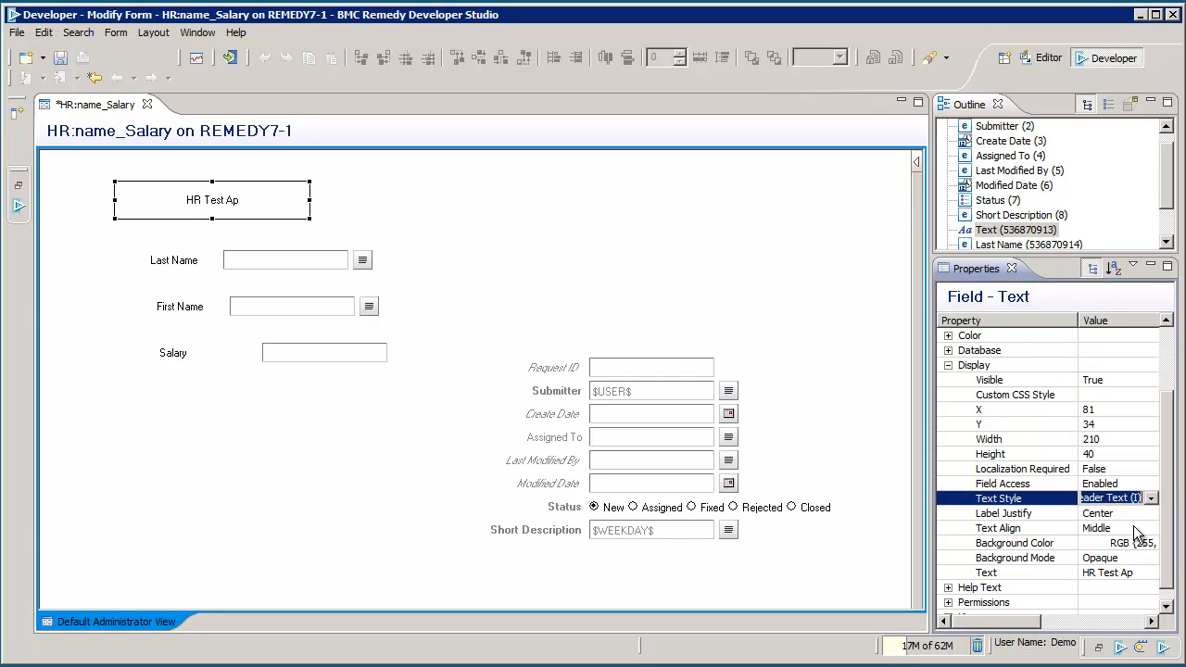
left_click(600, 310)
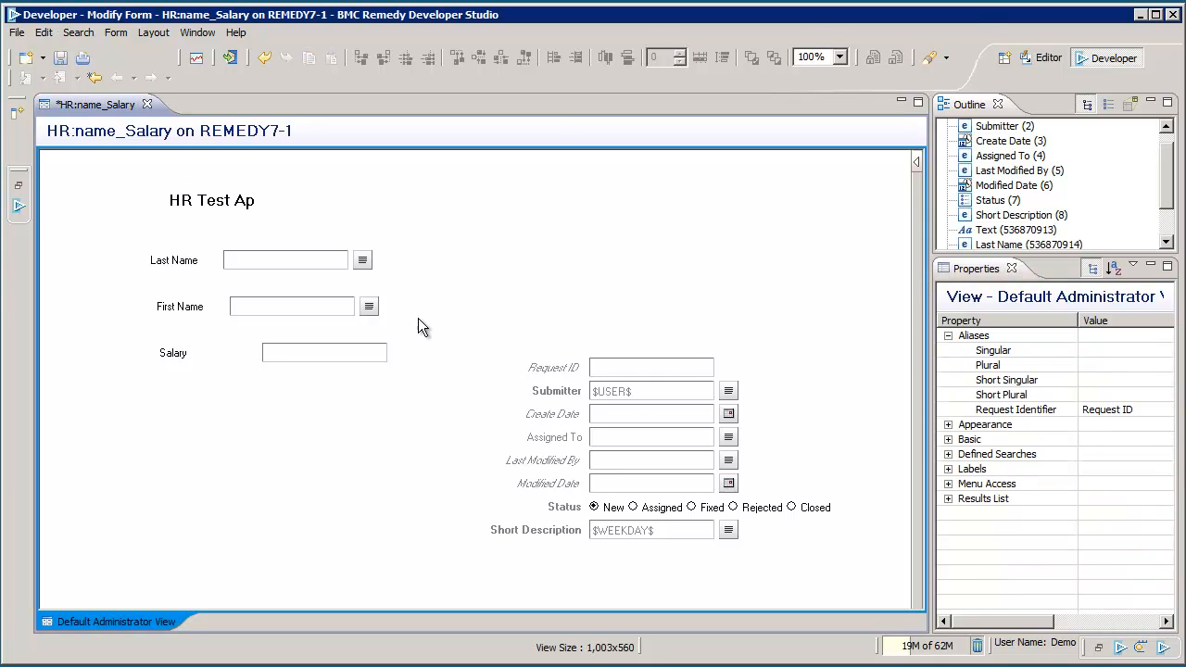
Step: Right-align the Last Name, First Name and Salary fields and save the form
left_click_drag(109, 224, 424, 399)
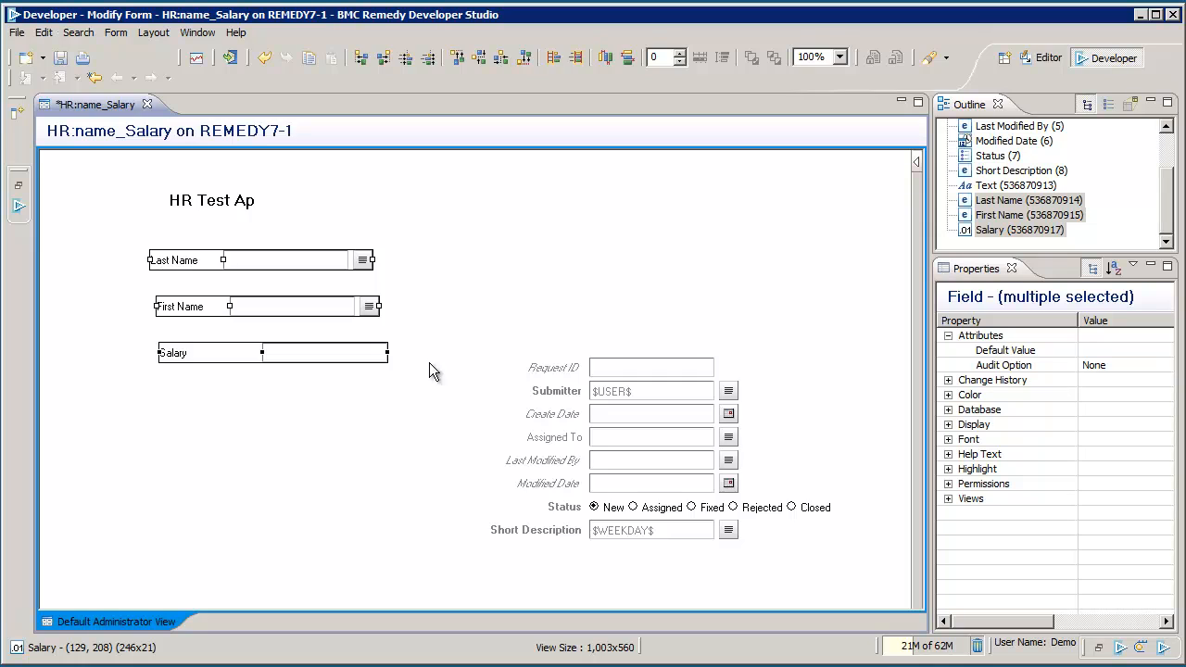
left_click(431, 70)
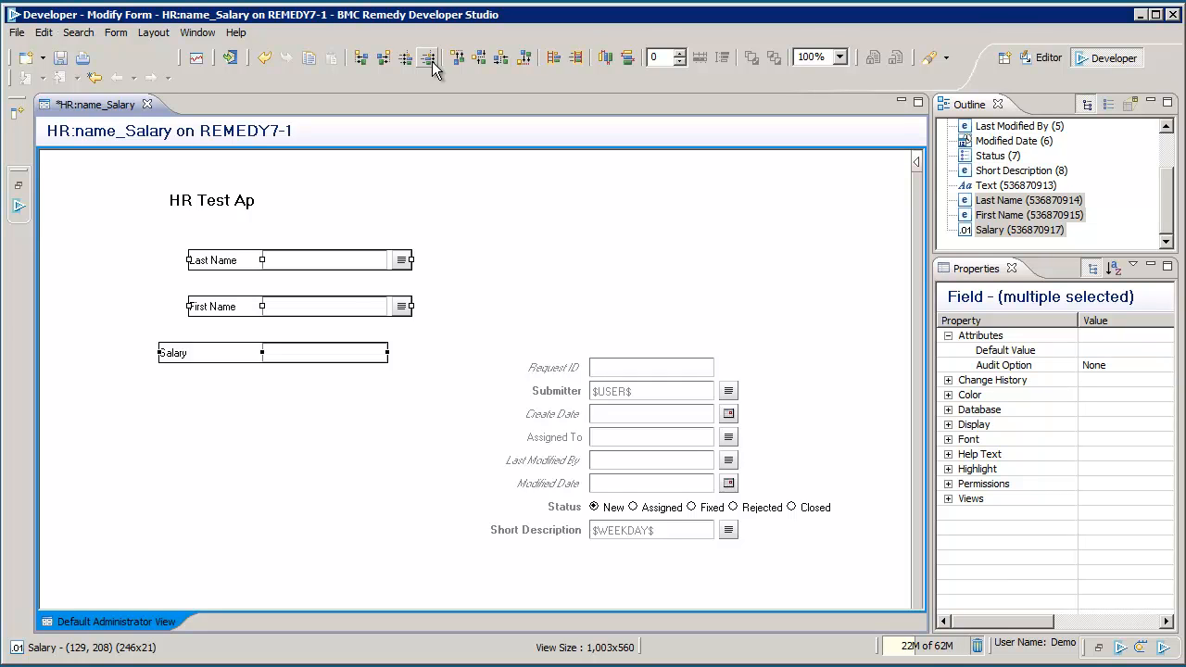
key("ctrl+s")
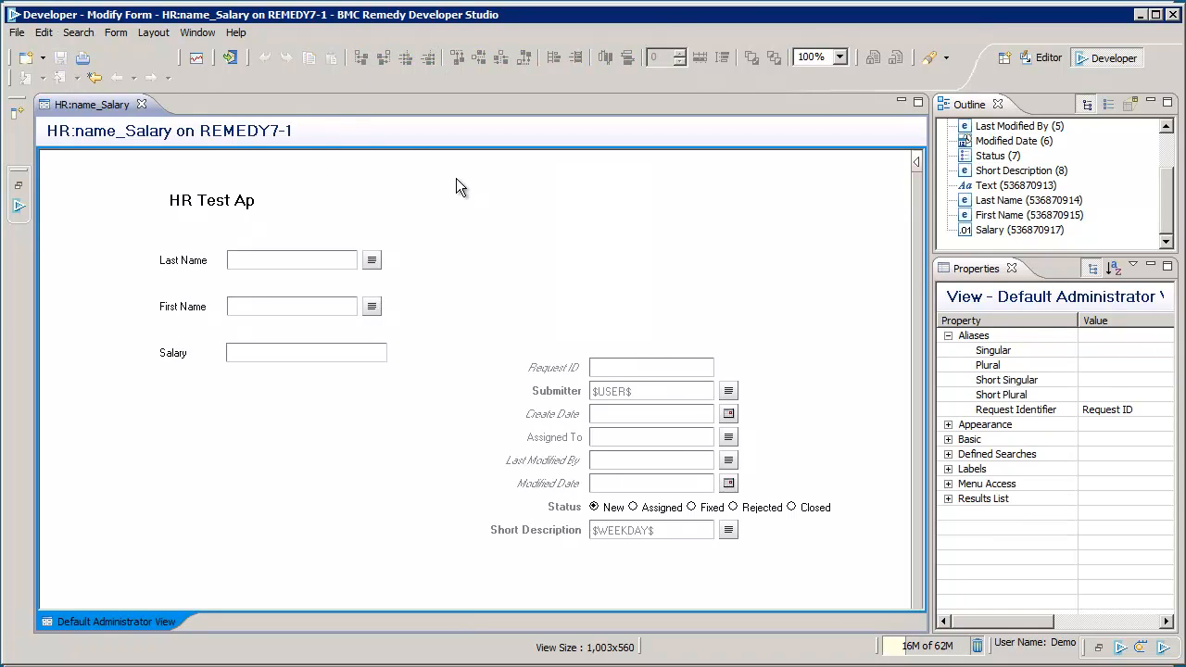
Step: In Form Properties' Results List Fields, list the available fields sorted by field ID
left_click(117, 33)
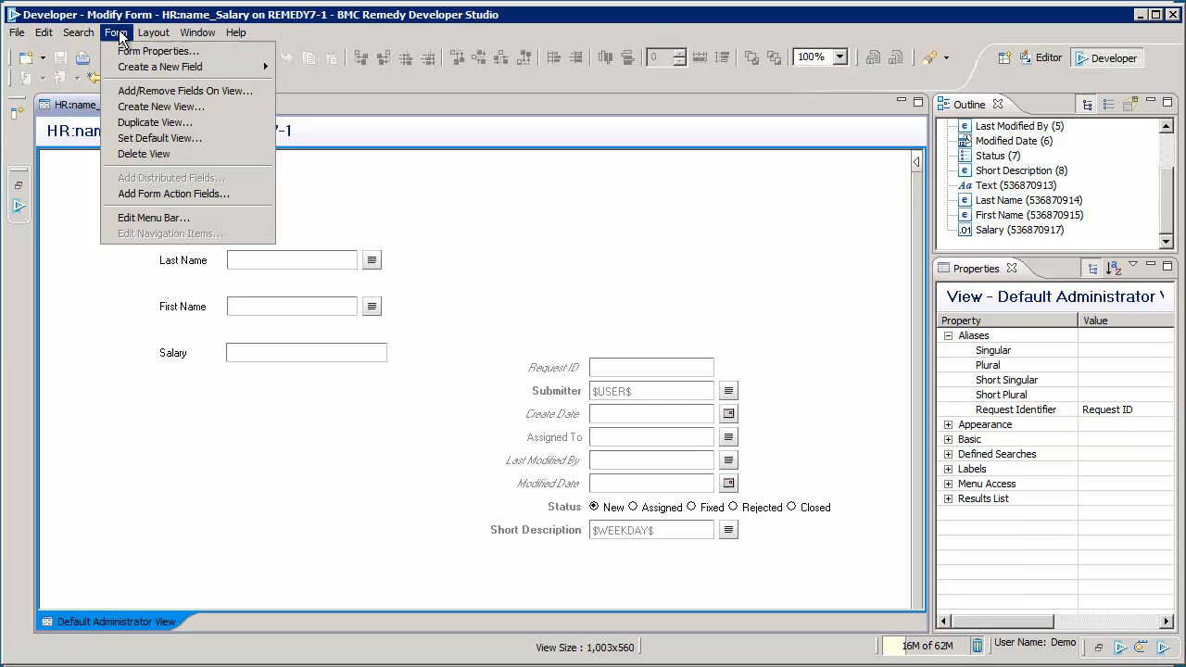
left_click(139, 51)
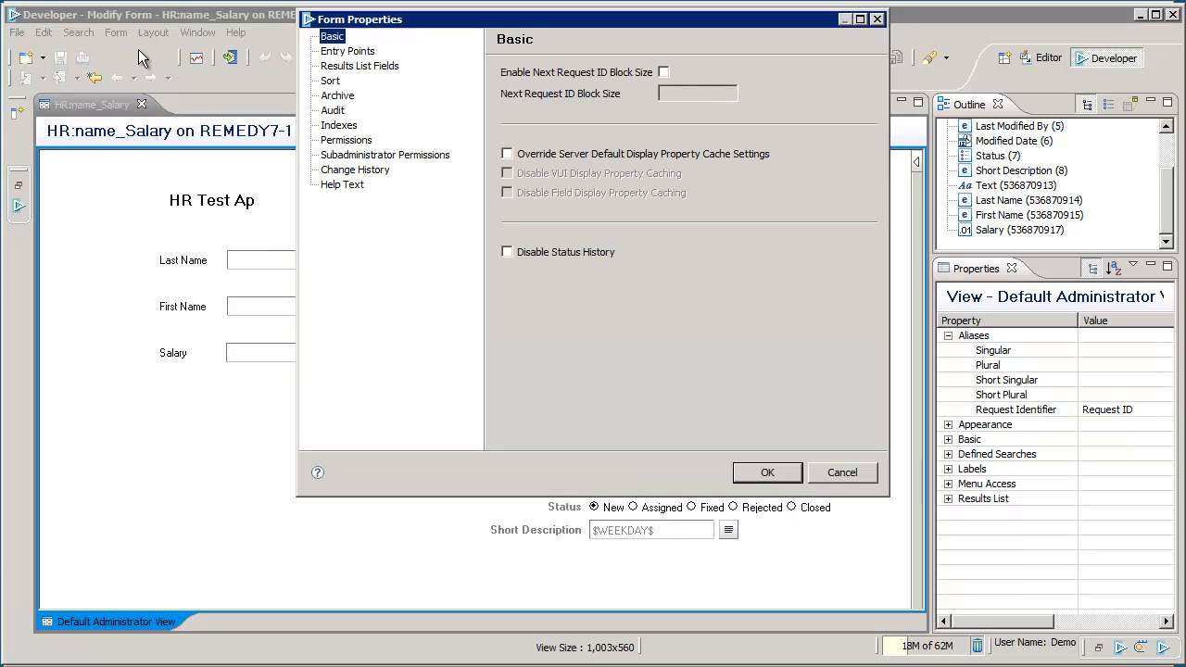
left_click(357, 66)
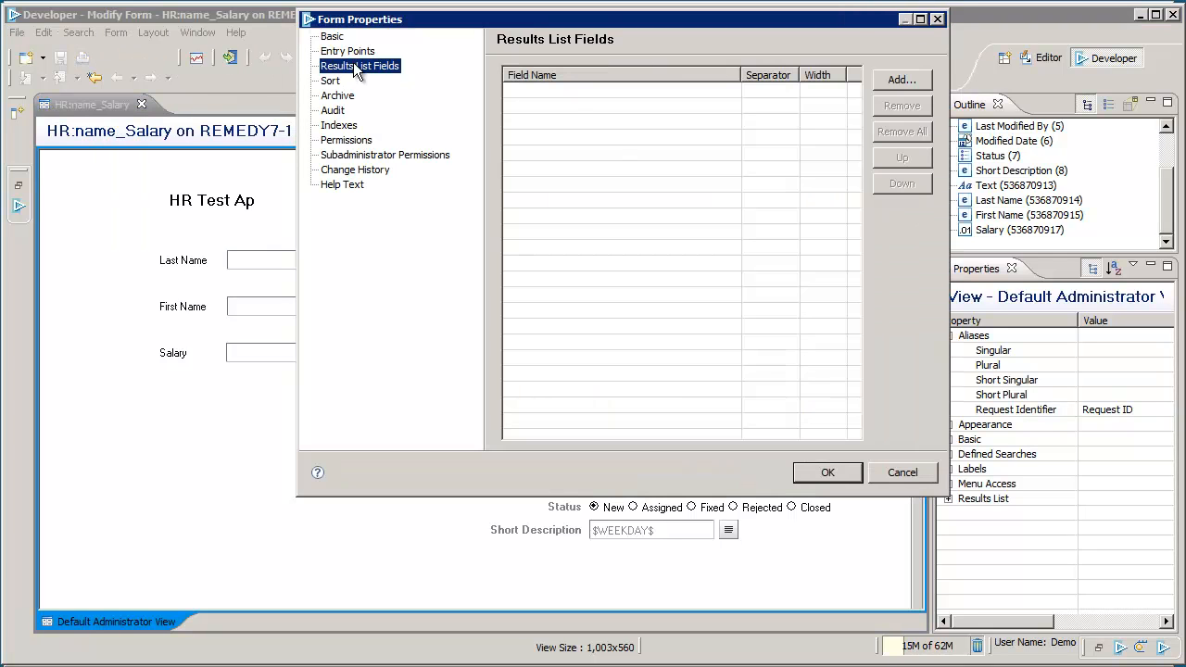
left_click(896, 78)
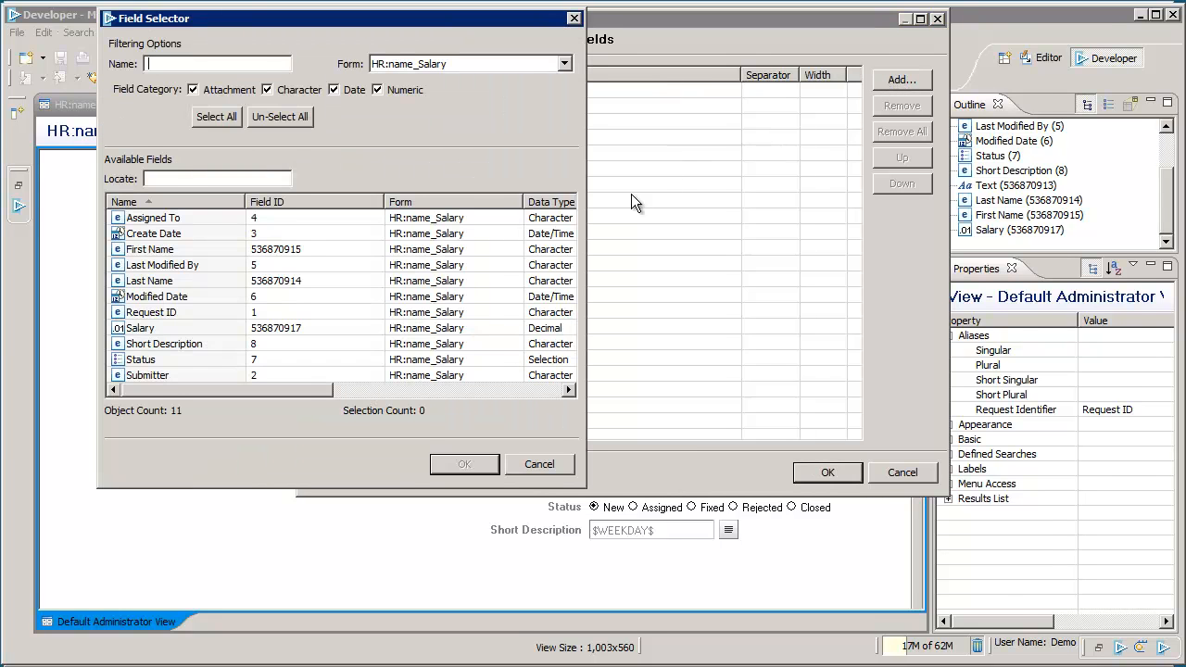
left_click(273, 201)
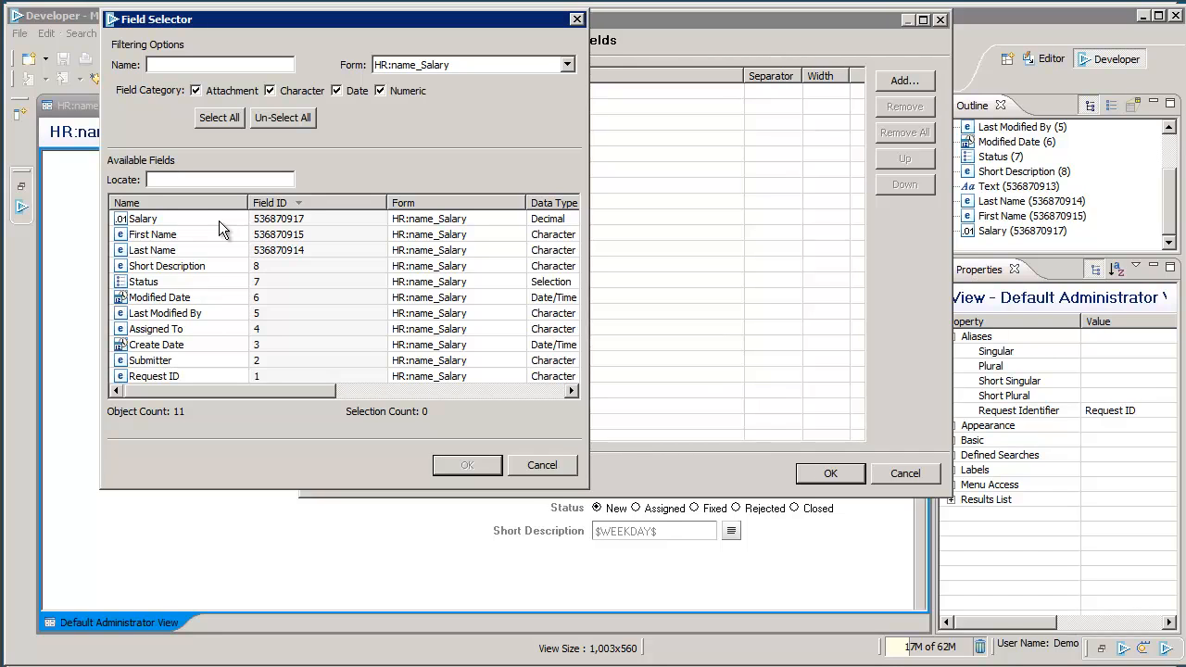
left_click(219, 203)
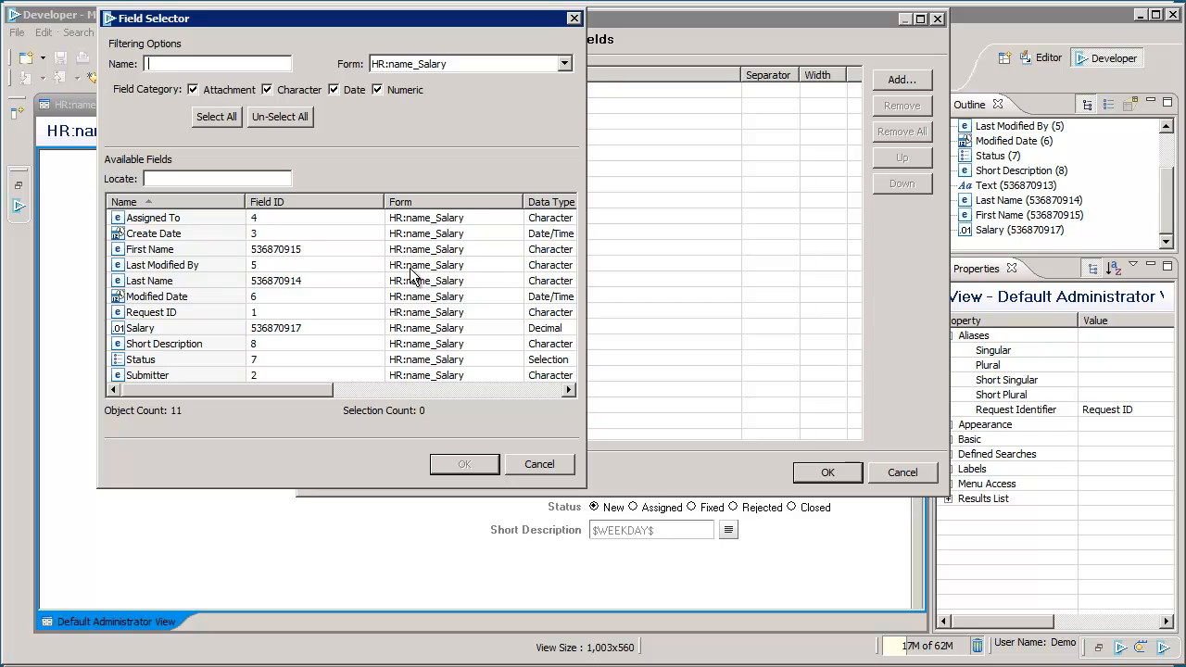
left_click(324, 202)
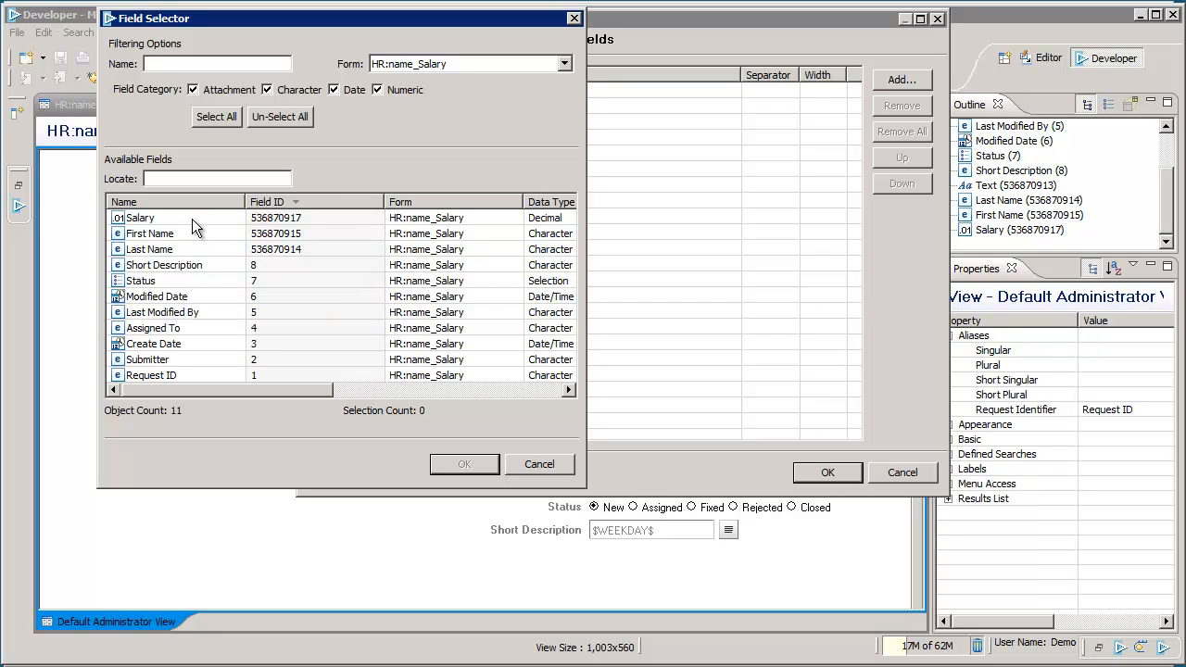
Step: Add Salary, First Name, Last Name, Short Description, Request ID and Modified Date to the results list, then save
left_click(192, 219)
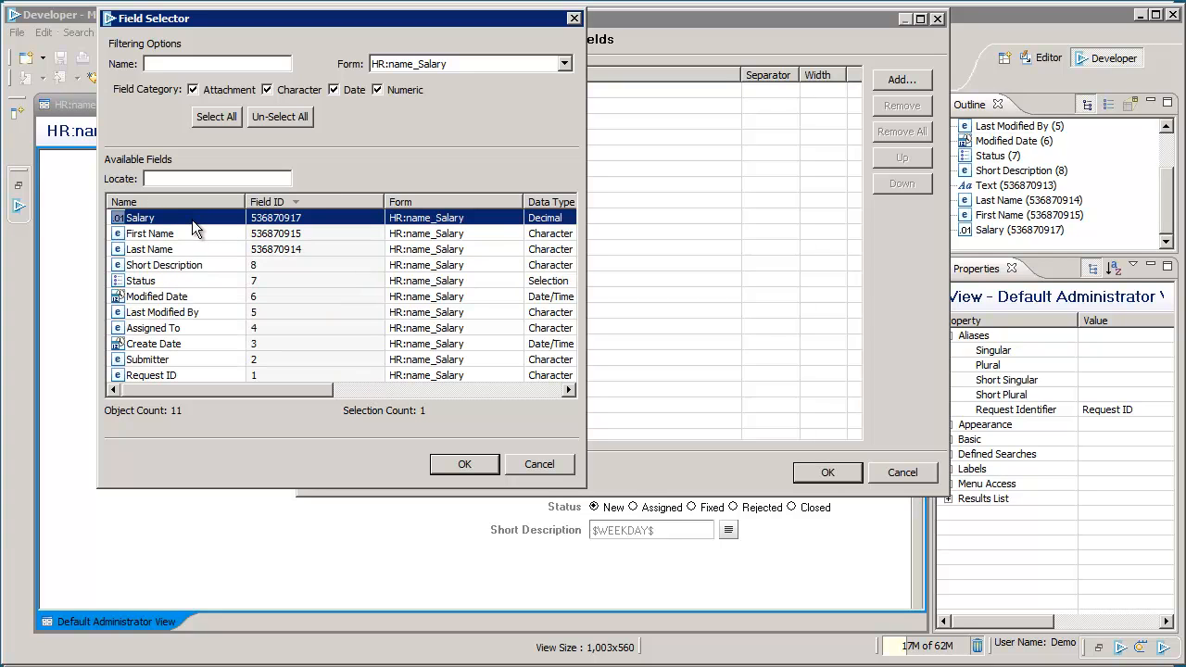
left_click(187, 235, "ctrl")
left_click(195, 248, "ctrl")
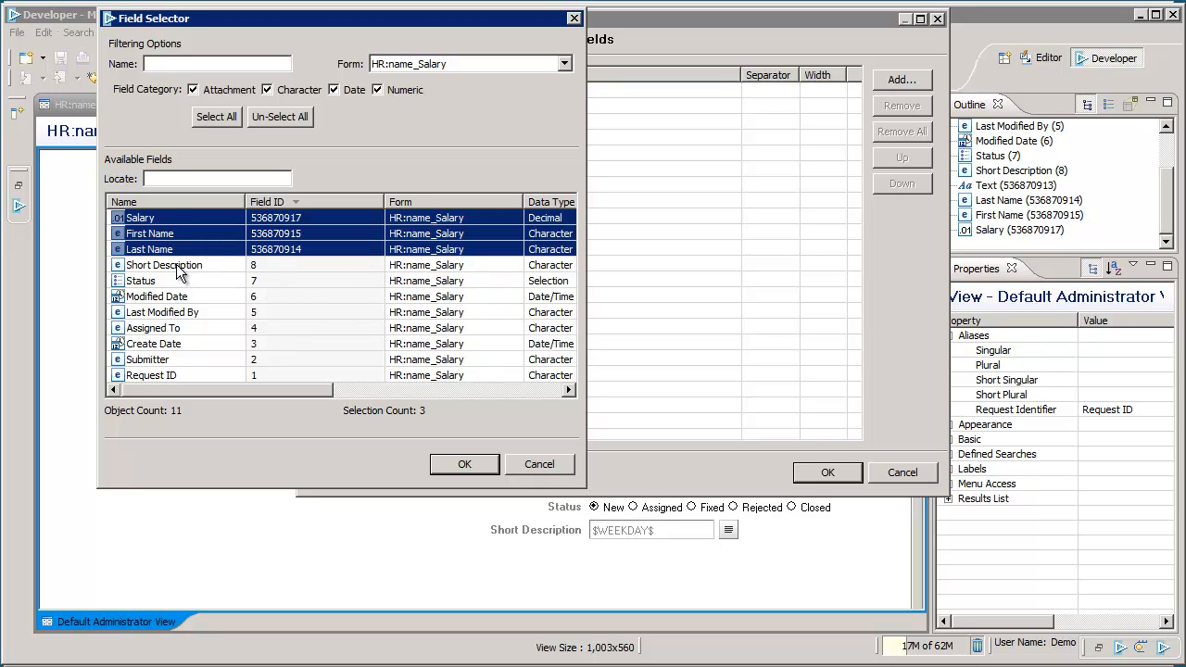
left_click(181, 266, "ctrl")
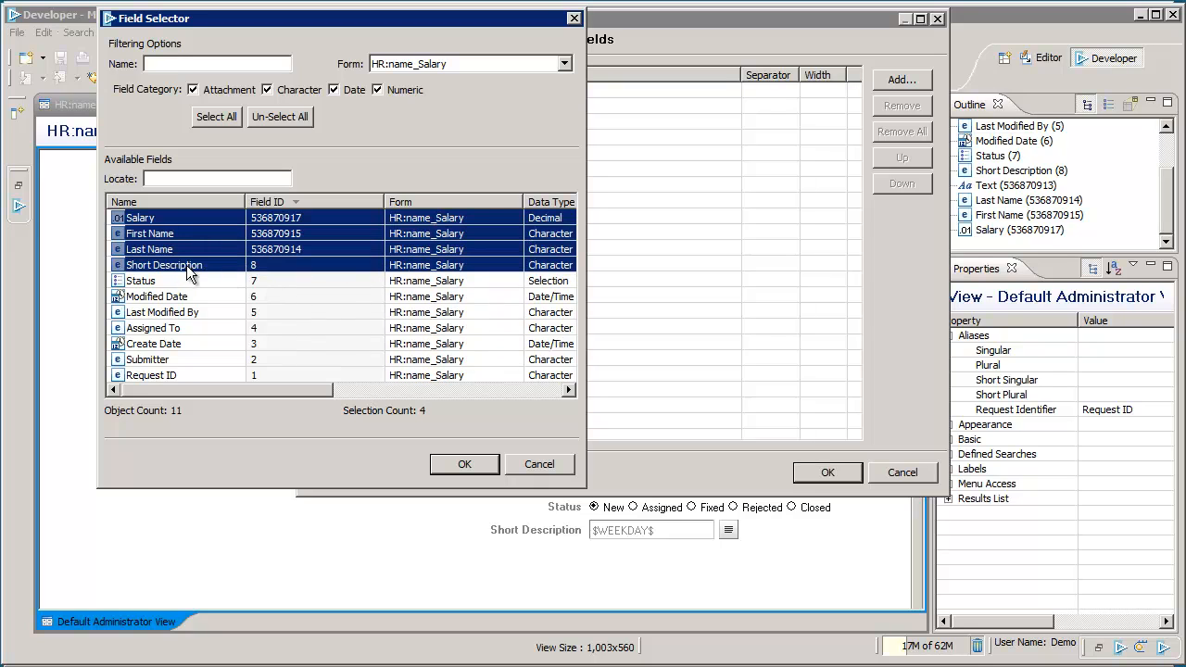
left_click(185, 376, "ctrl")
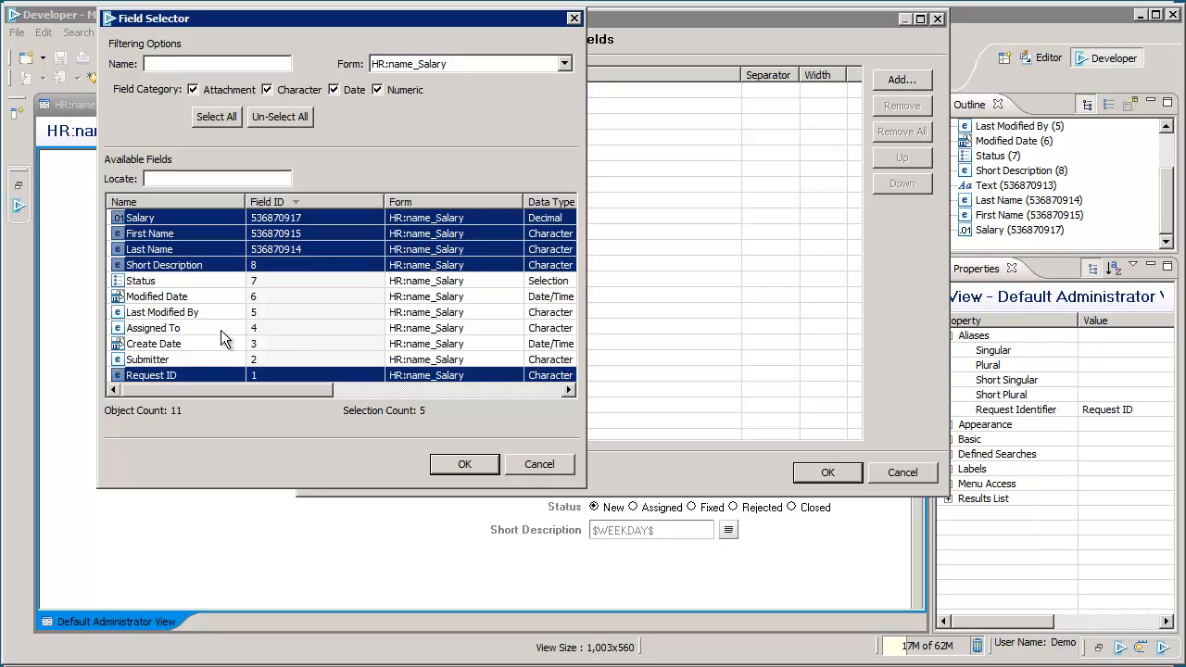
left_click(169, 296, "ctrl")
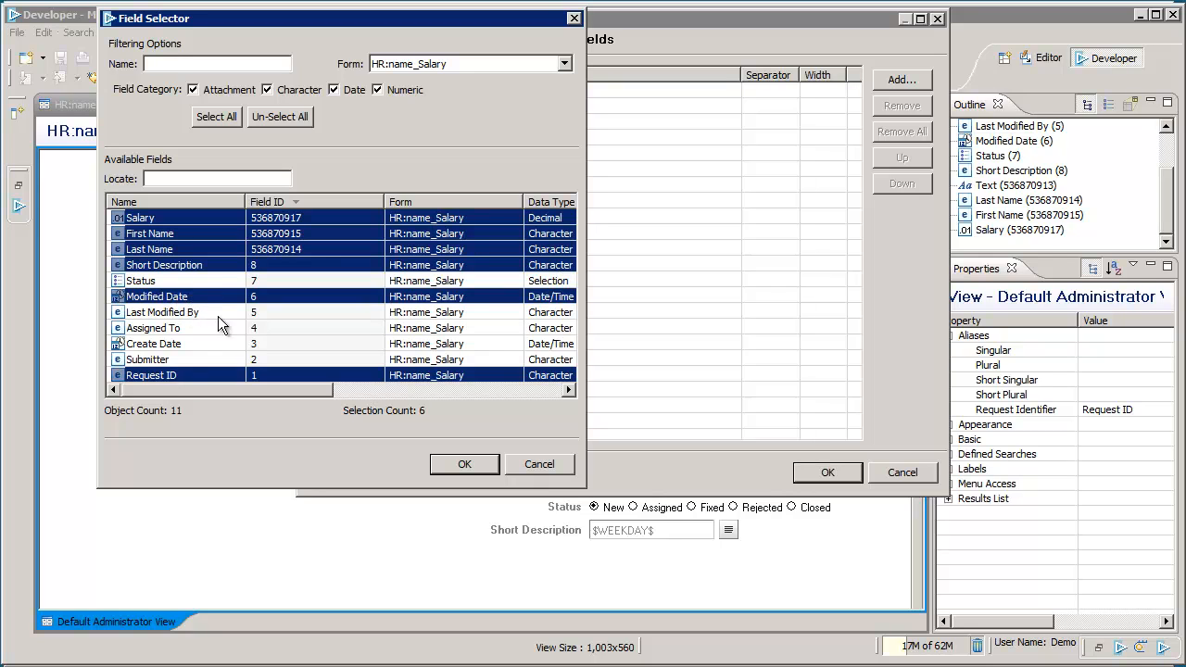
left_click(449, 460)
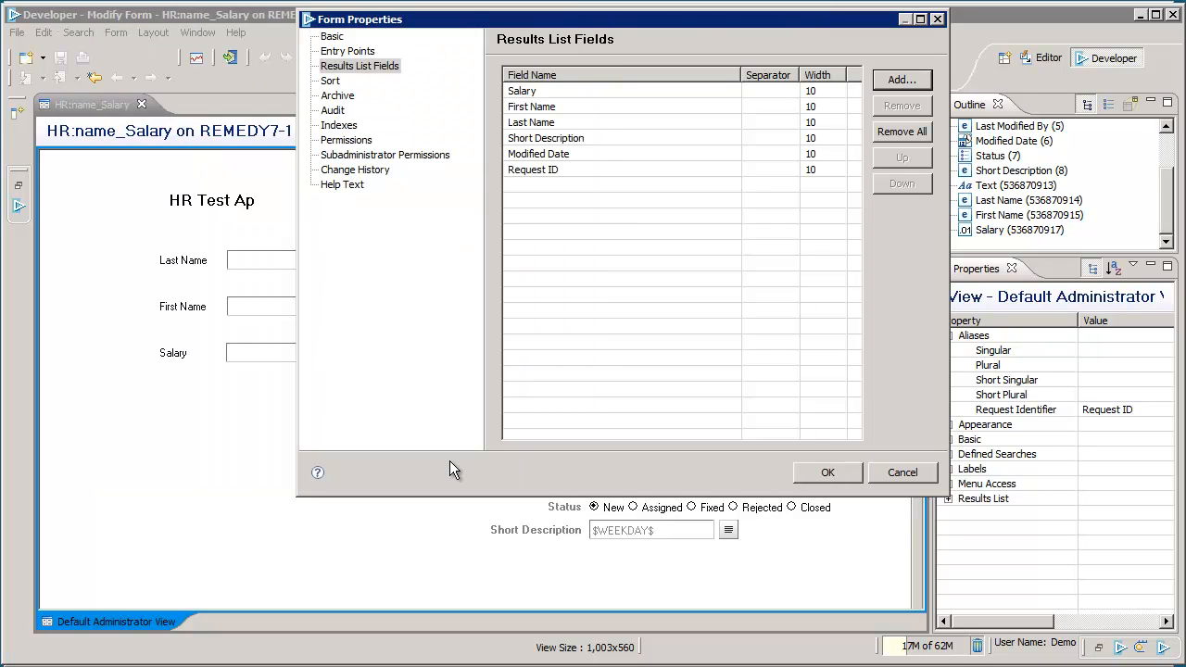
left_click(826, 472)
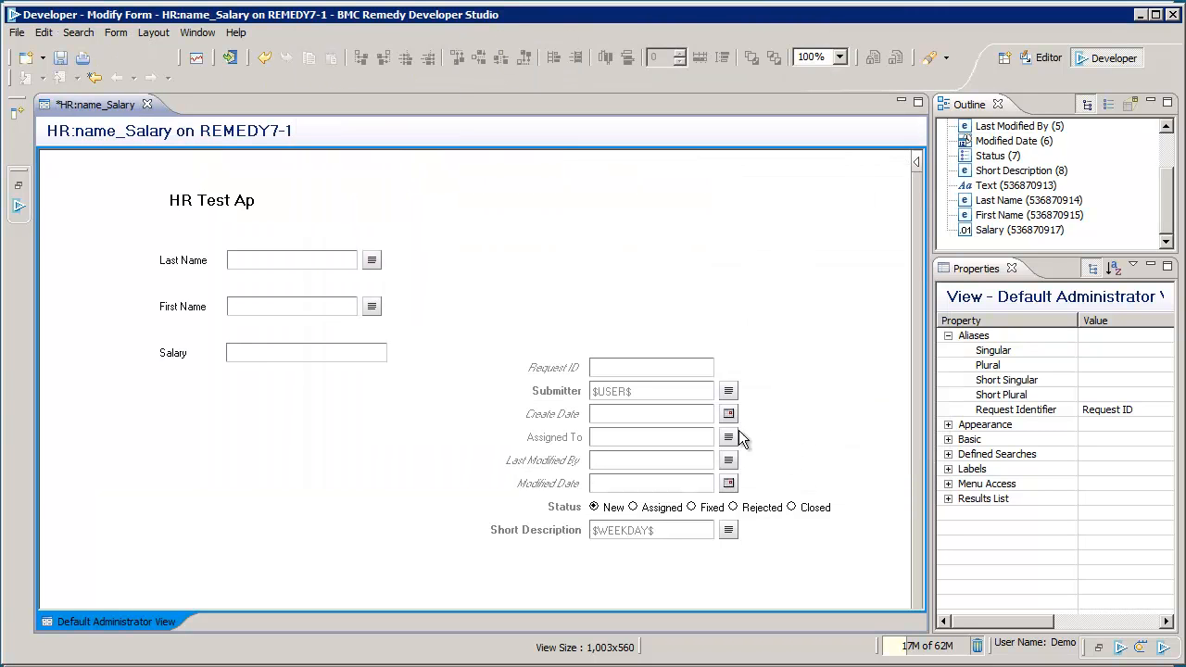
left_click(60, 57)
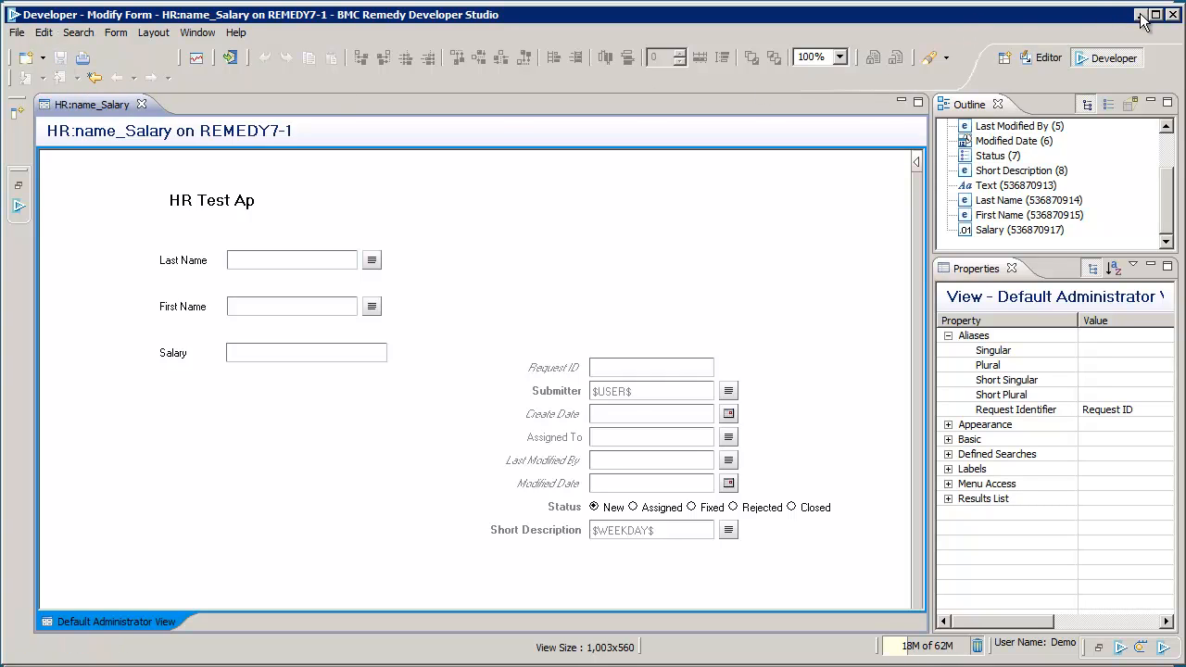
Step: Switch from Developer Studio to BMC Remedy User and log in to the server again
left_click(1140, 15)
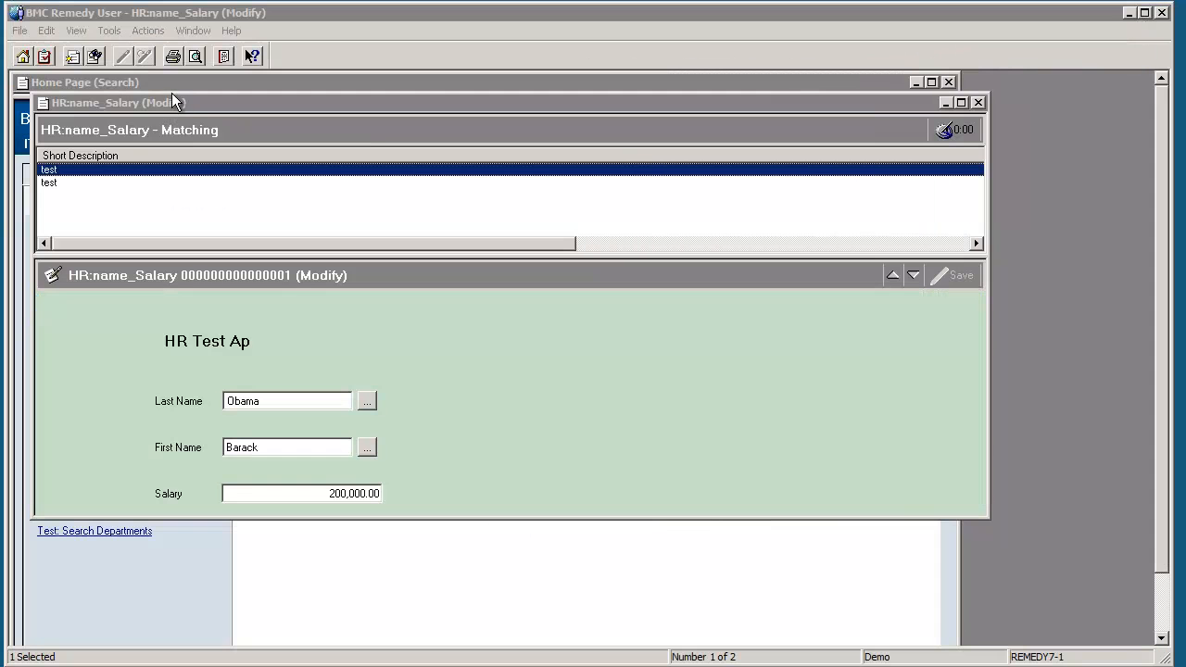
left_click(321, 10)
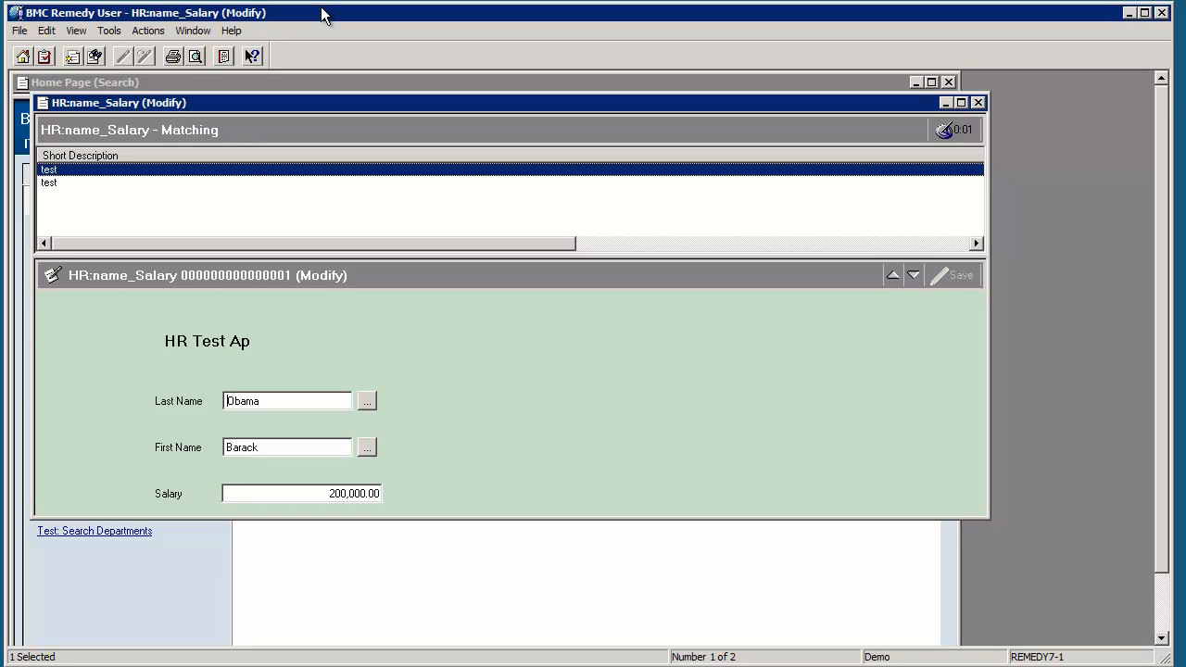
left_click(110, 30)
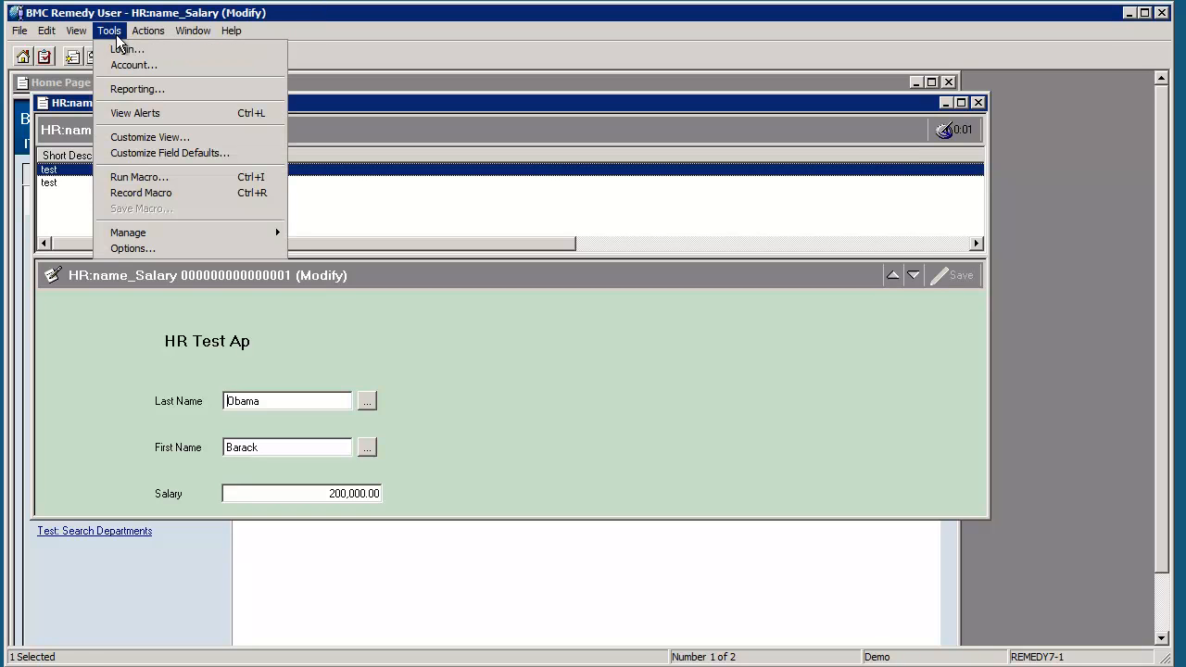
left_click(126, 51)
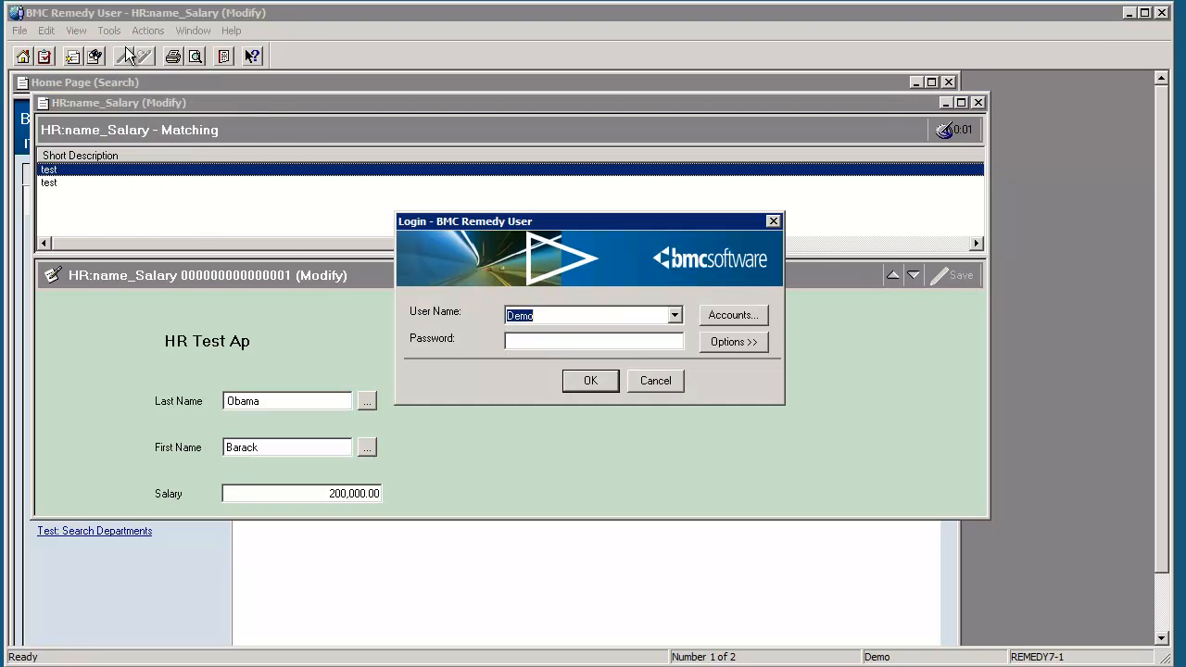
left_click(602, 387)
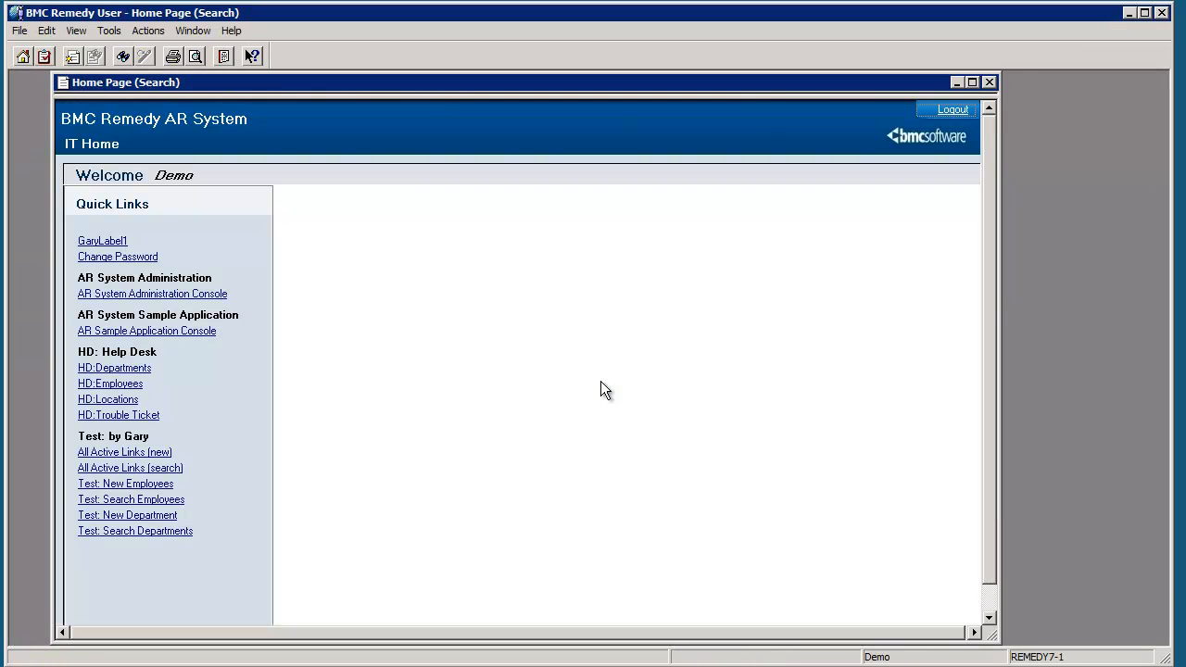
Step: Open HR:name_Salary via an 'HR:' form search and list all records under the new columns
left_click(44, 56)
type("HR:")
key("Return")
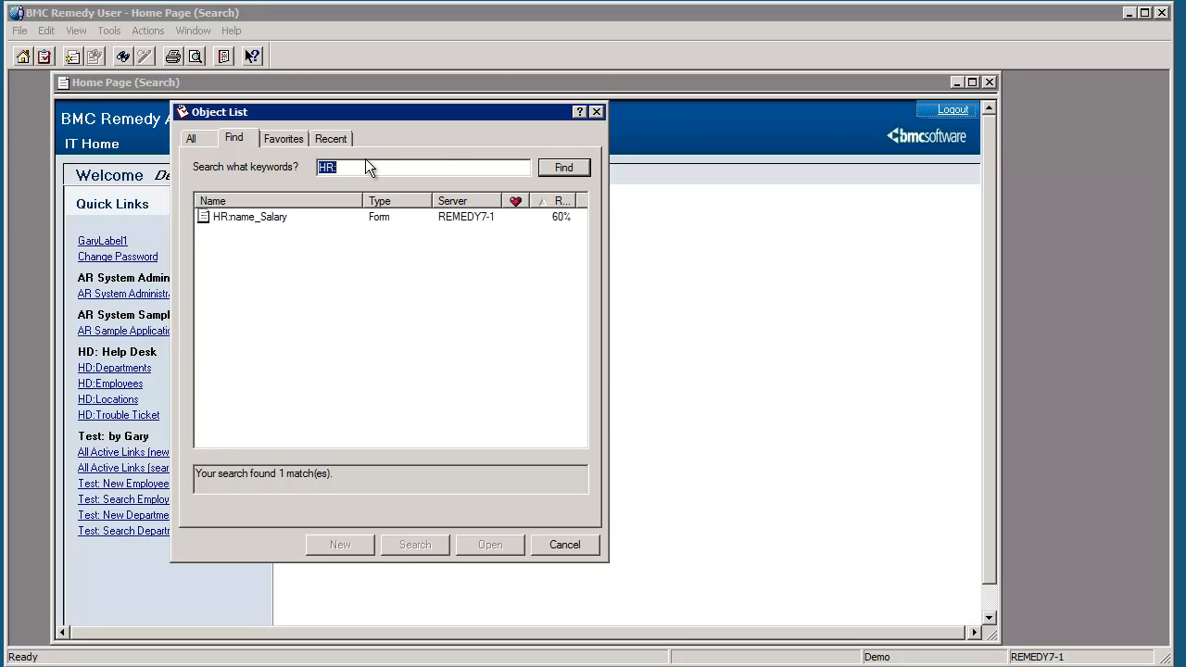
left_click(264, 223)
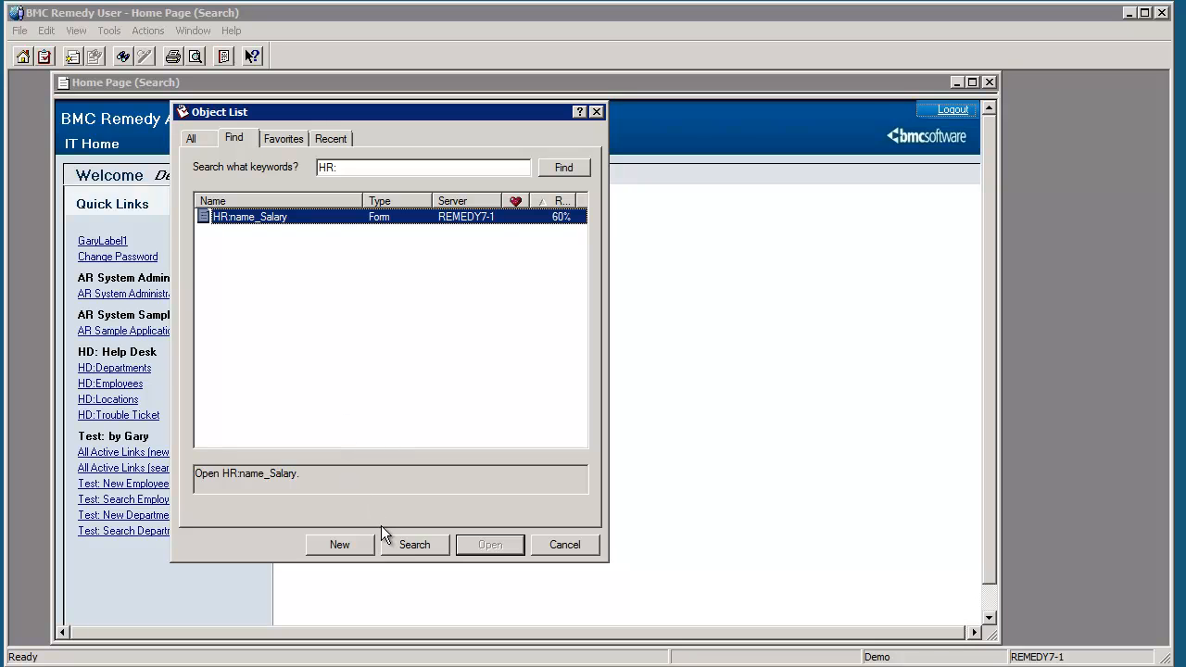
left_click(400, 546)
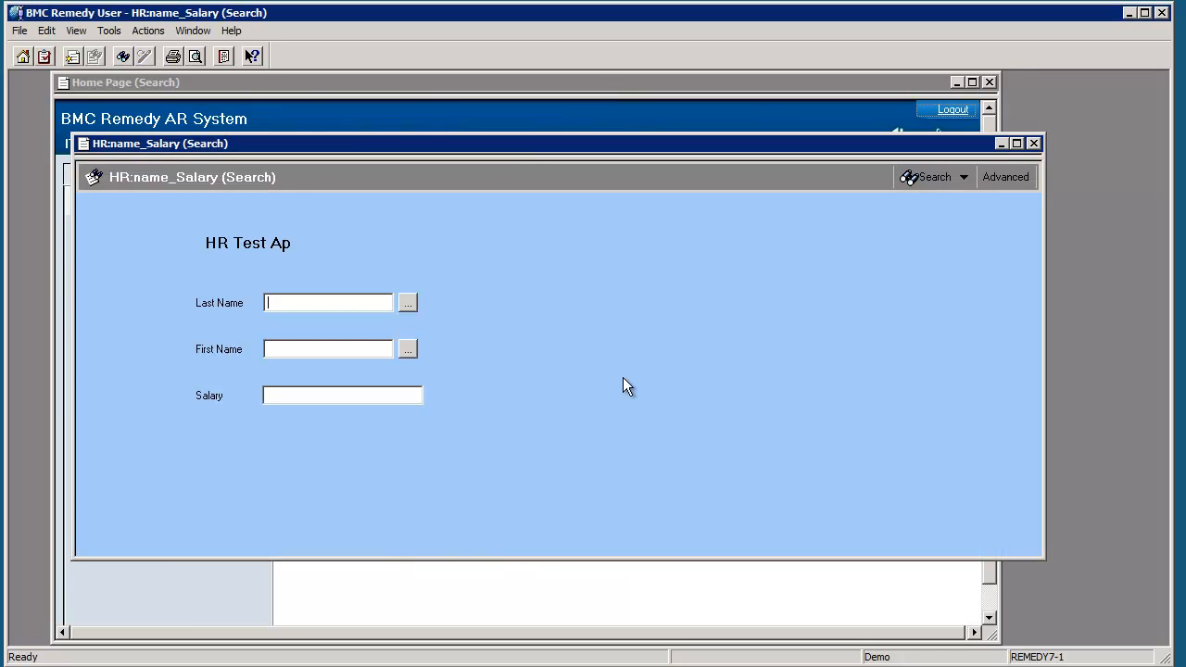
left_click(927, 176)
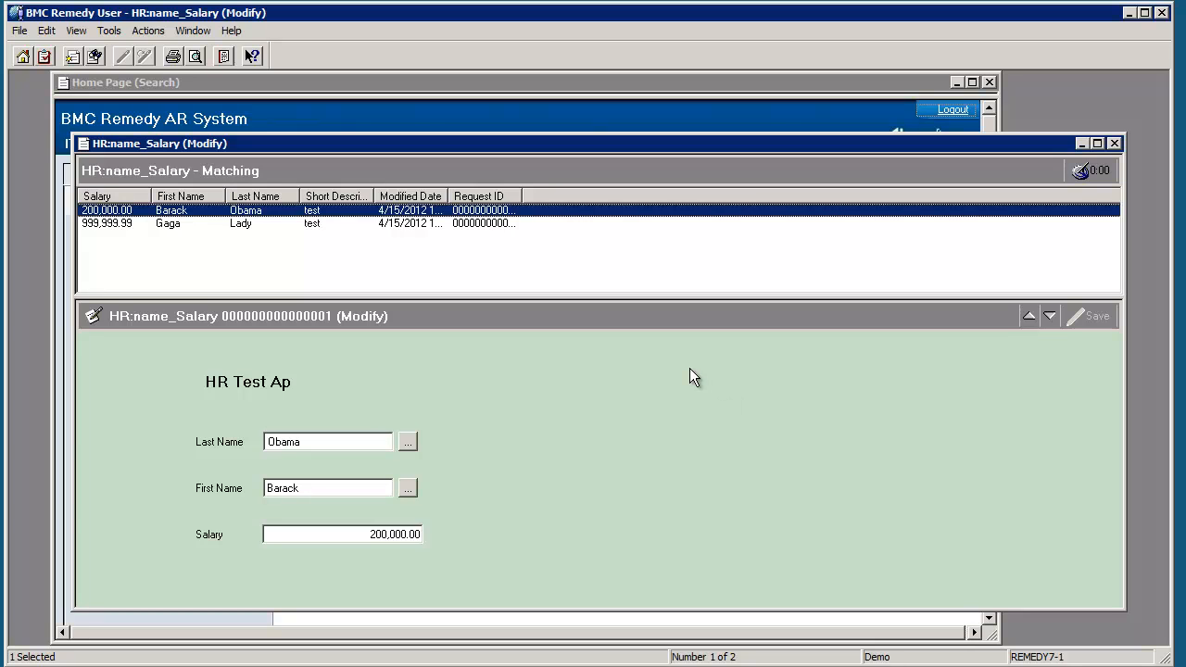
left_click_drag(524, 297, 523, 258)
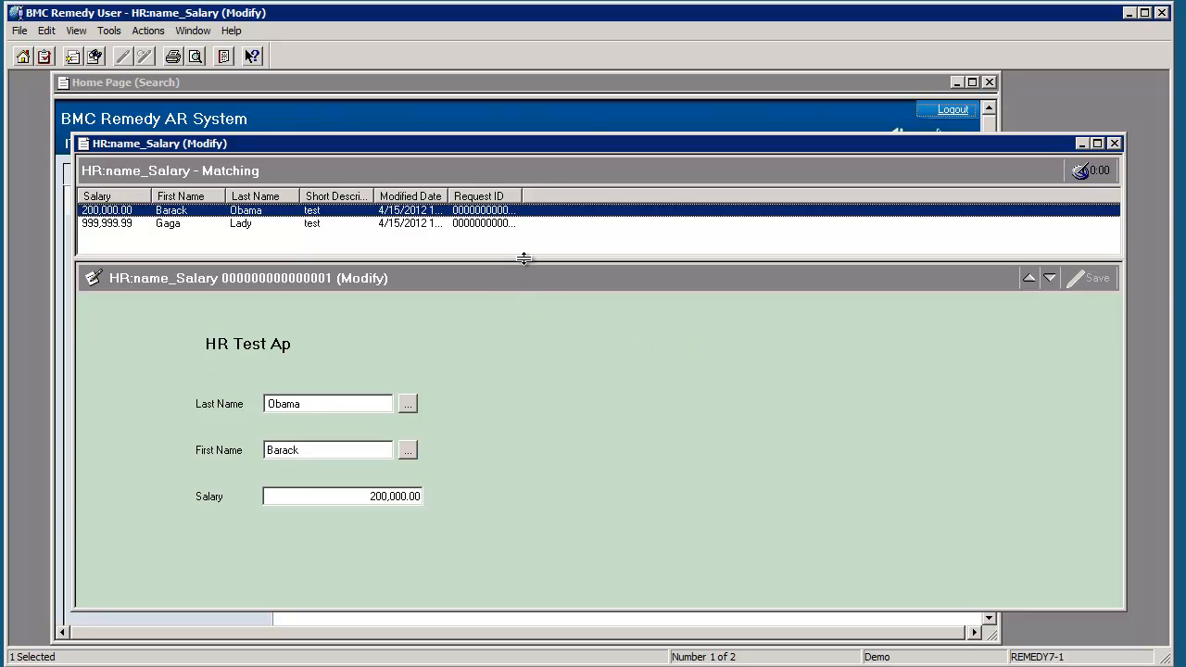
left_click_drag(568, 142, 520, 135)
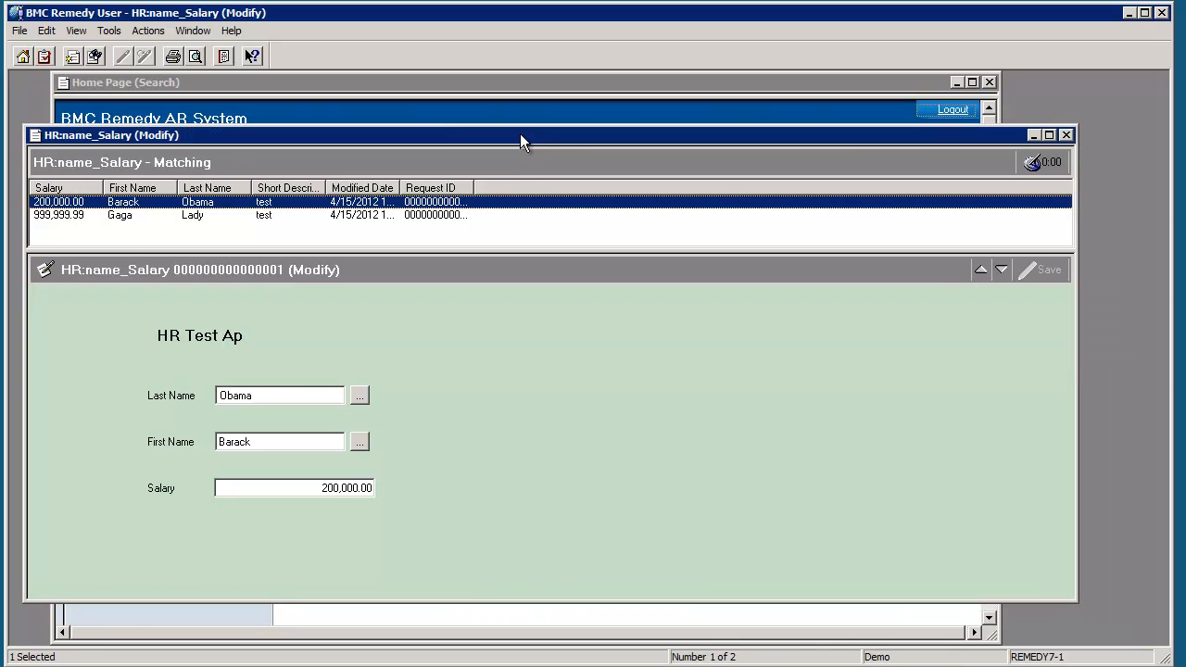